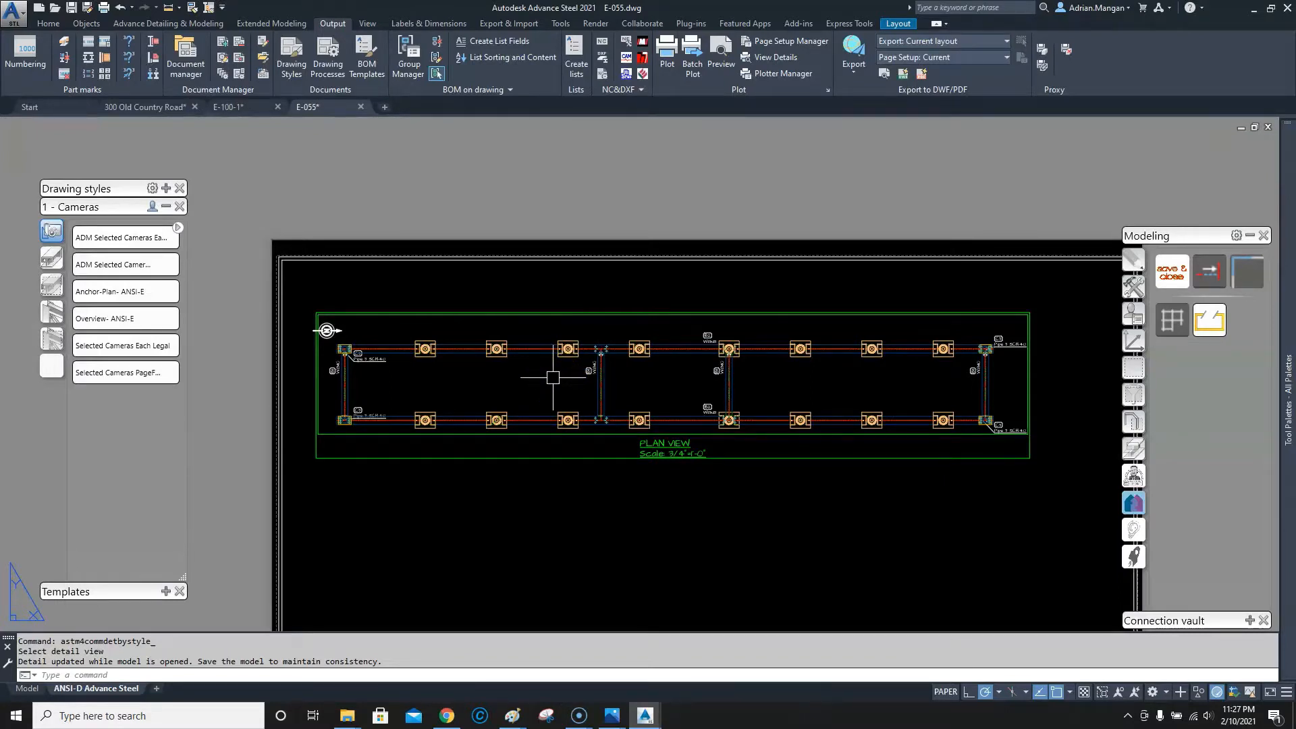
- Switch to the 300 Old Country Road model and activate the view box that encloses the long steel support frame
{"action": "left_click", "coordinate": [148, 107]}
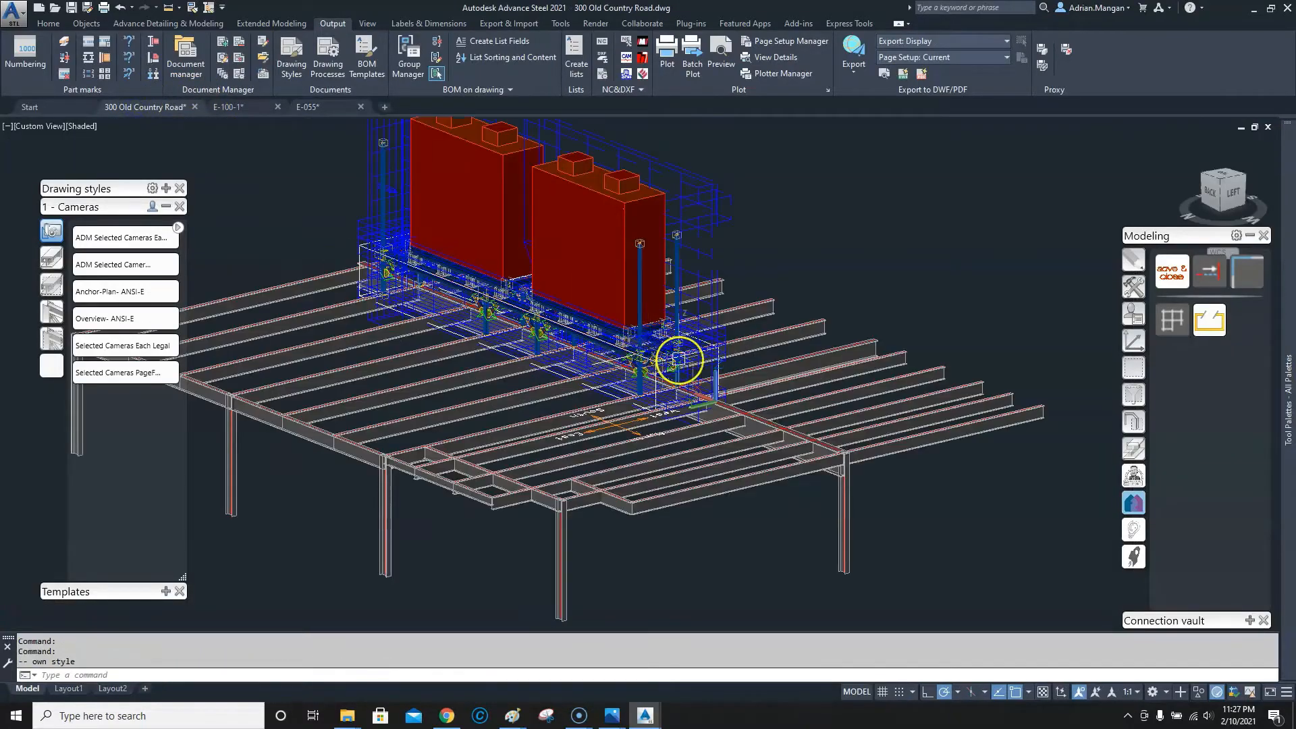
{"action": "scroll", "coordinate": [679, 360], "scroll_direction": "up", "scroll_amount": 10}
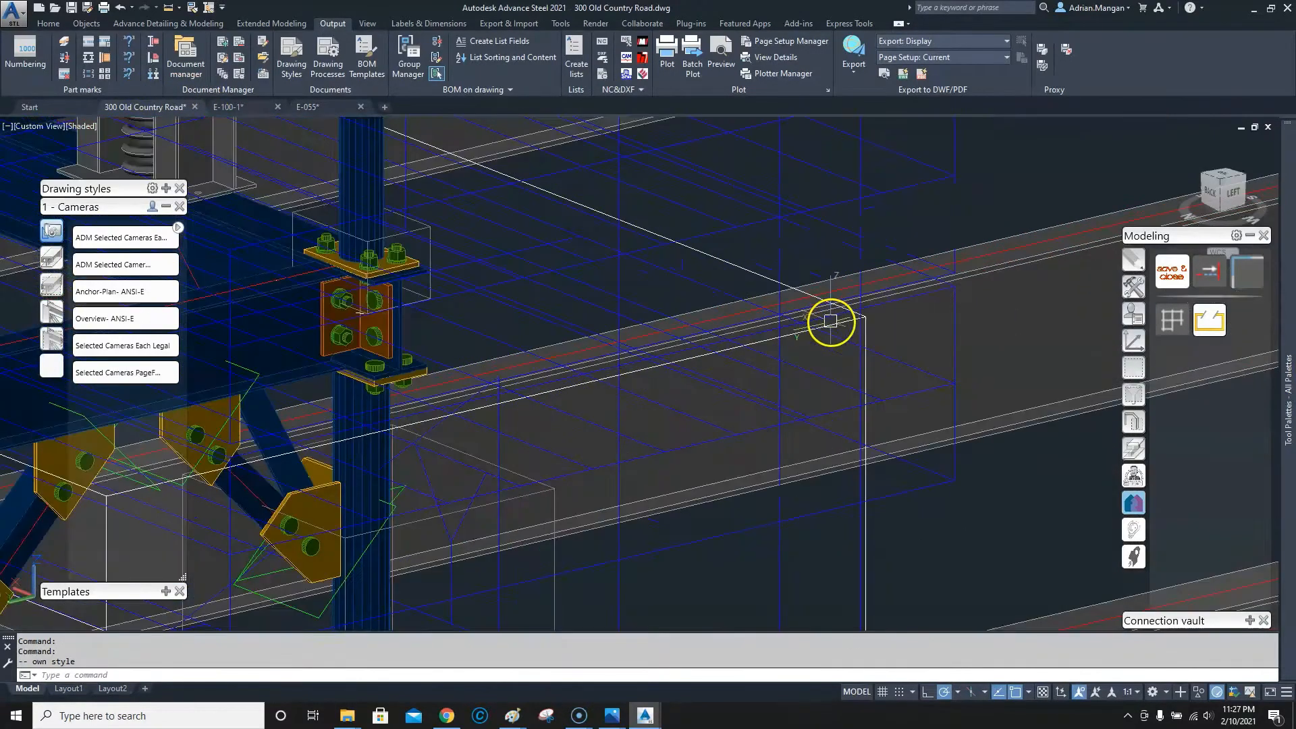
{"action": "double_click", "coordinate": [835, 323]}
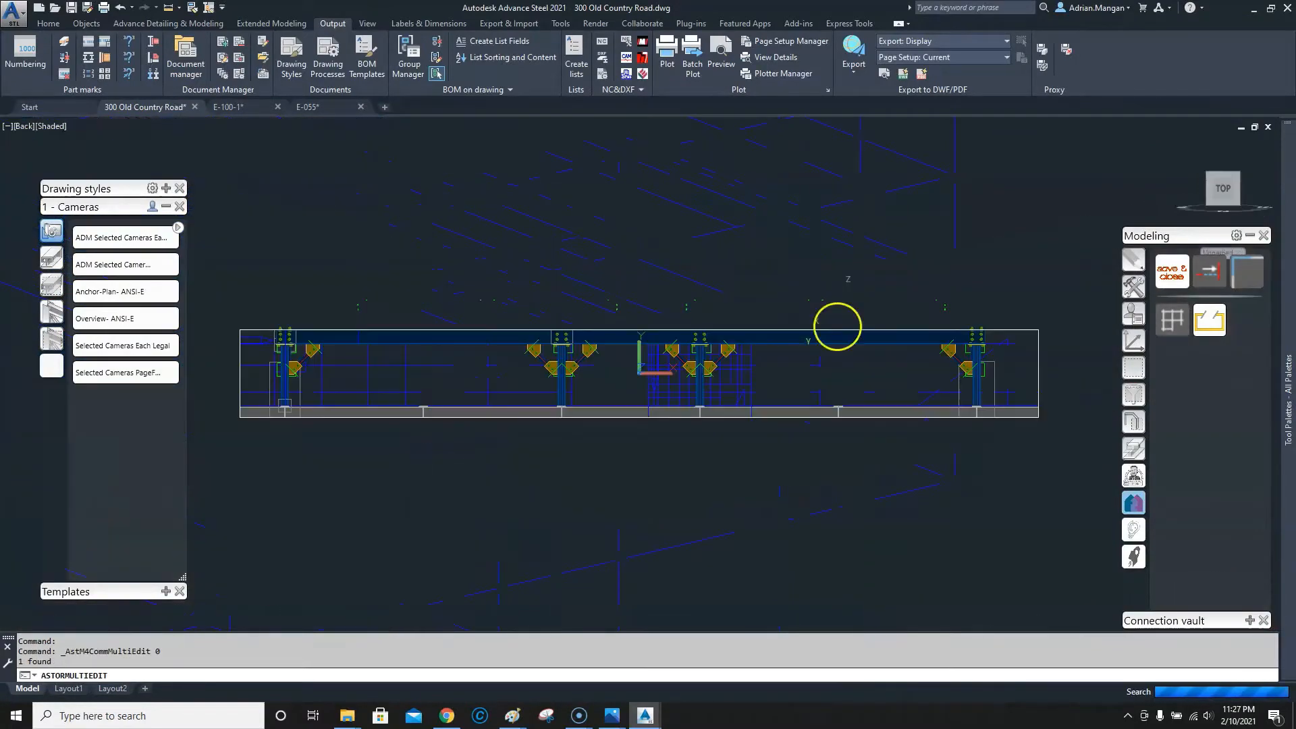
{"action": "middle_click_drag", "start_coordinate": [605, 307], "coordinate": [526, 374], "text": "shift"}
{"action": "middle_click_drag", "start_coordinate": [722, 401], "coordinate": [500, 324]}
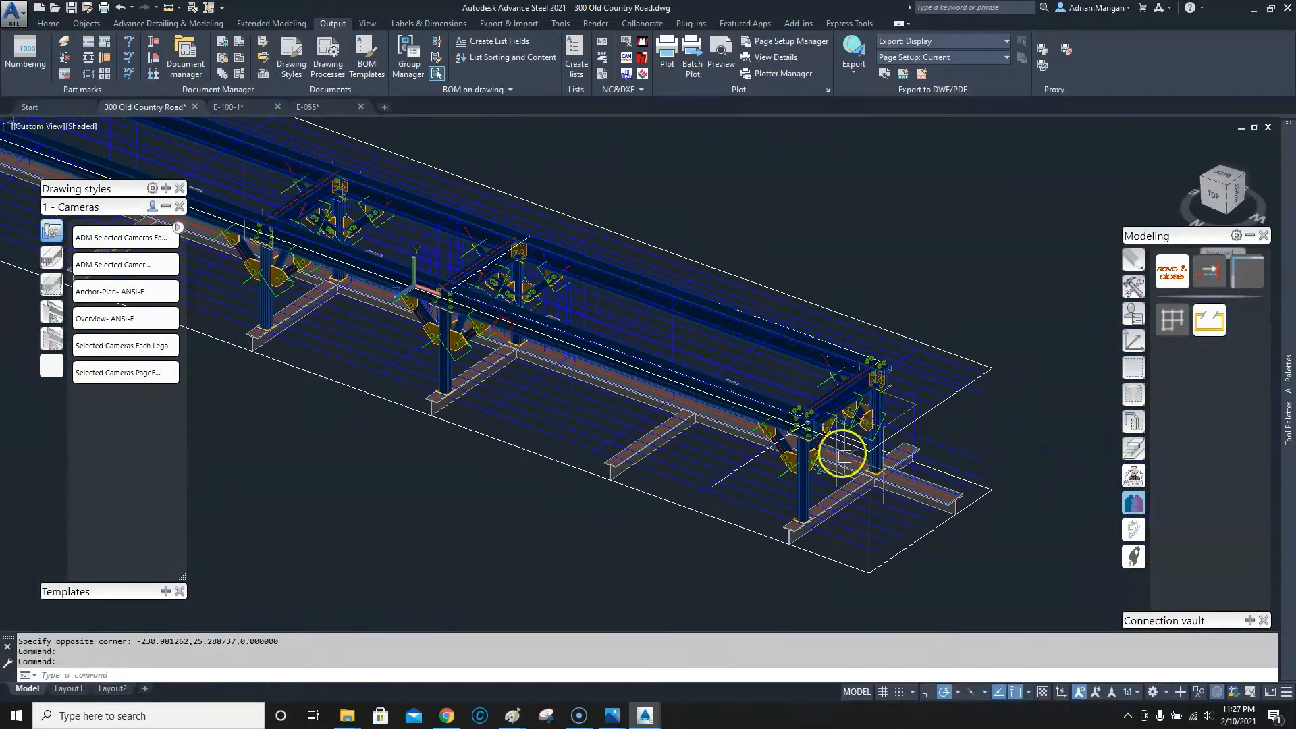
- Create a W12x26 I-section beam 6" long, starting at the bolted end corner of the steel frame and running outward
{"action": "scroll", "coordinate": [844, 456], "scroll_direction": "up", "scroll_amount": 10}
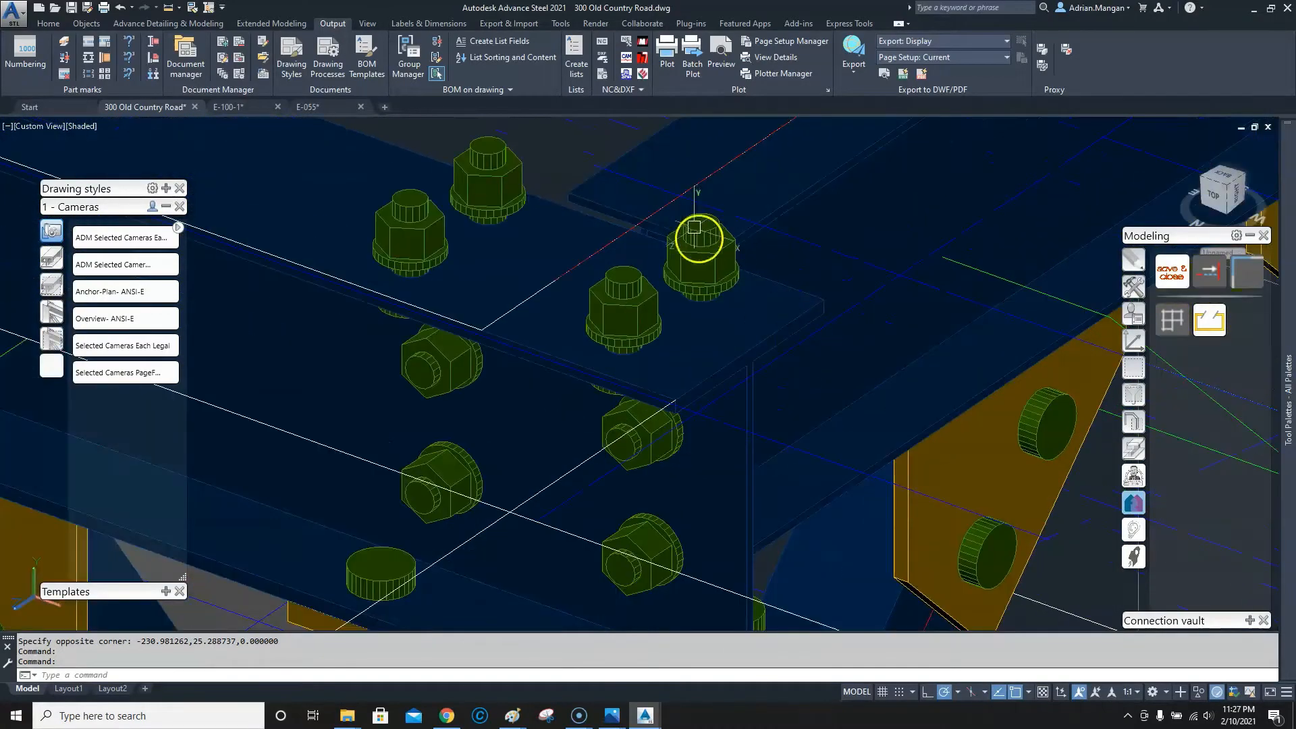
{"action": "scroll", "coordinate": [698, 237], "scroll_direction": "down", "scroll_amount": 10}
{"action": "middle_click_drag", "start_coordinate": [752, 290], "coordinate": [821, 335], "text": "shift"}
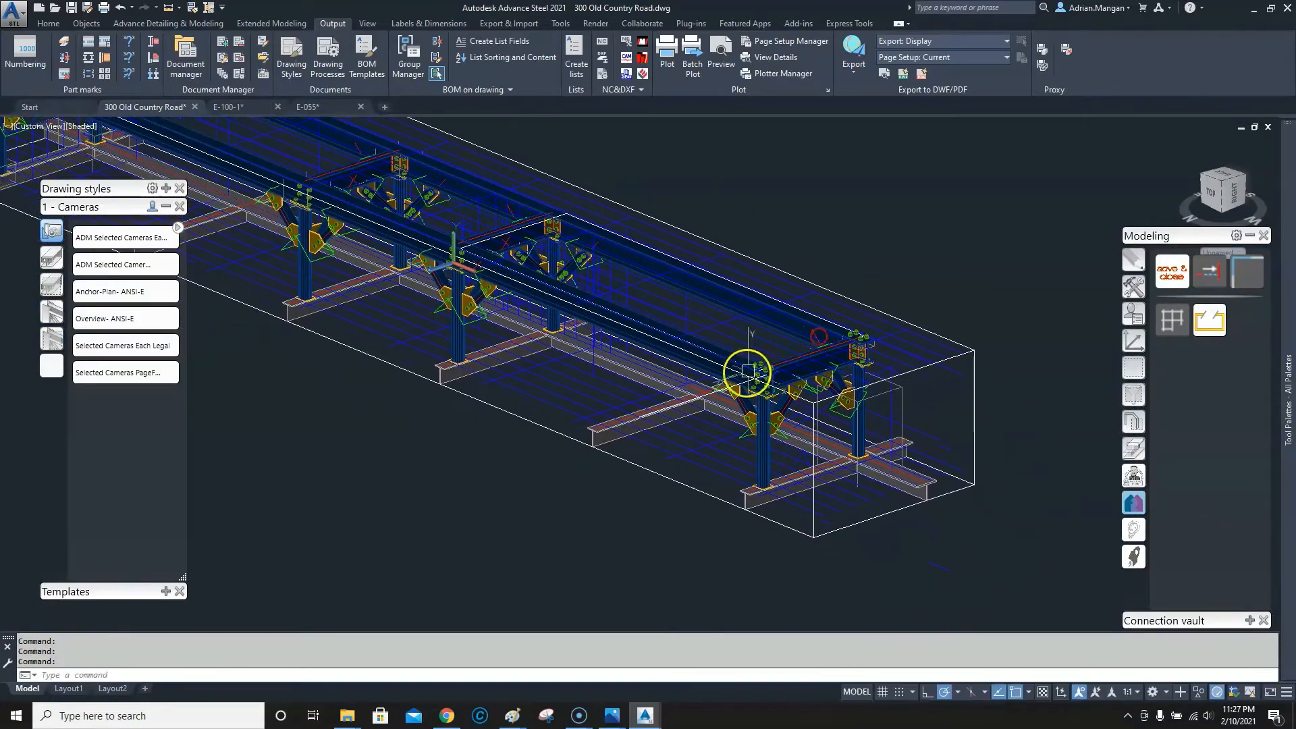
{"action": "scroll", "coordinate": [748, 371], "scroll_direction": "up", "scroll_amount": 3}
{"action": "scroll", "coordinate": [830, 297], "scroll_direction": "up", "scroll_amount": 5}
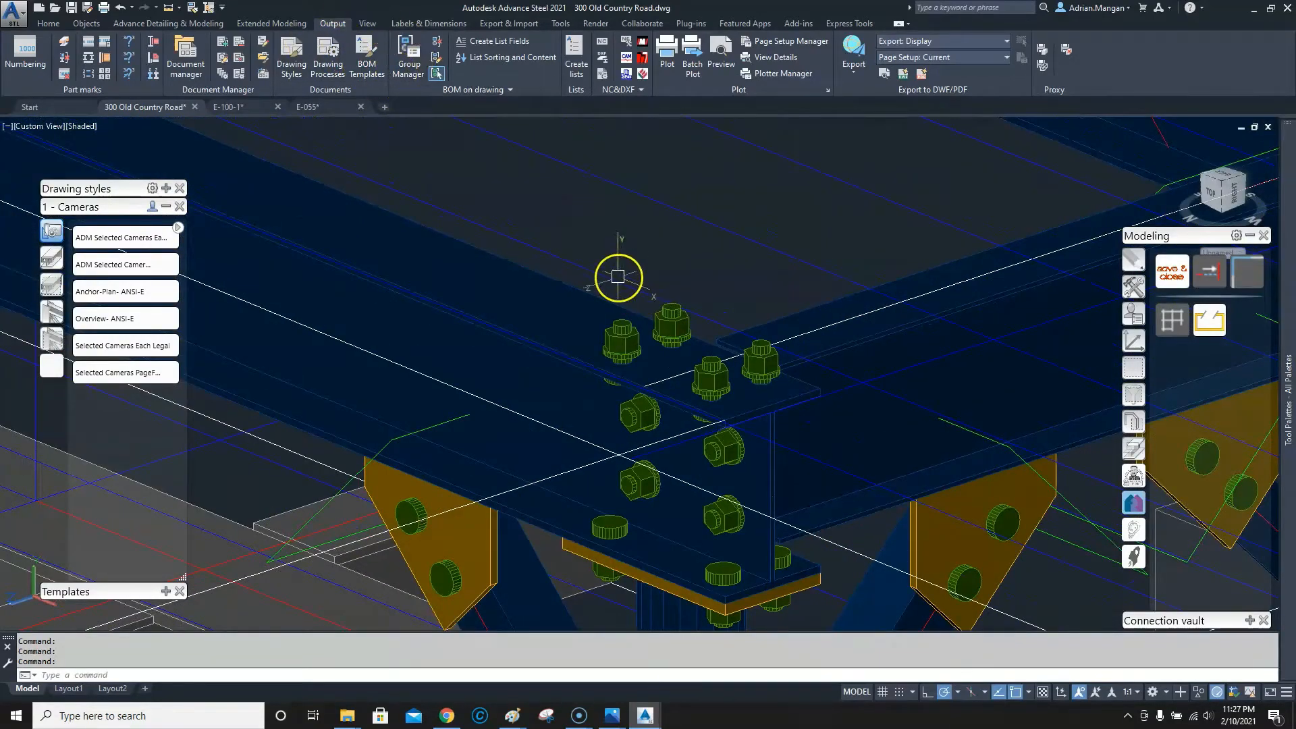
{"action": "middle_click_drag", "start_coordinate": [619, 277], "coordinate": [611, 251]}
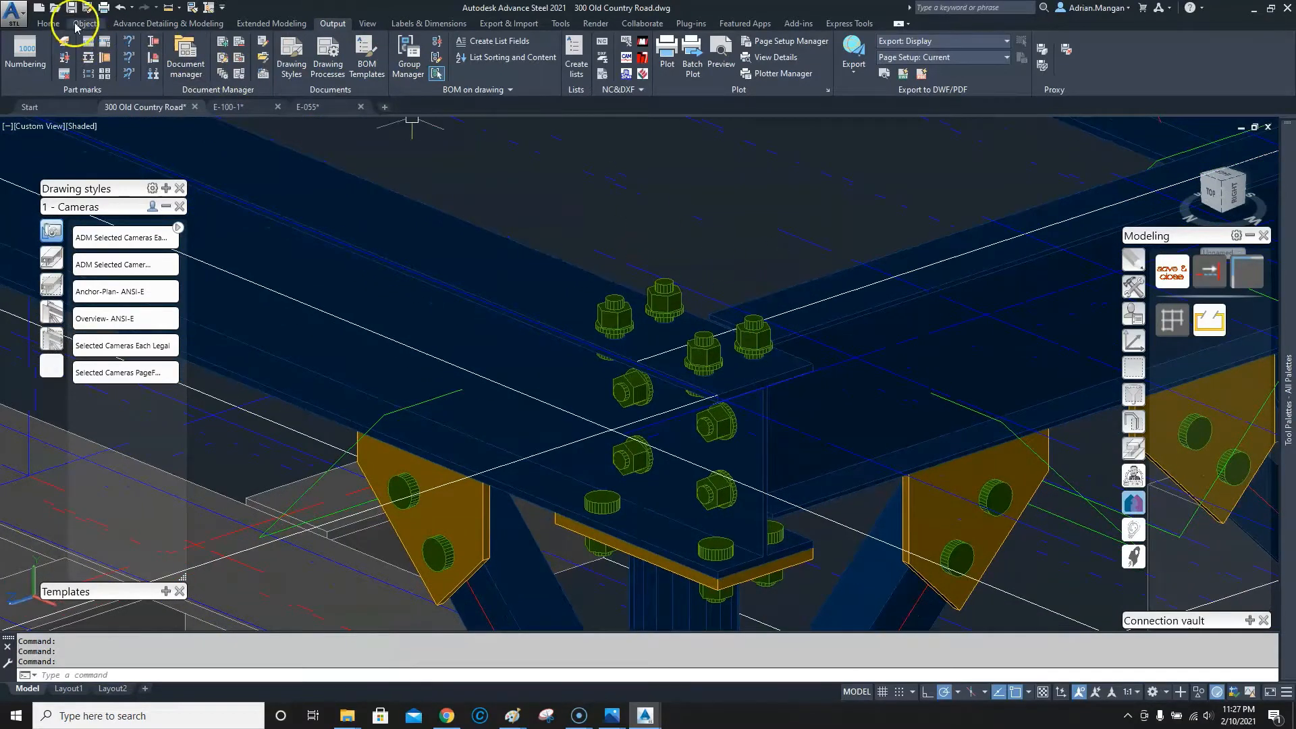
{"action": "left_click", "coordinate": [48, 23]}
{"action": "left_click", "coordinate": [218, 52]}
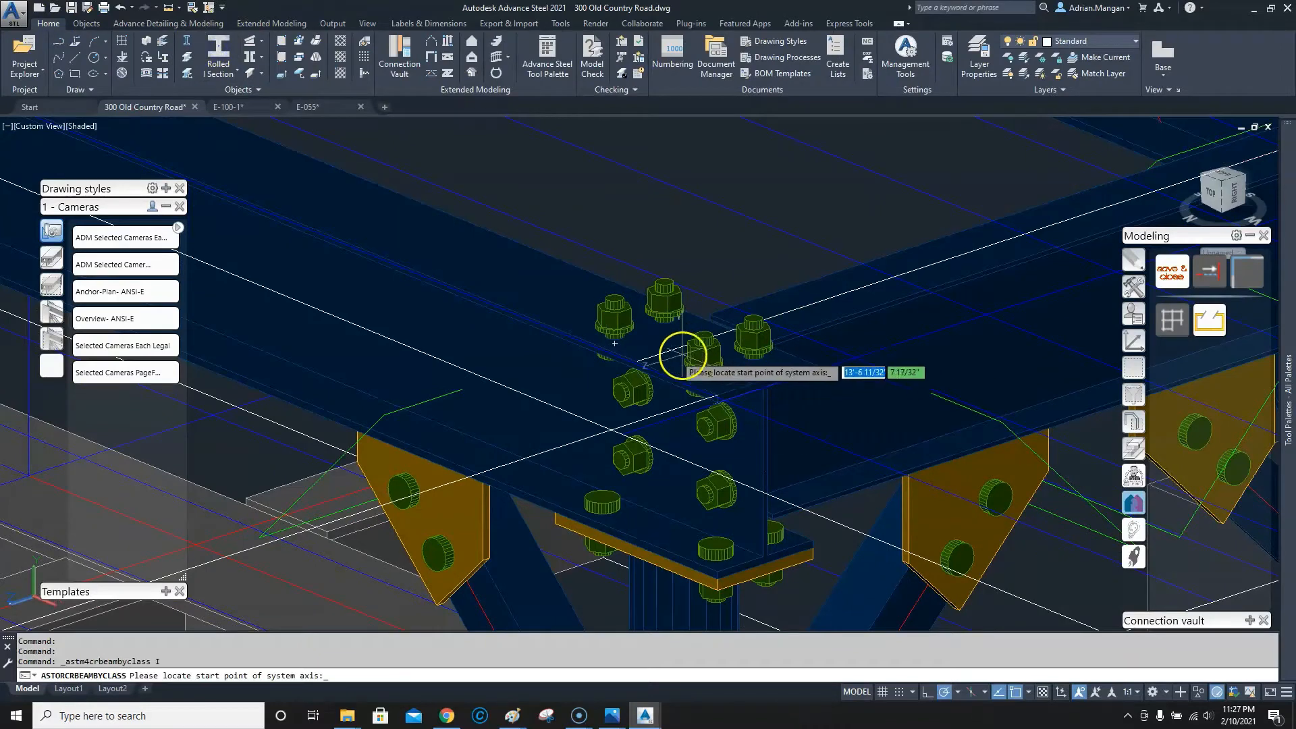
{"action": "scroll", "coordinate": [683, 354], "scroll_direction": "up", "scroll_amount": 3}
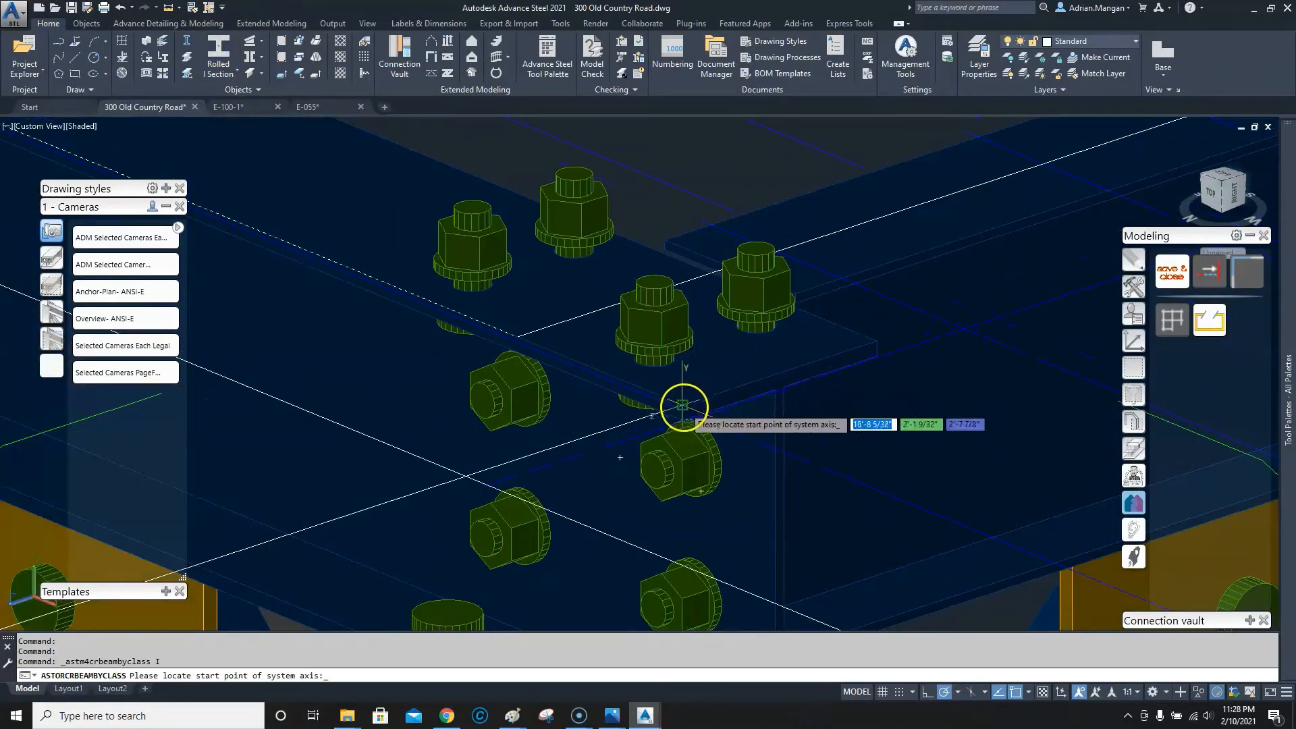
{"action": "left_click", "coordinate": [683, 406]}
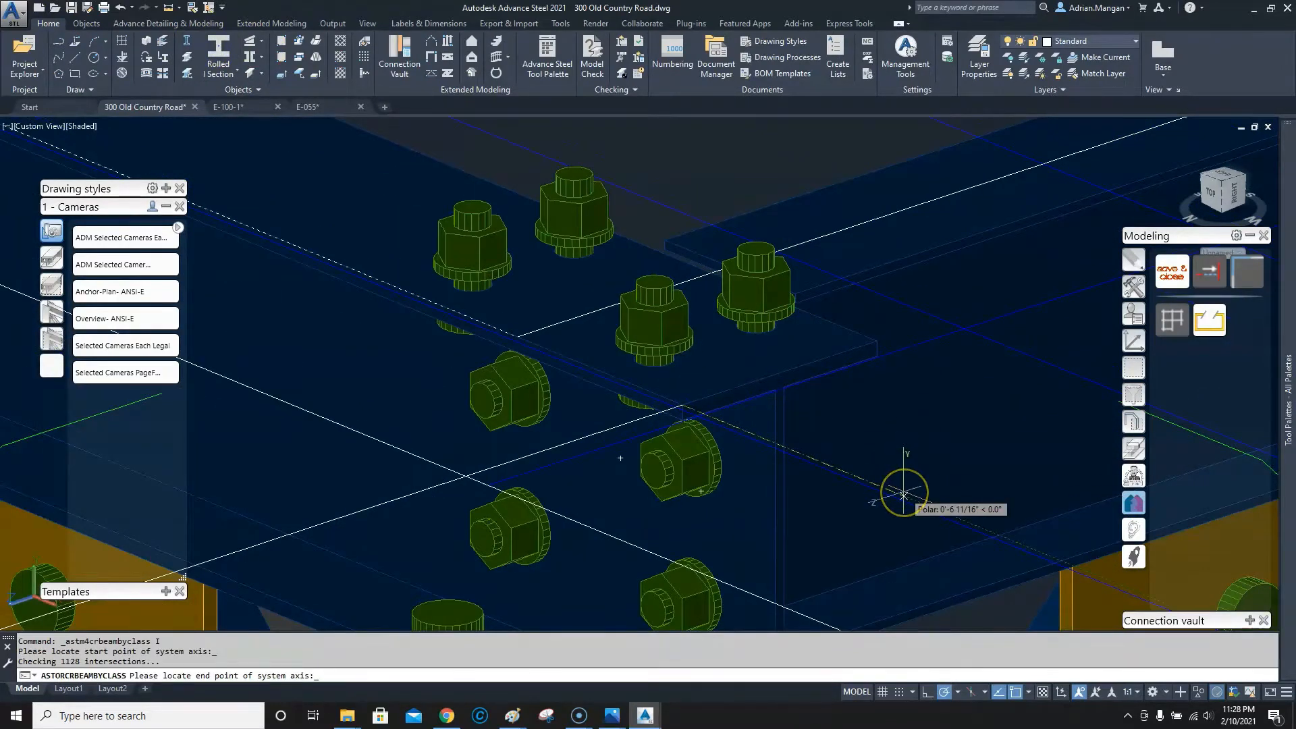
{"action": "type", "text": "6"}
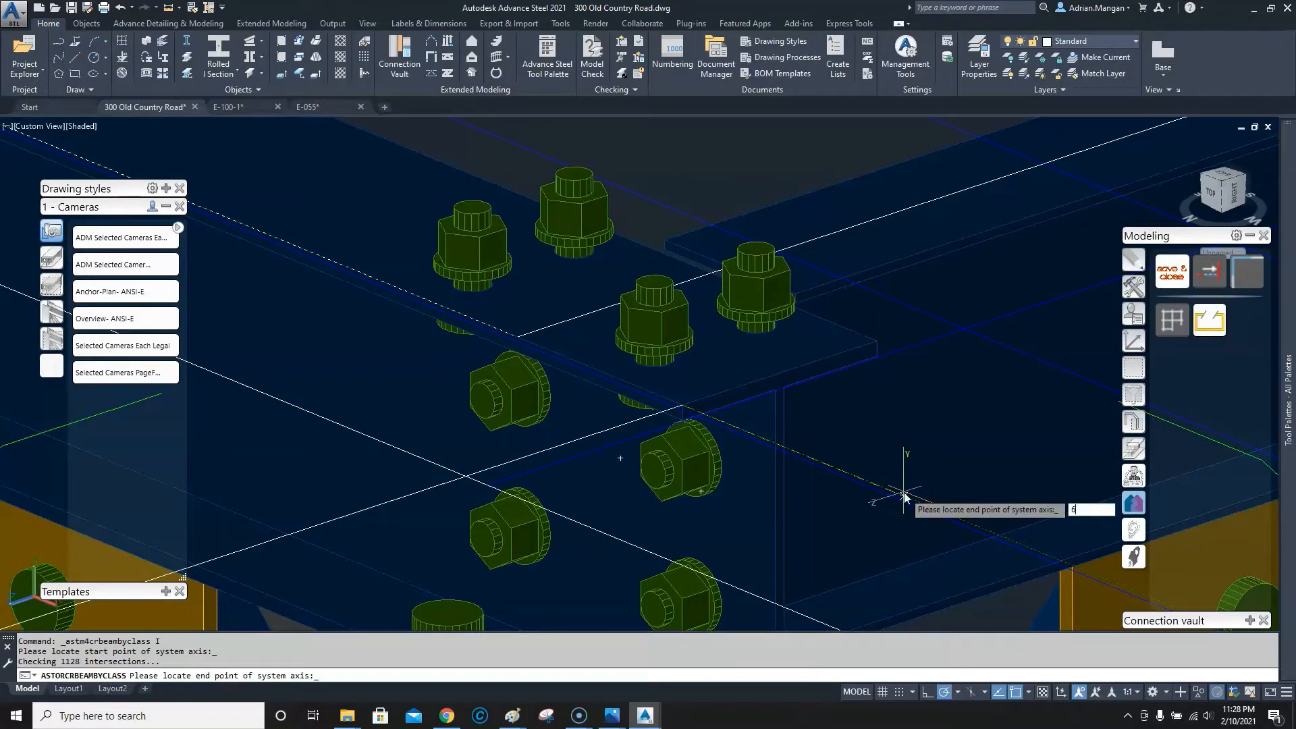
{"action": "key", "text": "Return"}
{"action": "key", "text": "Escape"}
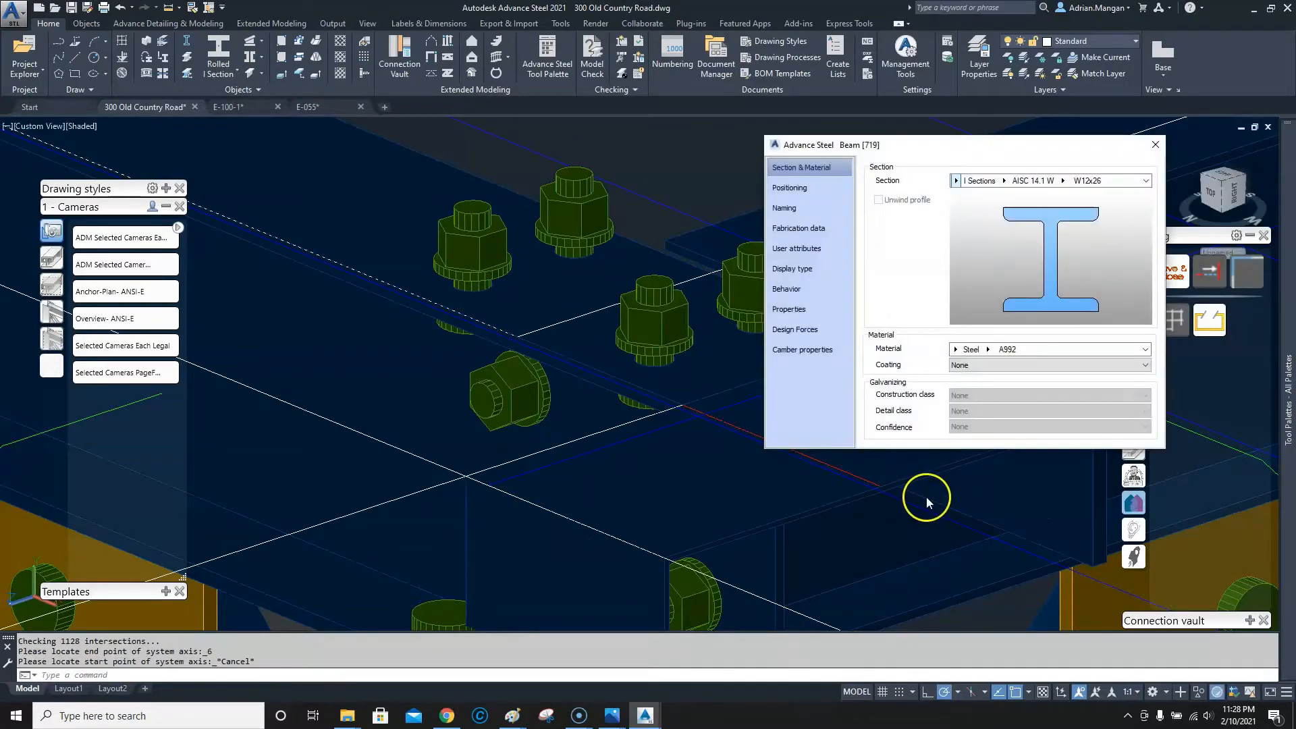
- Close the properties of the new short beam at the frame corner and clear the selection
{"action": "scroll", "coordinate": [599, 404], "scroll_direction": "down", "scroll_amount": 4}
{"action": "scroll", "coordinate": [616, 385], "scroll_direction": "up", "scroll_amount": 3}
{"action": "left_click", "coordinate": [620, 380]}
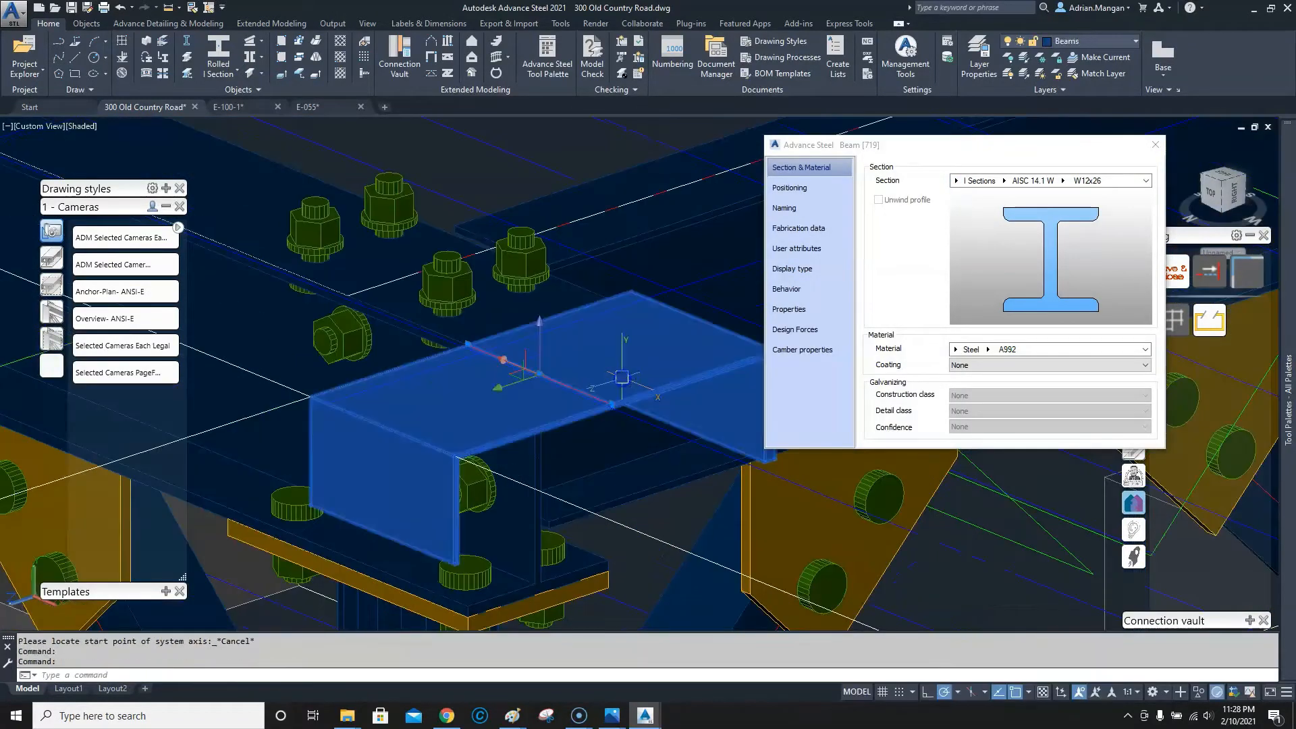
{"action": "right_click", "coordinate": [622, 376]}
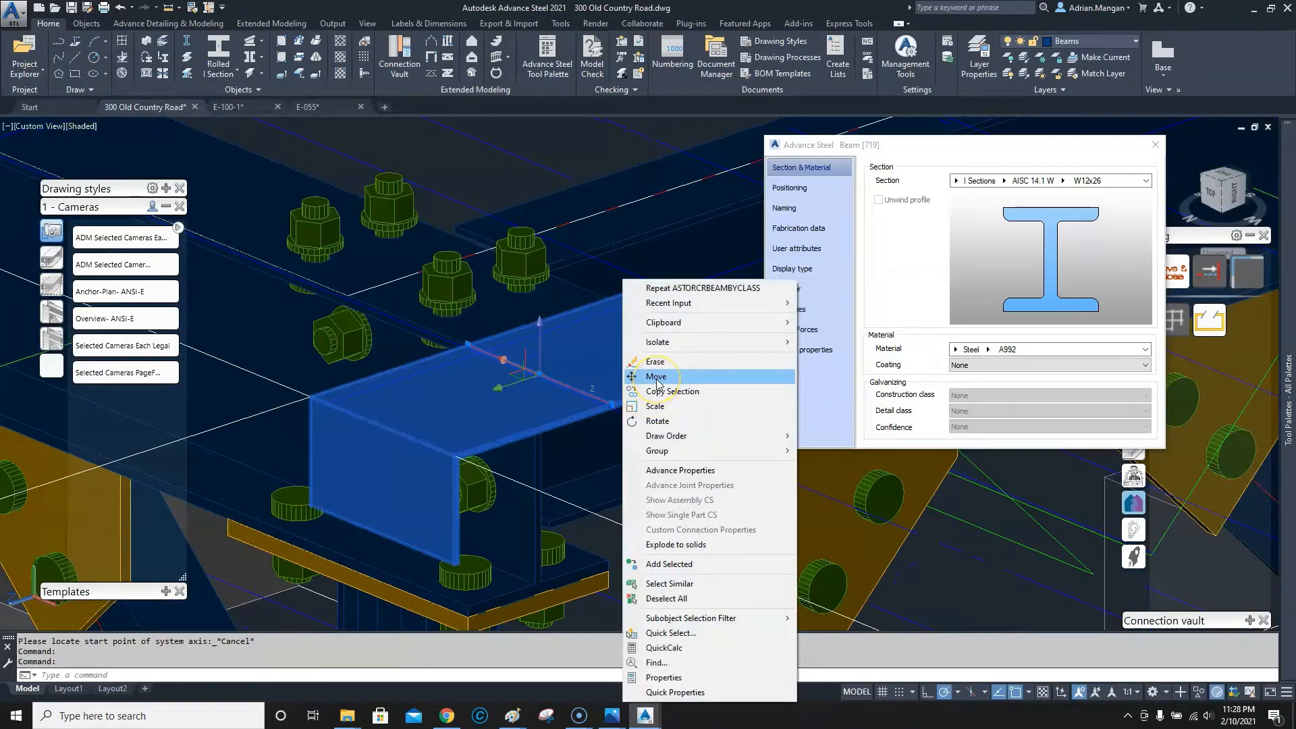
{"action": "left_click", "coordinate": [1156, 145]}
{"action": "scroll", "coordinate": [688, 281], "scroll_direction": "down", "scroll_amount": 3}
{"action": "scroll", "coordinate": [736, 351], "scroll_direction": "up", "scroll_amount": 1}
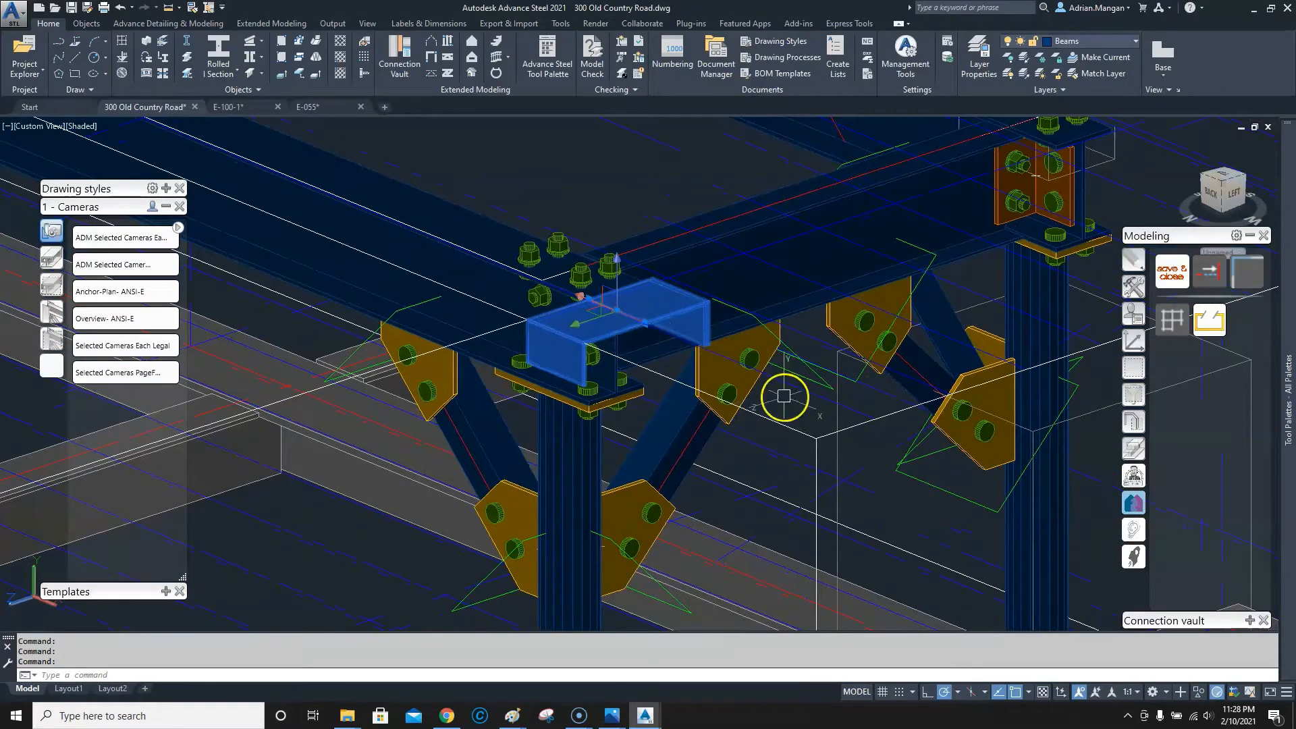
{"action": "key", "text": "Escape"}
- Stretch the near corner of the white view box, then move the box together with the short beam by 6" along Z
{"action": "left_click", "coordinate": [816, 439]}
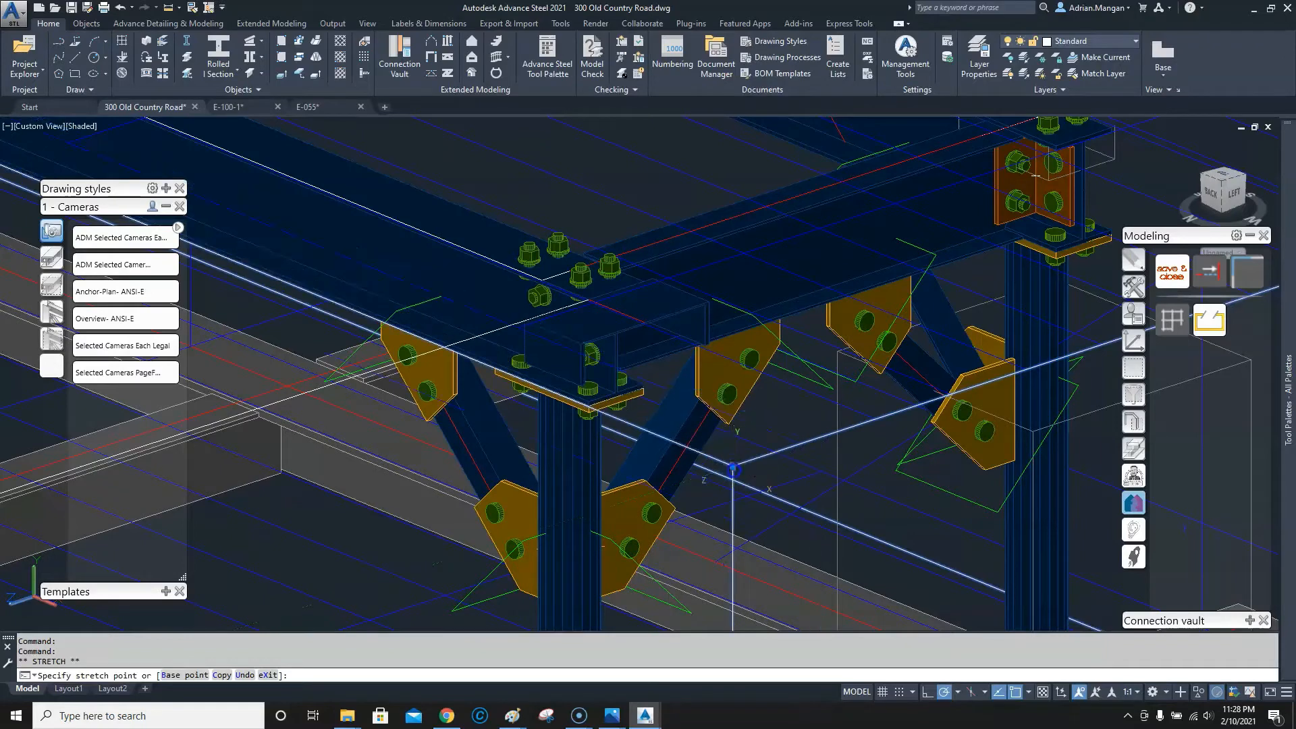
{"action": "left_click", "coordinate": [733, 468]}
{"action": "left_click", "coordinate": [660, 316]}
{"action": "right_click", "coordinate": [660, 316]}
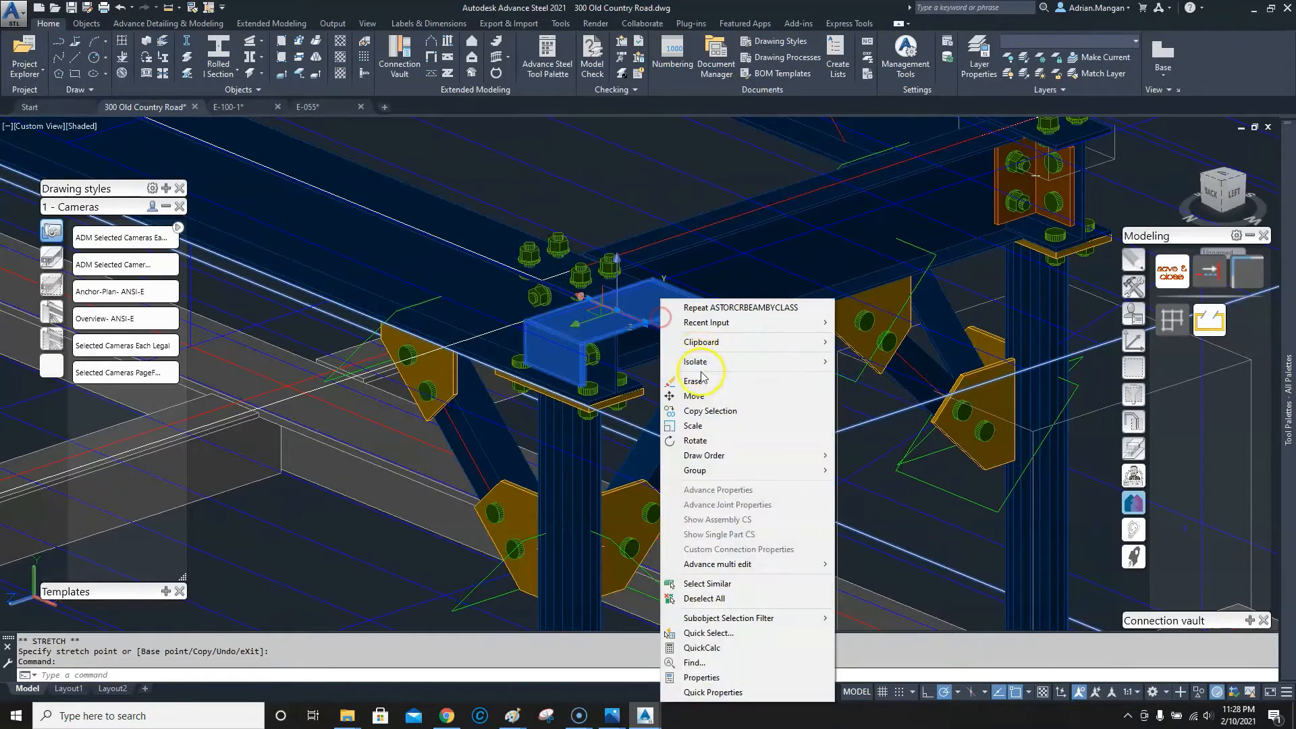
{"action": "left_click", "coordinate": [732, 394]}
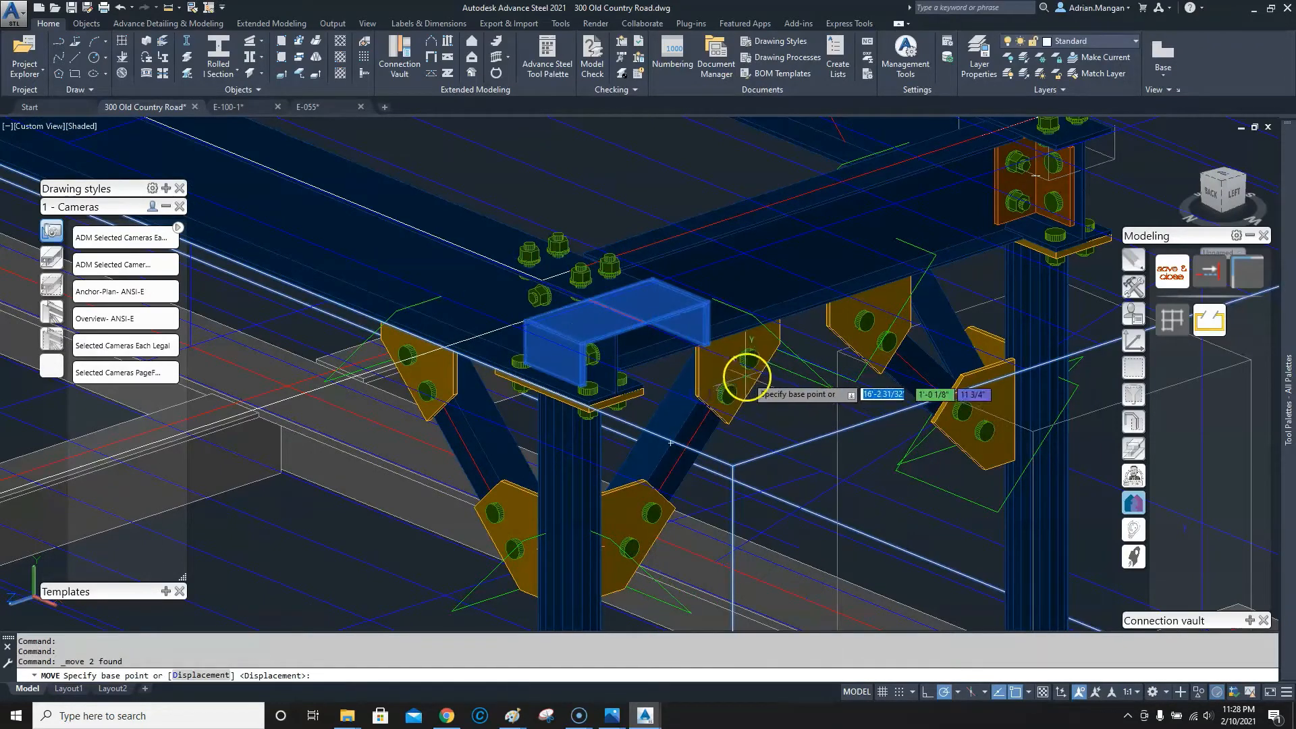
{"action": "left_click", "coordinate": [605, 218]}
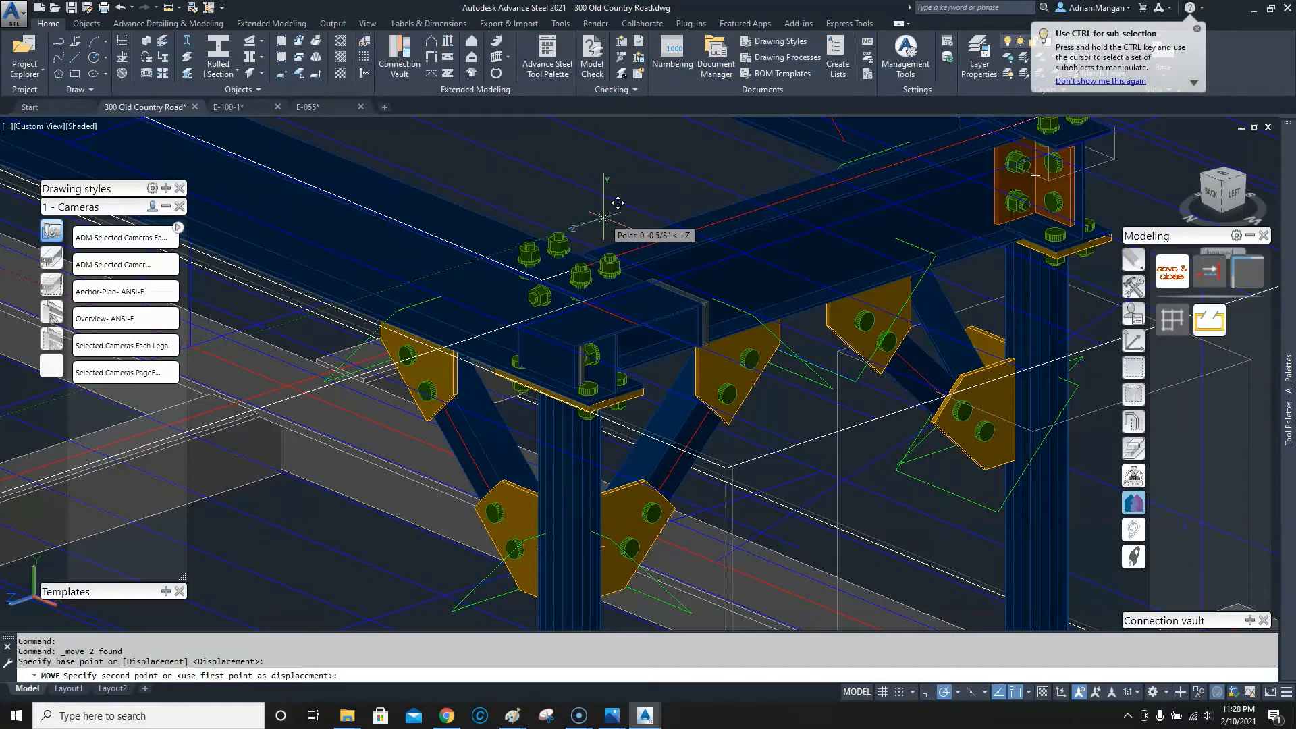
{"action": "type", "text": "6"}
{"action": "key", "text": "Return"}
- Extend the four cross beams of the frame to the short beam with Trim/Extend, using the System option
{"action": "scroll", "coordinate": [547, 275], "scroll_direction": "down", "scroll_amount": 4}
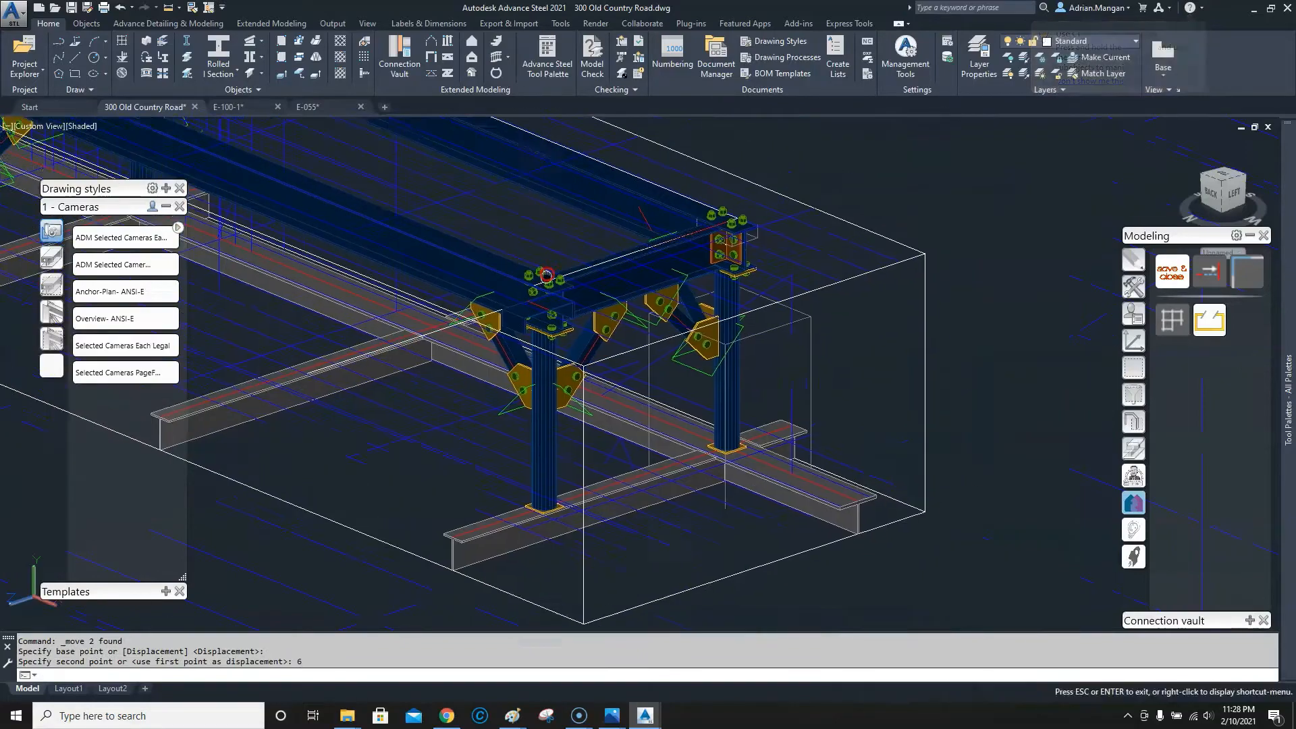
{"action": "scroll", "coordinate": [547, 276], "scroll_direction": "up", "scroll_amount": 4}
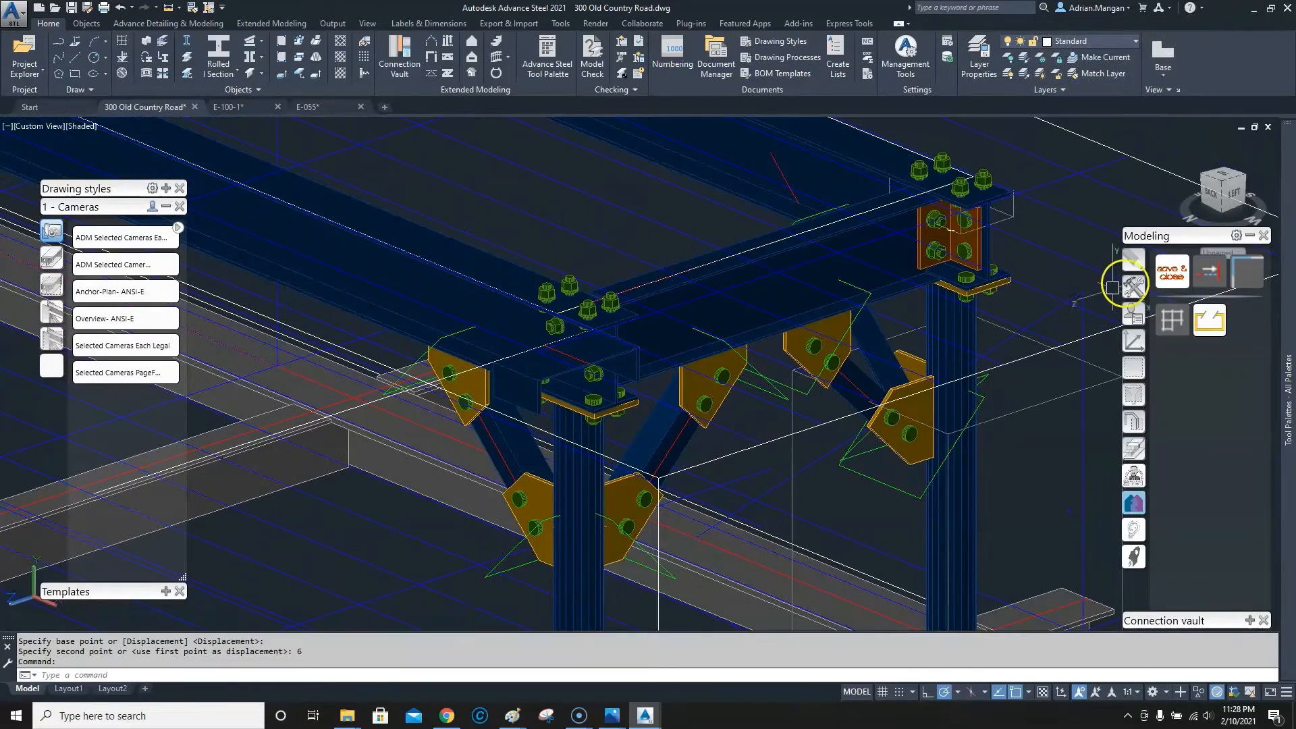
{"action": "left_click", "coordinate": [1134, 287]}
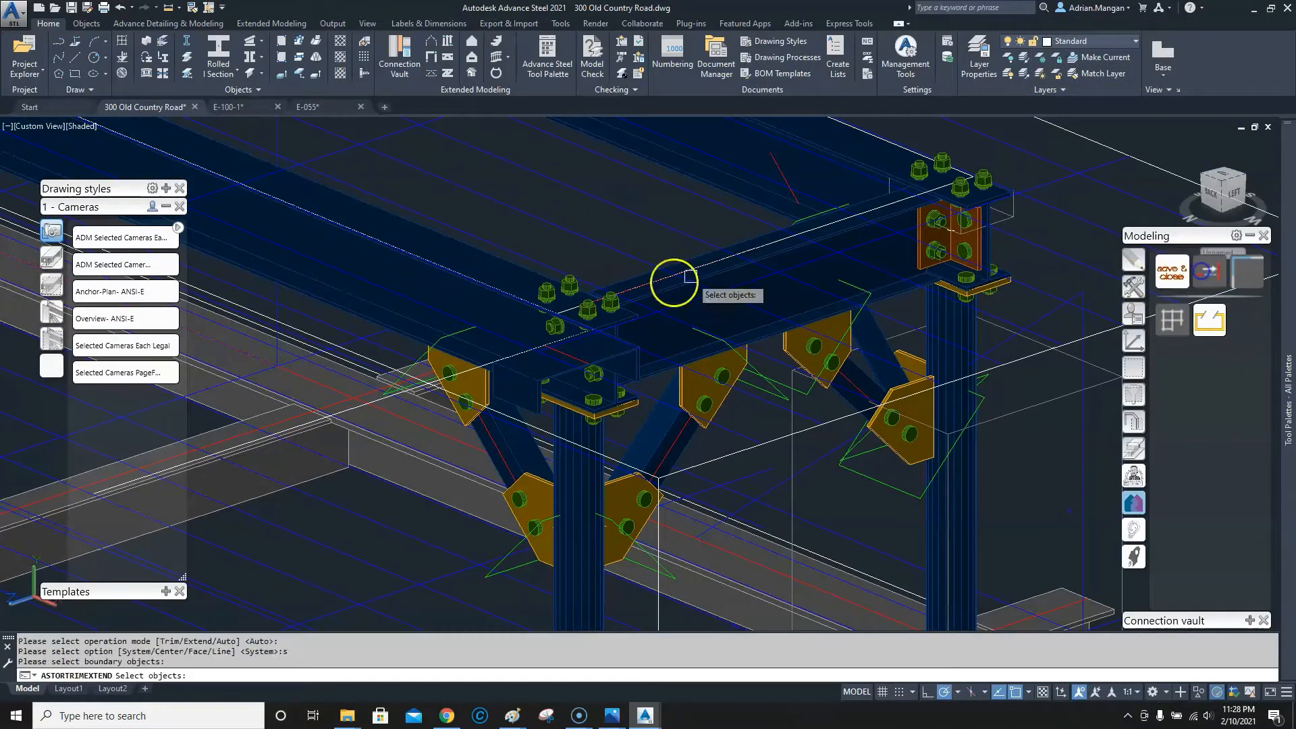
{"action": "left_click", "coordinate": [627, 364]}
{"action": "key", "text": "Return"}
{"action": "left_click", "coordinate": [663, 290]}
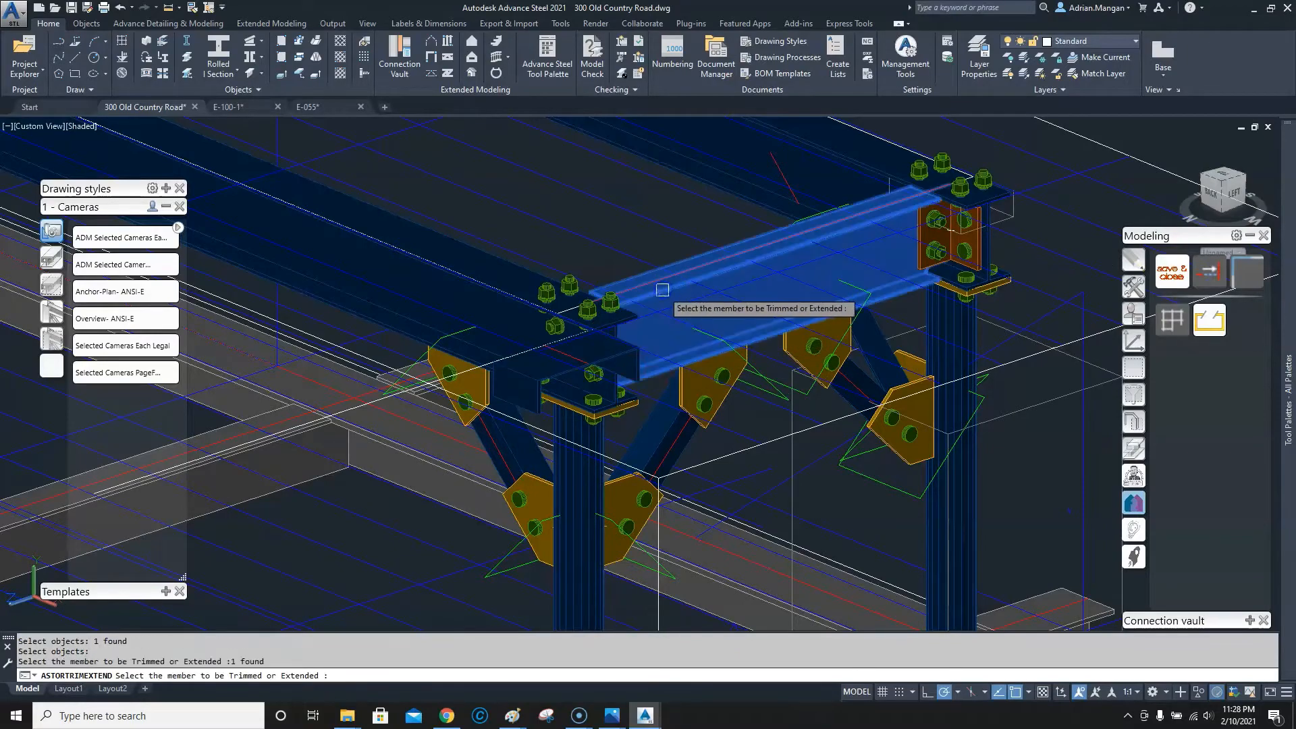
{"action": "scroll", "coordinate": [662, 289], "scroll_direction": "down", "scroll_amount": 5}
{"action": "left_click", "coordinate": [405, 191]}
{"action": "scroll", "coordinate": [344, 212], "scroll_direction": "up", "scroll_amount": 5}
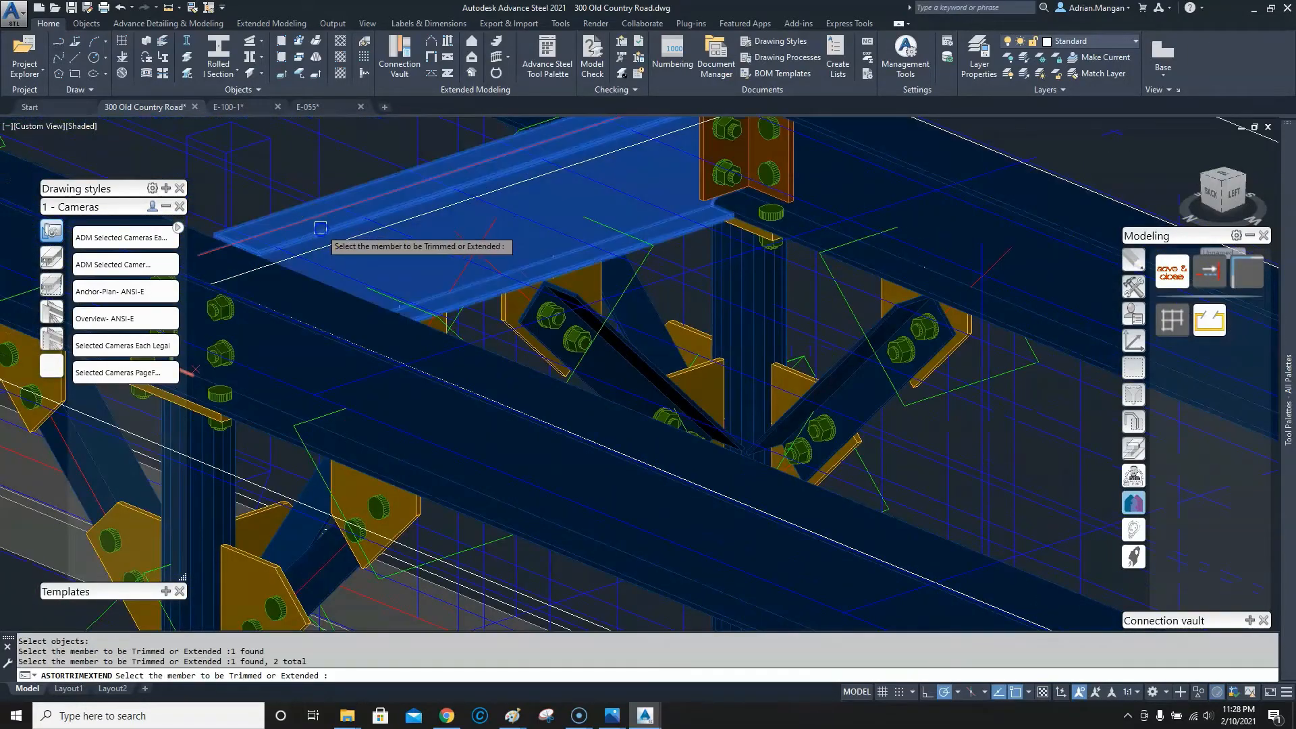
{"action": "scroll", "coordinate": [649, 313], "scroll_direction": "down", "scroll_amount": 5}
{"action": "left_click", "coordinate": [614, 275]}
{"action": "scroll", "coordinate": [558, 274], "scroll_direction": "up", "scroll_amount": 5}
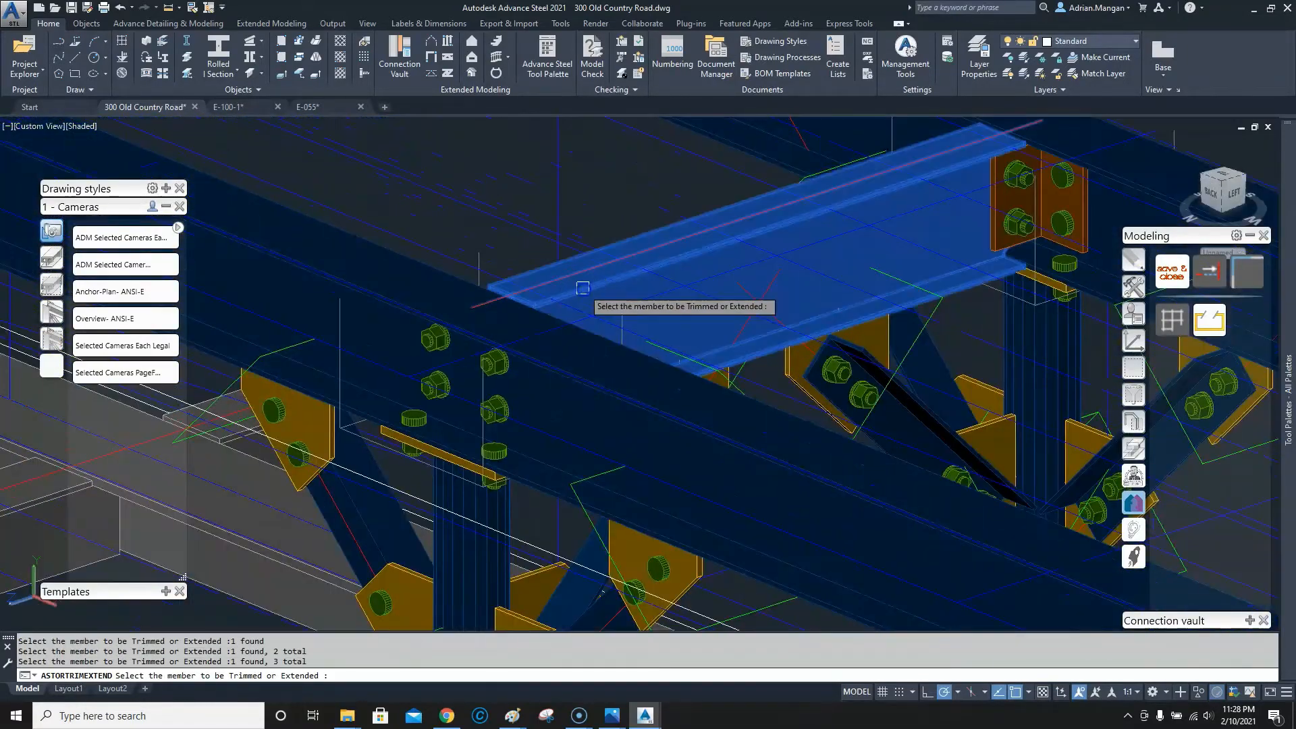
{"action": "scroll", "coordinate": [582, 288], "scroll_direction": "down", "scroll_amount": 5}
{"action": "scroll", "coordinate": [642, 290], "scroll_direction": "up", "scroll_amount": 5}
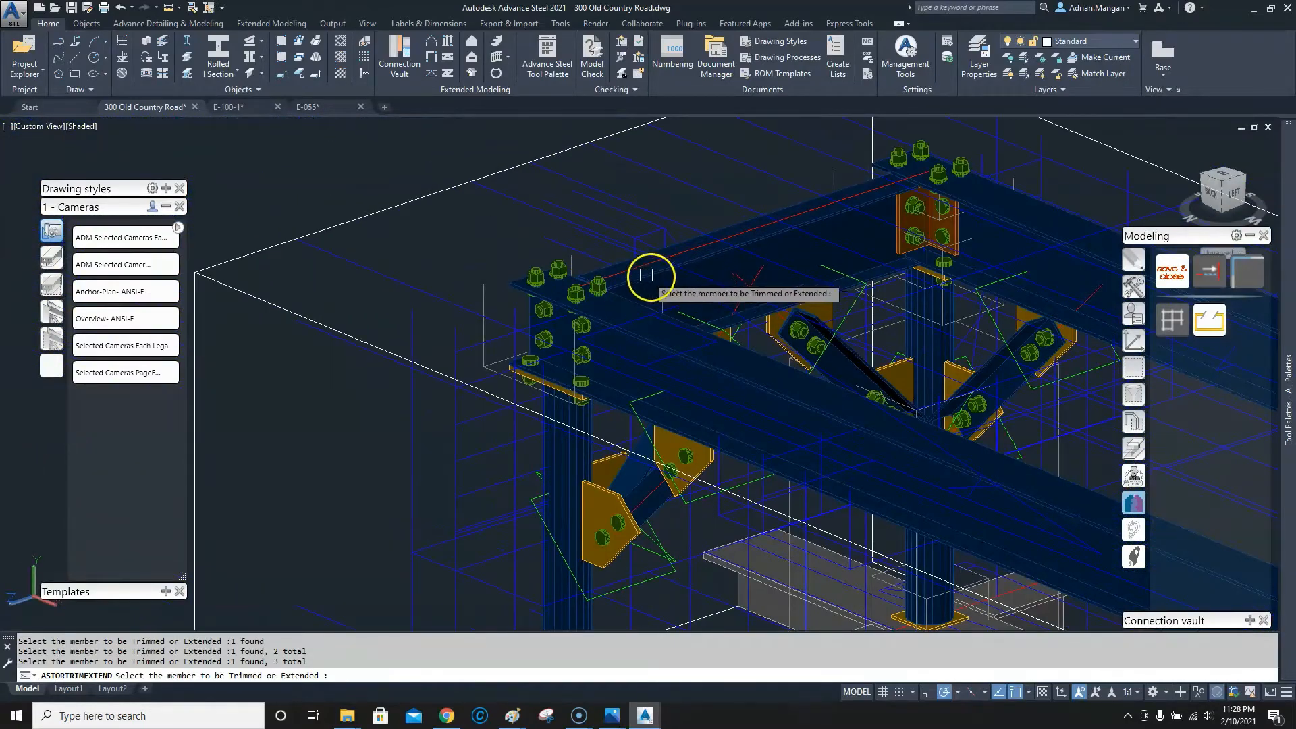
{"action": "left_click", "coordinate": [646, 275]}
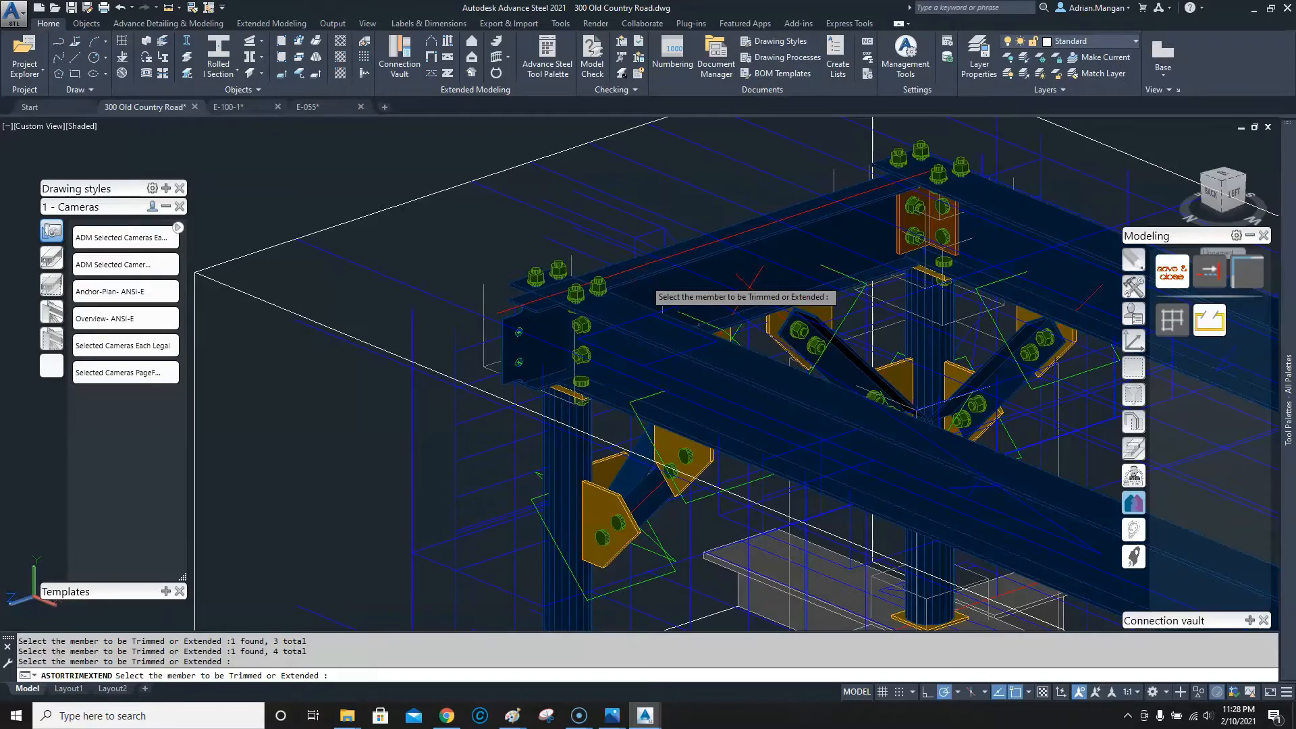
{"action": "key", "text": "Return"}
- Return to the E-055 sheet and update the plan view detail to match the changed model
{"action": "scroll", "coordinate": [434, 222], "scroll_direction": "down", "scroll_amount": 5}
{"action": "scroll", "coordinate": [735, 335], "scroll_direction": "up", "scroll_amount": 3}
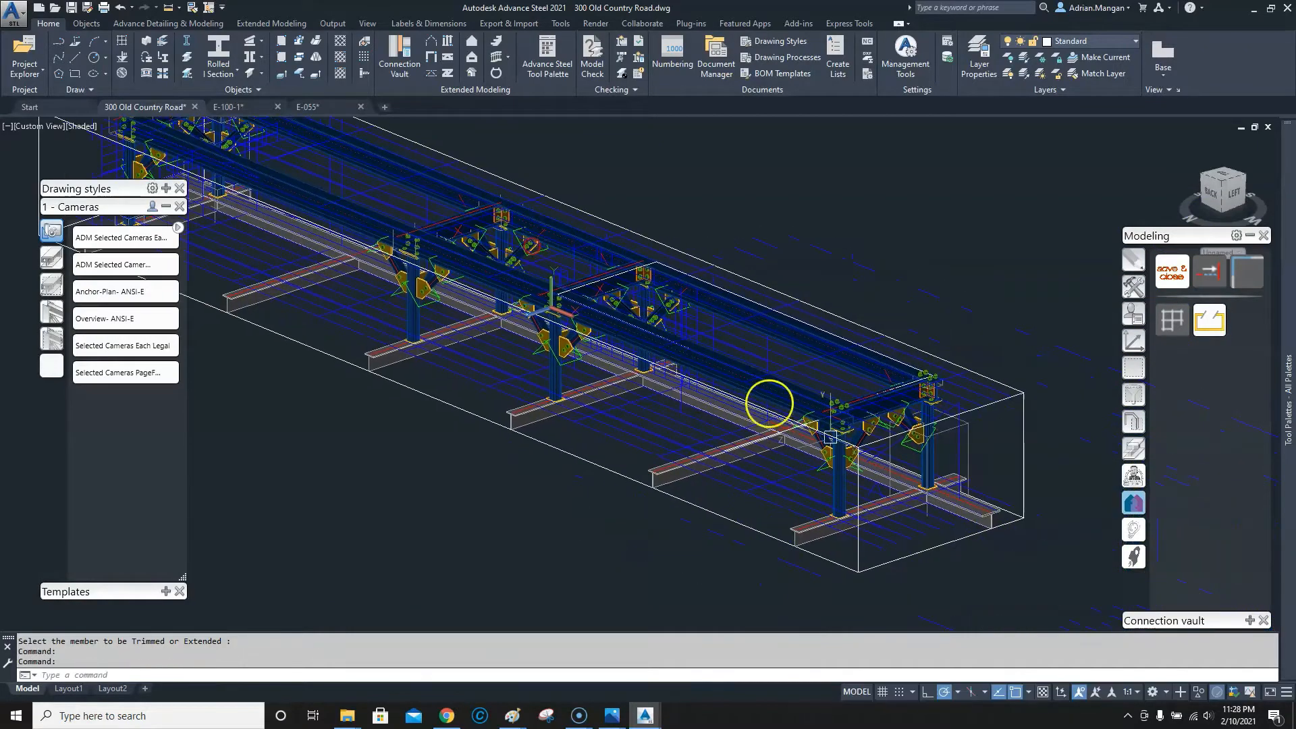
{"action": "scroll", "coordinate": [770, 404], "scroll_direction": "up", "scroll_amount": 3}
{"action": "left_click", "coordinate": [783, 383]}
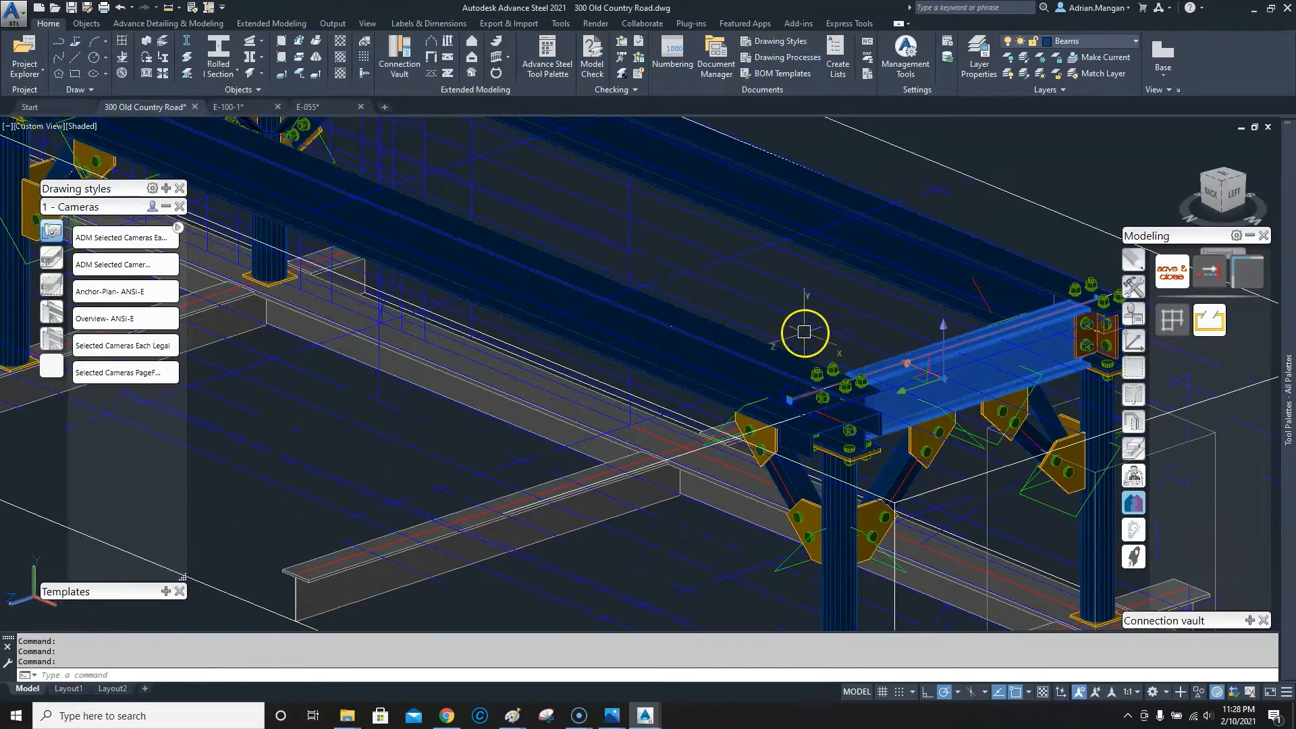
{"action": "key", "text": "Escape"}
{"action": "mouse_move", "coordinate": [309, 108]}
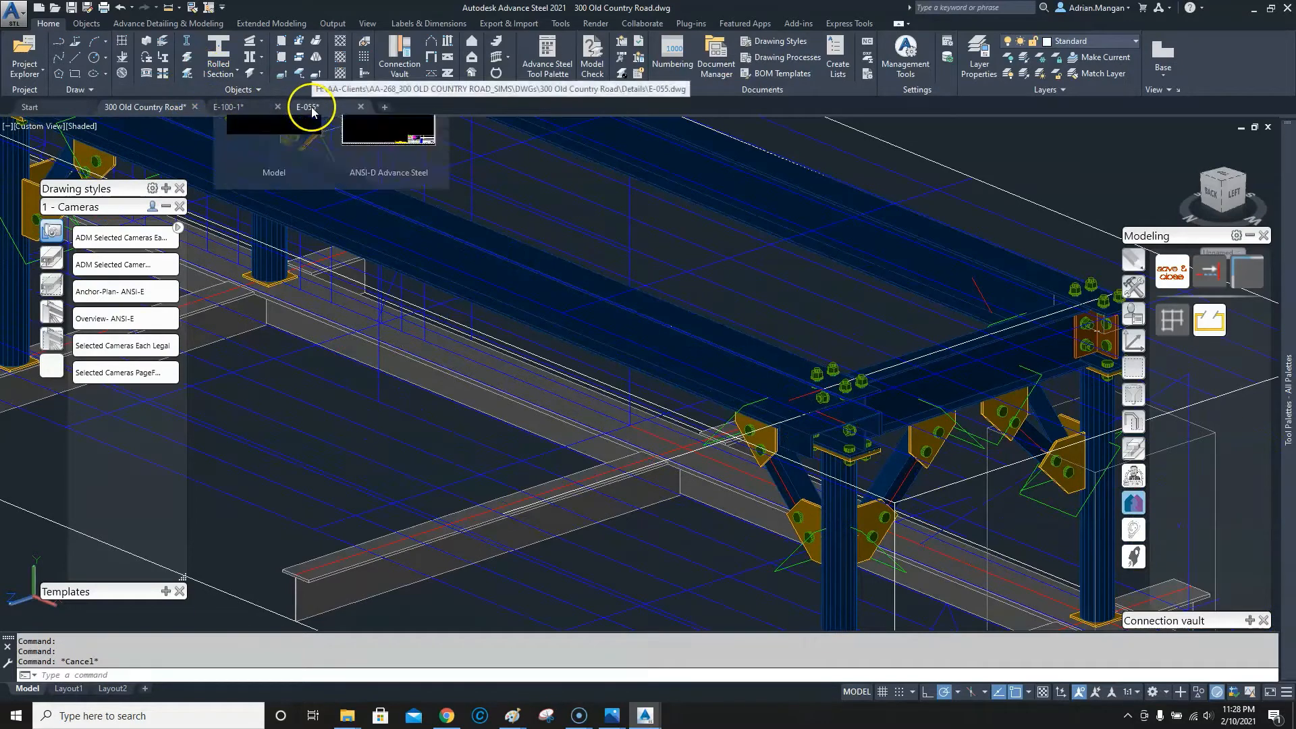
{"action": "left_click", "coordinate": [370, 153]}
{"action": "left_click", "coordinate": [519, 421]}
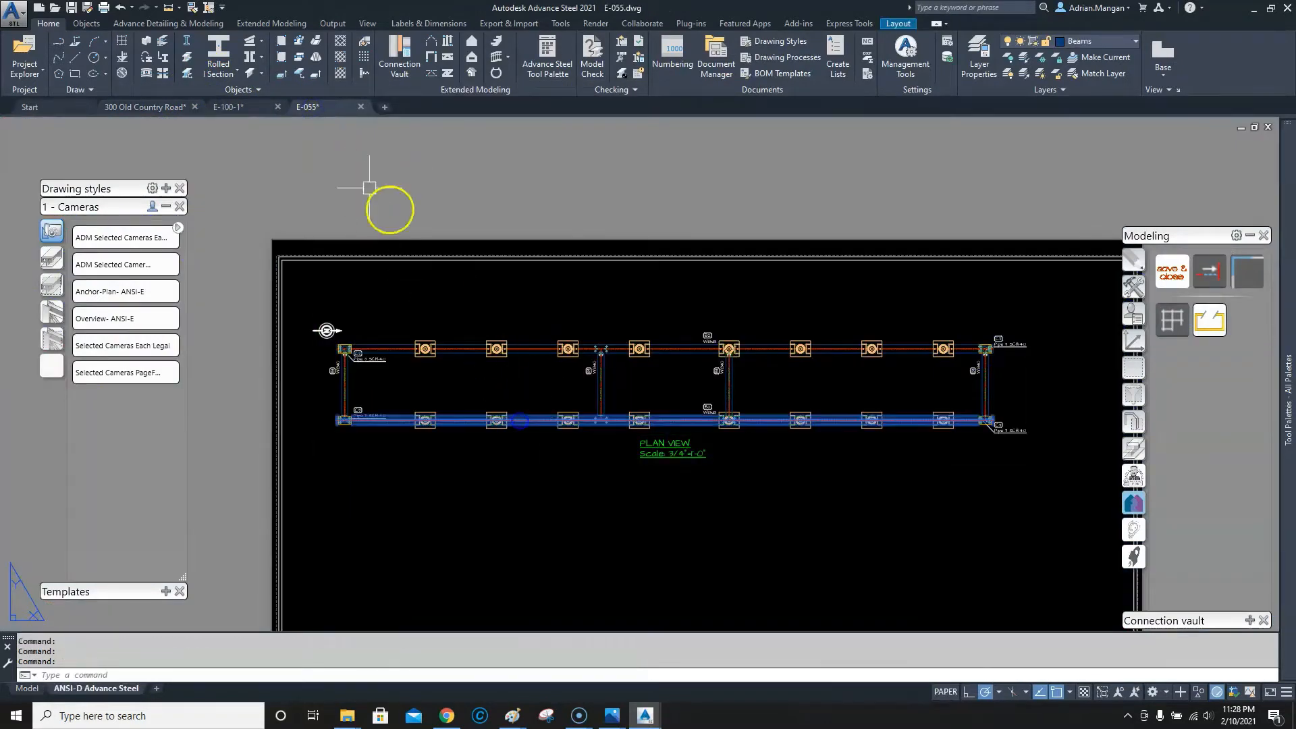
{"action": "left_click", "coordinate": [405, 25]}
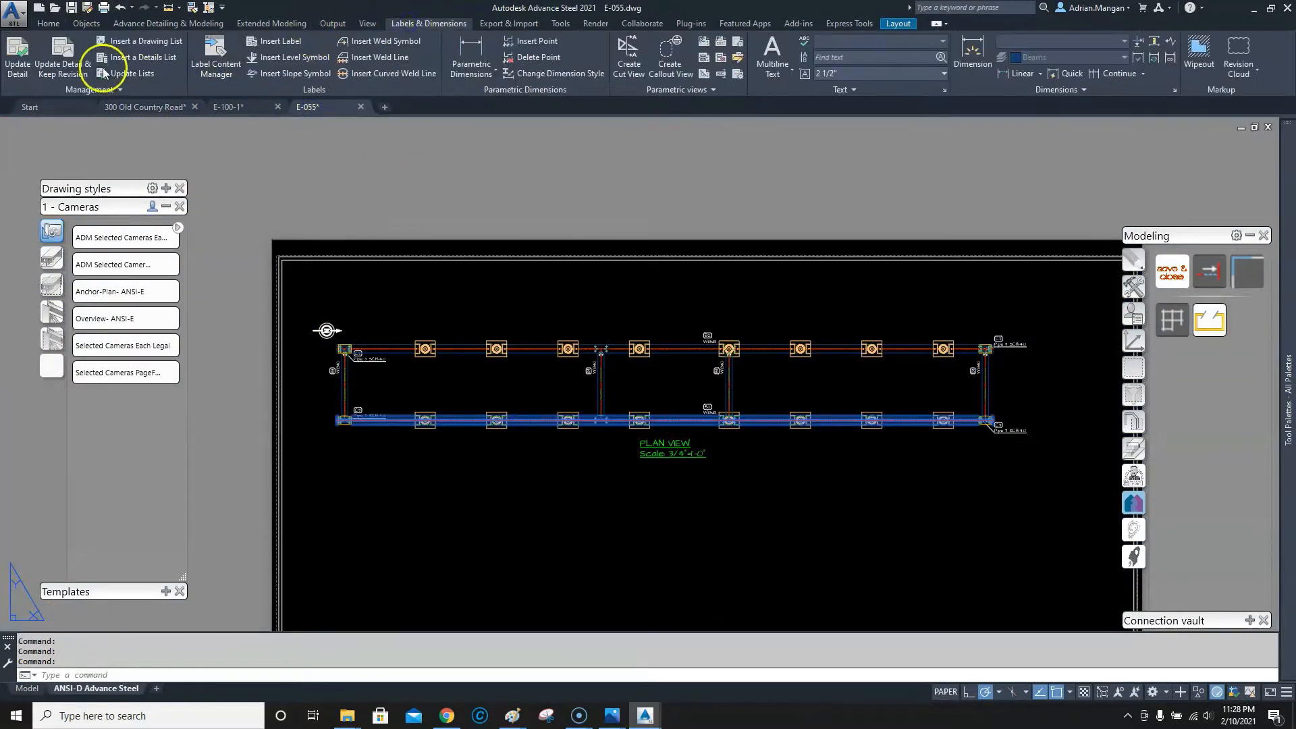
{"action": "left_click", "coordinate": [18, 58]}
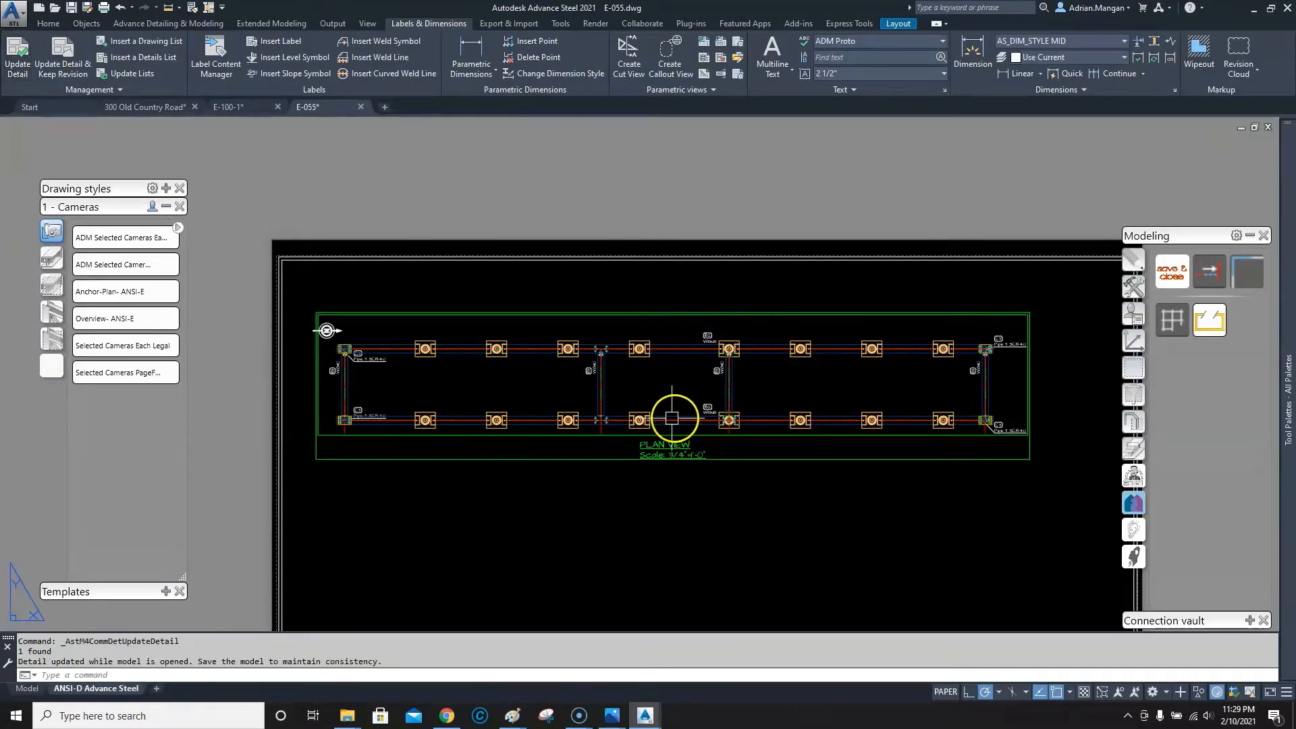
{"action": "scroll", "coordinate": [594, 419], "scroll_direction": "up", "scroll_amount": 4}
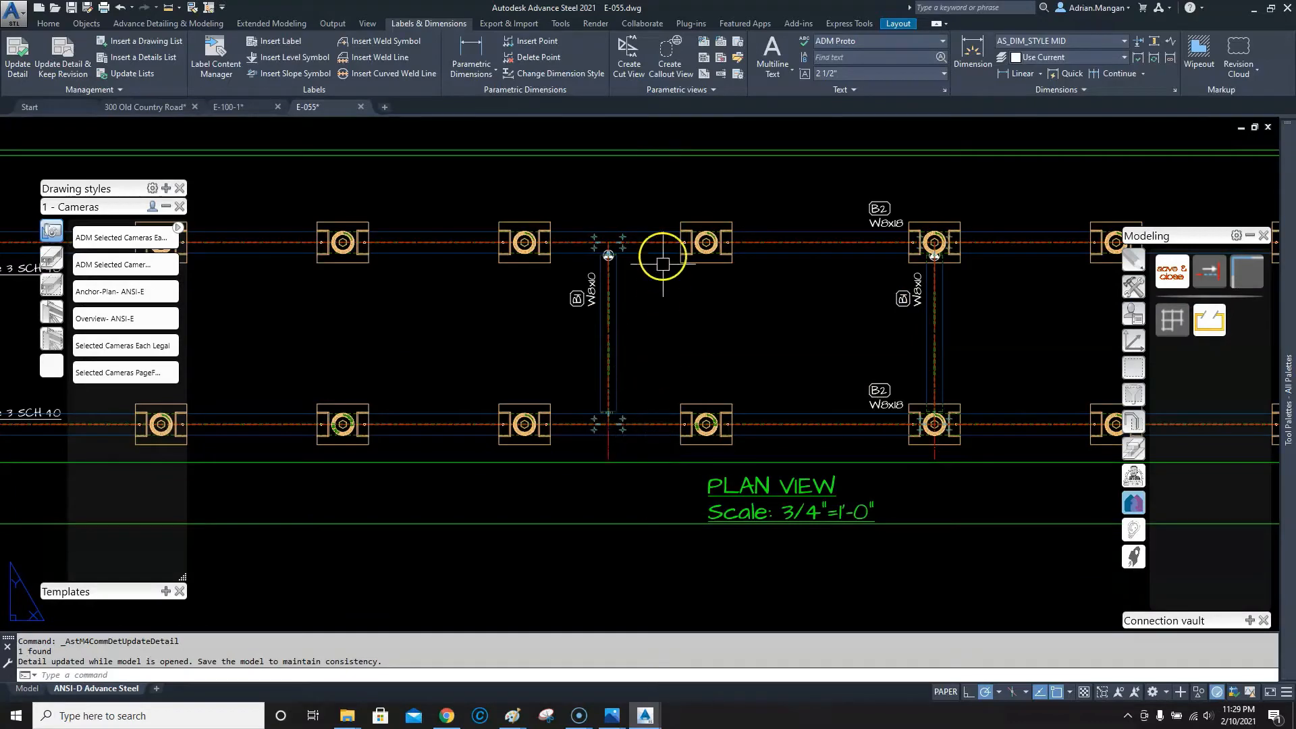
- Inspect the extended cross beam in the plan view and check its Axes display properties, including the system line color
{"action": "scroll", "coordinate": [615, 425], "scroll_direction": "up", "scroll_amount": 6}
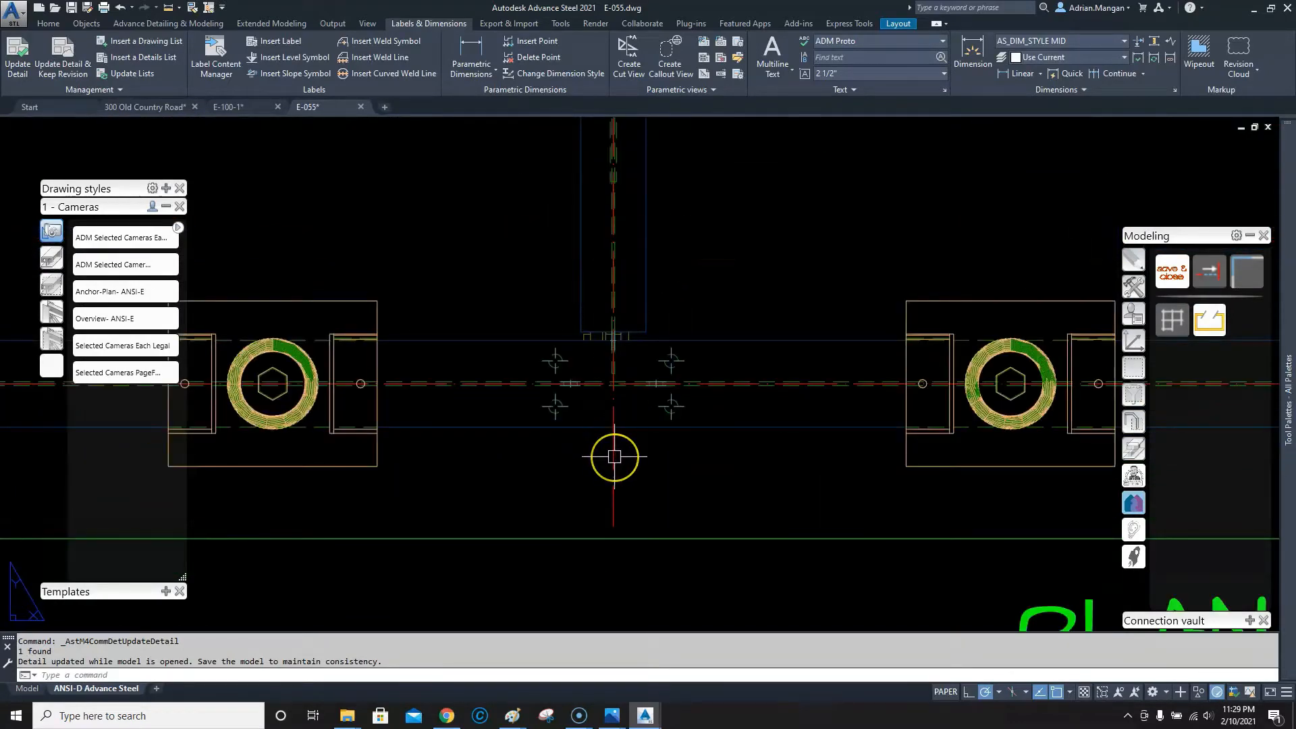
{"action": "scroll", "coordinate": [611, 453], "scroll_direction": "up", "scroll_amount": 3}
{"action": "scroll", "coordinate": [614, 457], "scroll_direction": "down", "scroll_amount": 6}
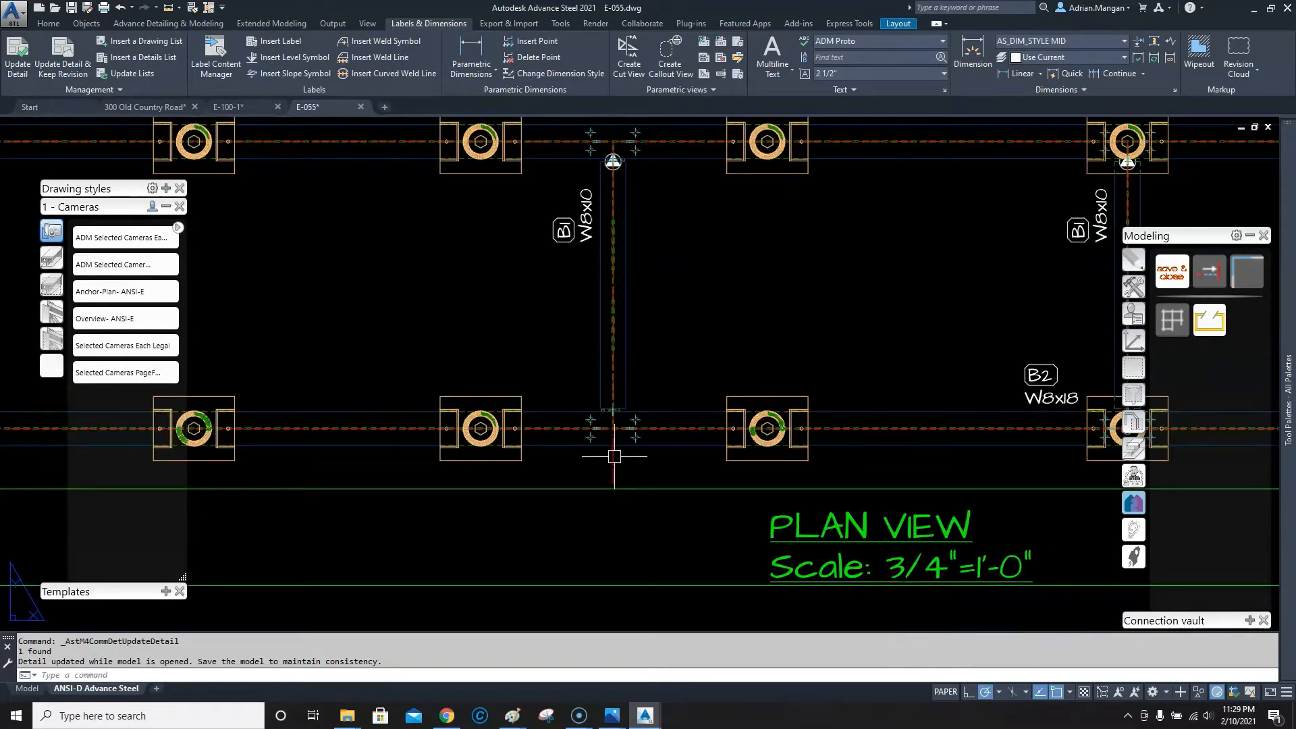
{"action": "scroll", "coordinate": [615, 457], "scroll_direction": "down", "scroll_amount": 6}
{"action": "scroll", "coordinate": [704, 417], "scroll_direction": "up", "scroll_amount": 2}
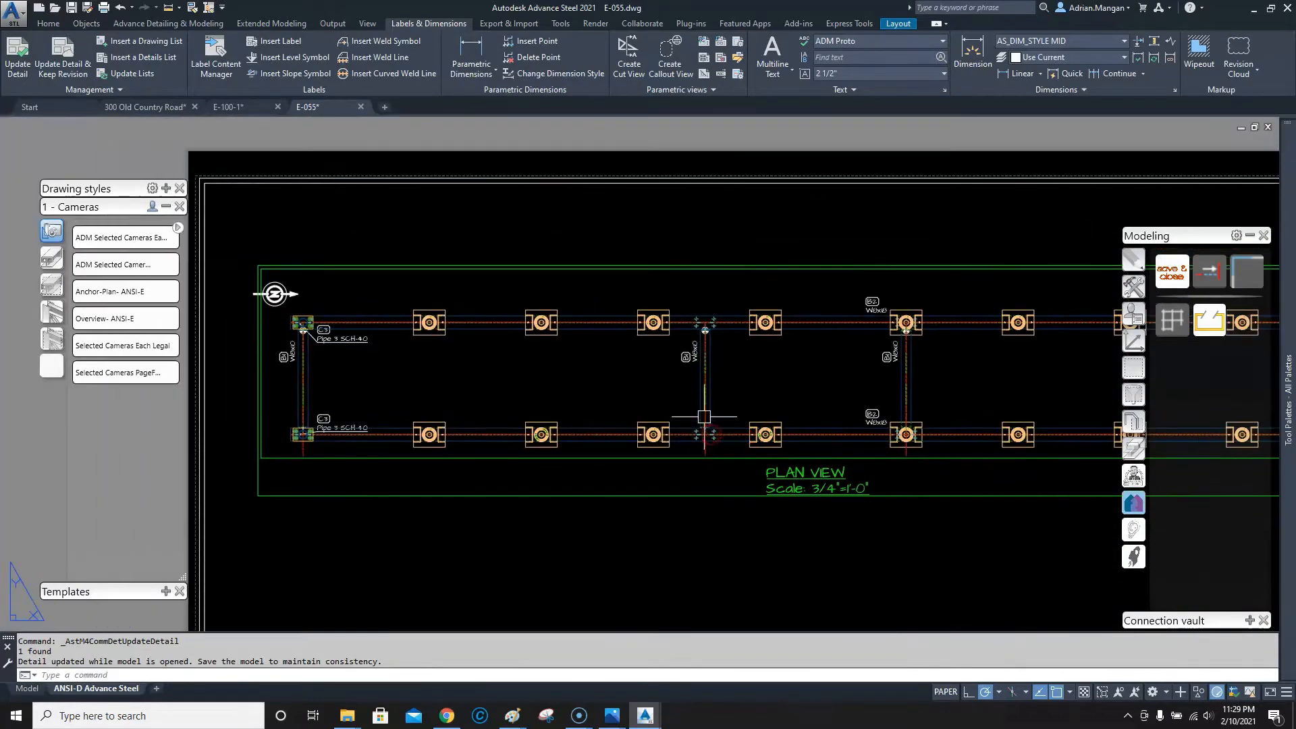
{"action": "scroll", "coordinate": [703, 448], "scroll_direction": "up", "scroll_amount": 2}
{"action": "double_click", "coordinate": [703, 448]}
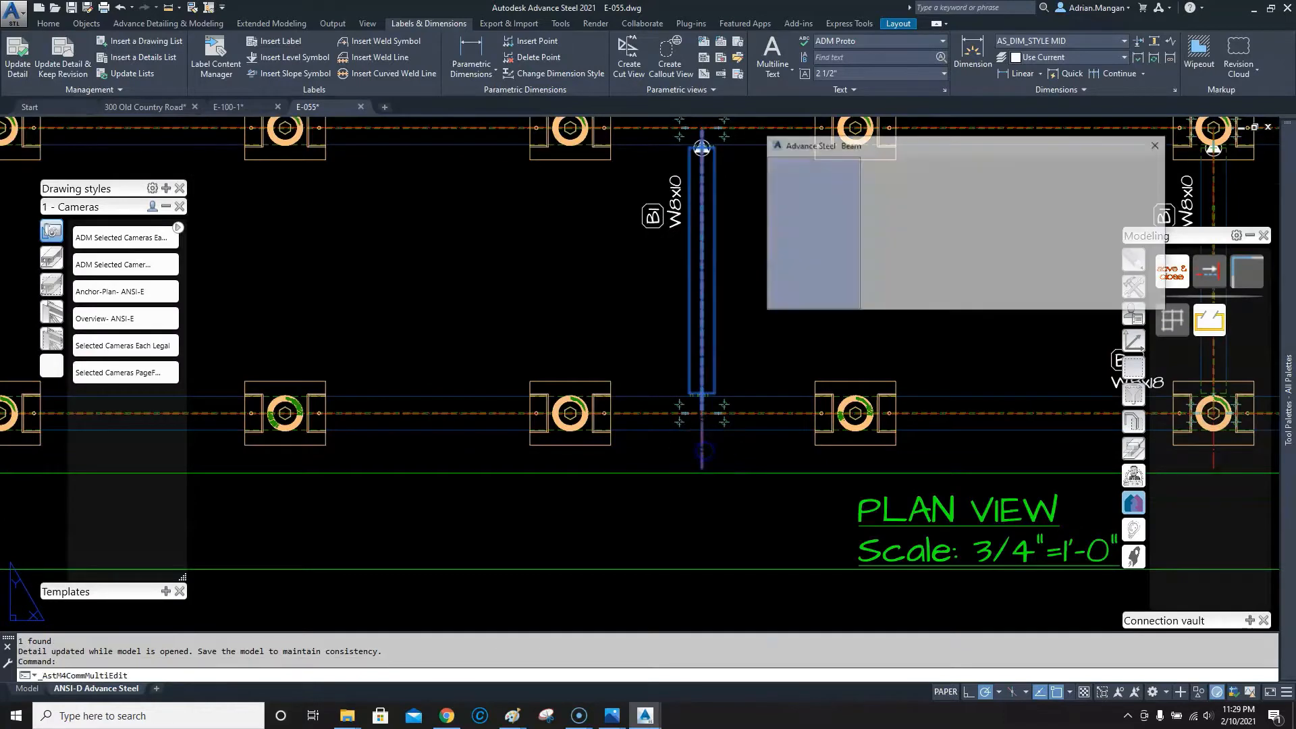
{"action": "left_click", "coordinate": [809, 189]}
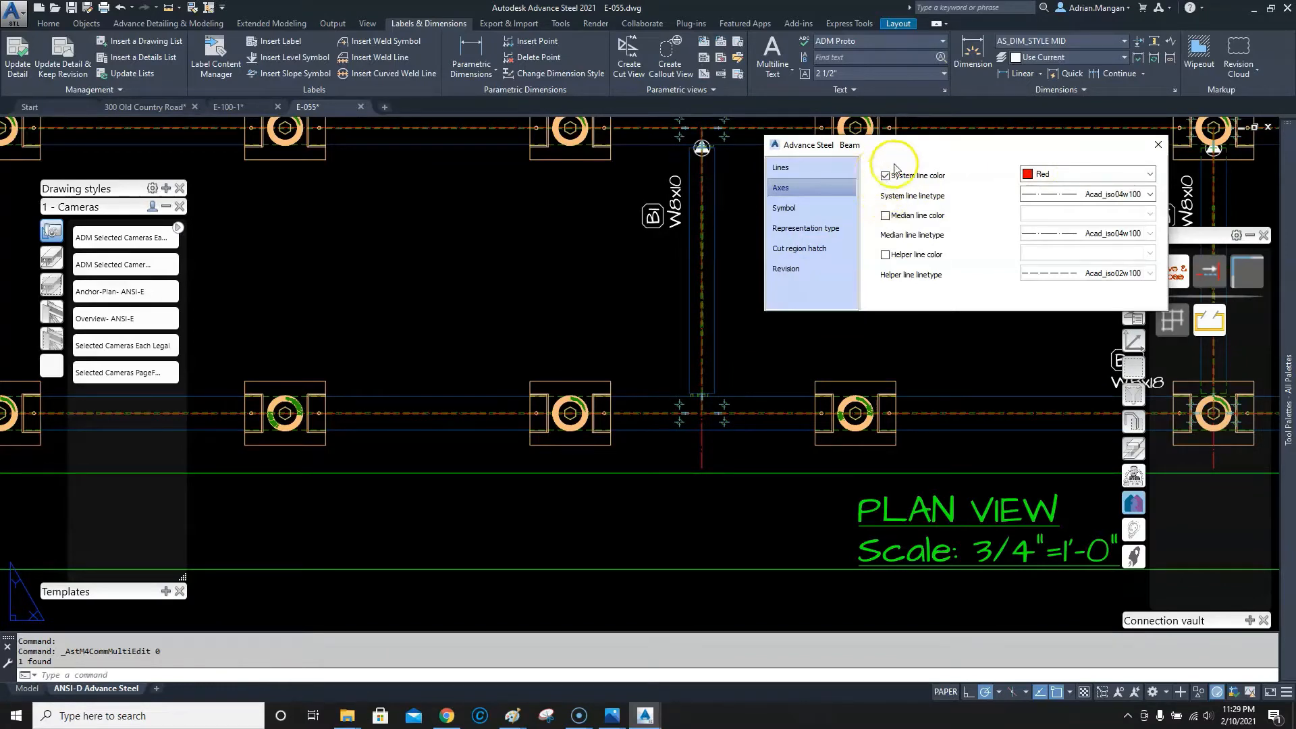
{"action": "left_click", "coordinate": [1158, 144]}
- Open the Drawing Style Manager and review the objects presentation rules of Plan View - ADM 1/8 down to the Mp - Beam entries
{"action": "scroll", "coordinate": [738, 237], "scroll_direction": "down", "scroll_amount": 6}
{"action": "scroll", "coordinate": [654, 232], "scroll_direction": "up", "scroll_amount": 6}
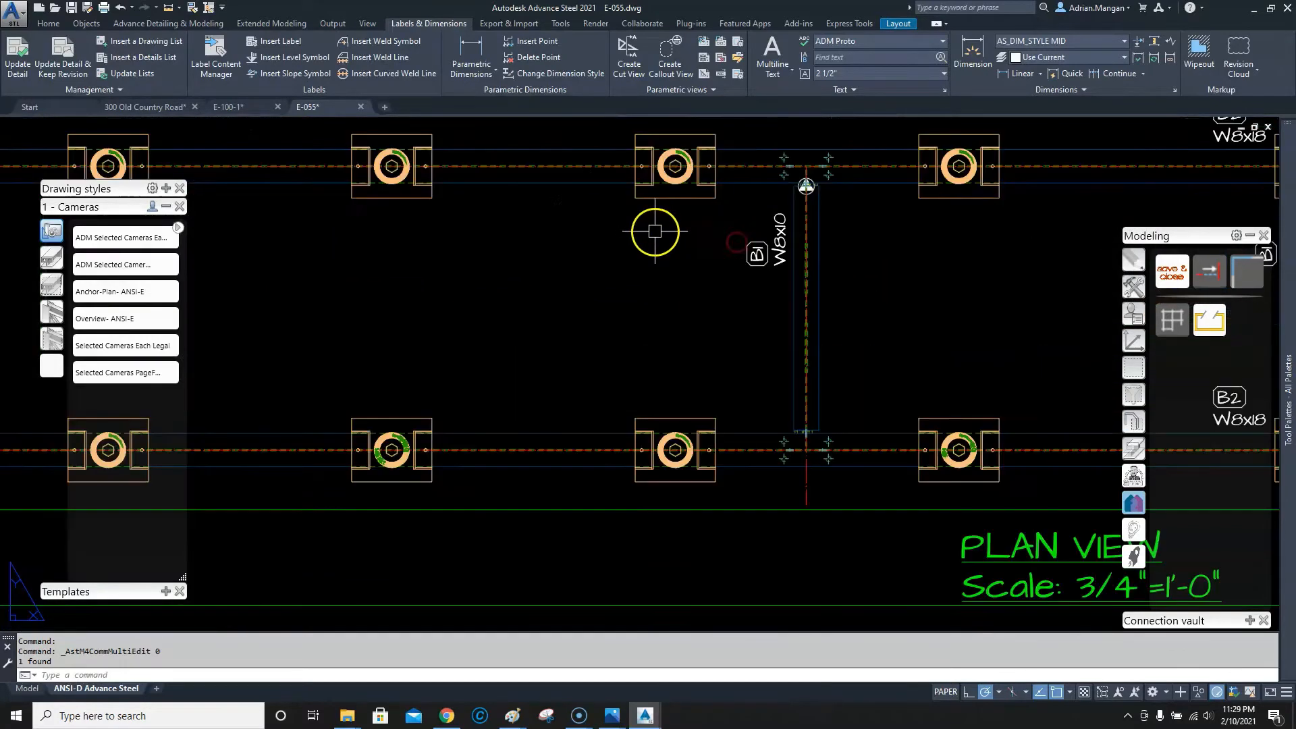
{"action": "scroll", "coordinate": [579, 226], "scroll_direction": "down", "scroll_amount": 2}
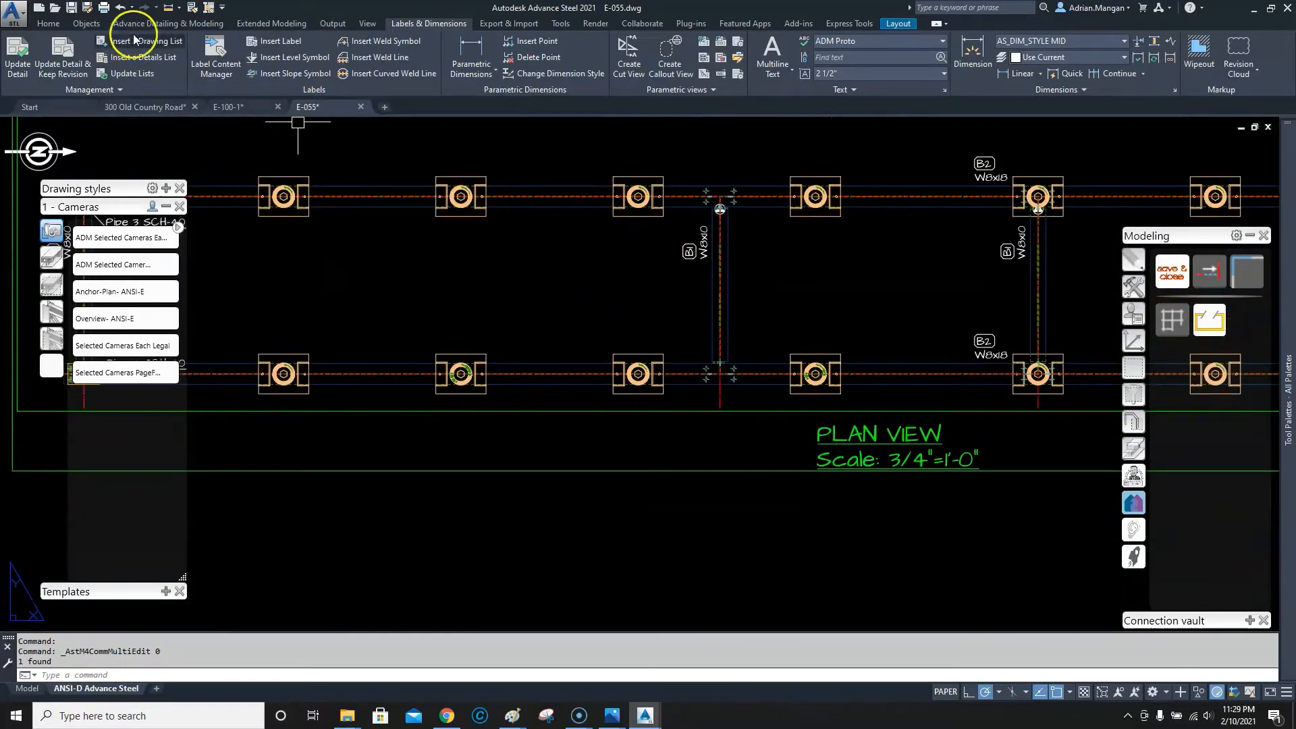
{"action": "left_click", "coordinate": [317, 24]}
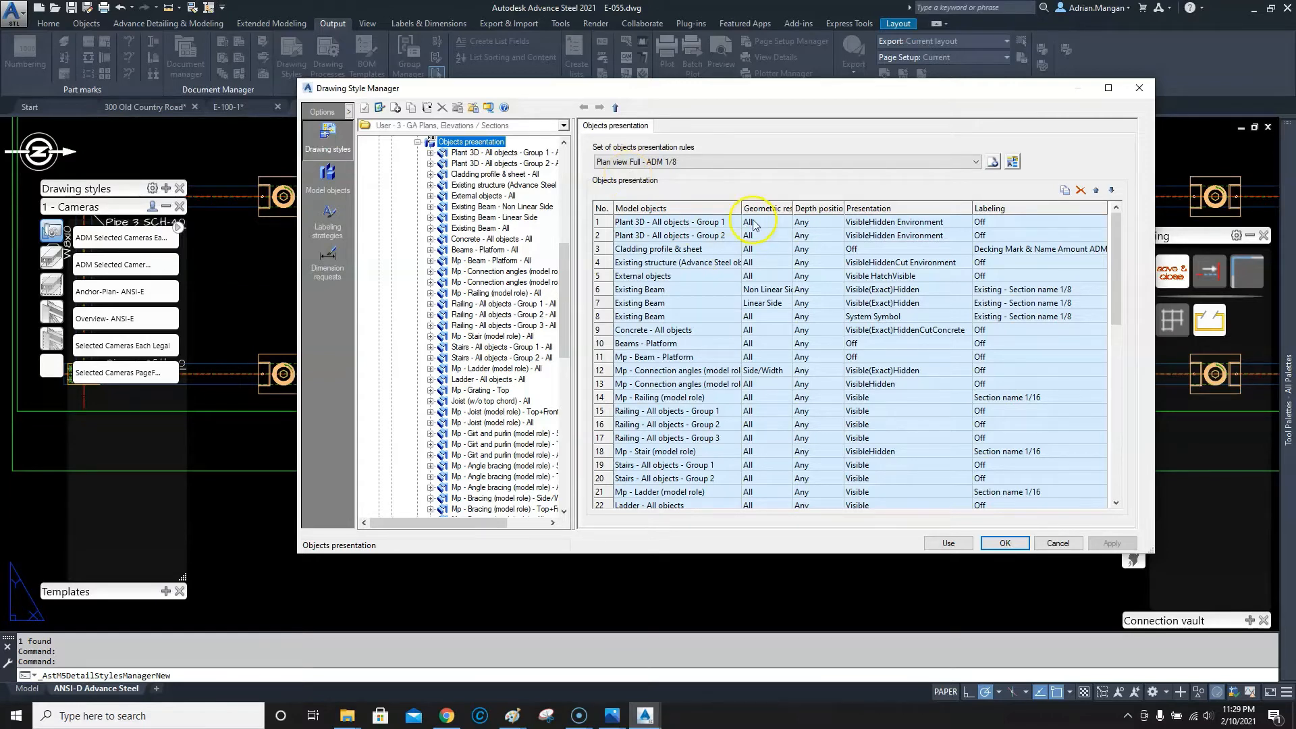
{"action": "left_click", "coordinate": [734, 295]}
{"action": "scroll", "coordinate": [735, 295], "scroll_direction": "down", "scroll_amount": 9}
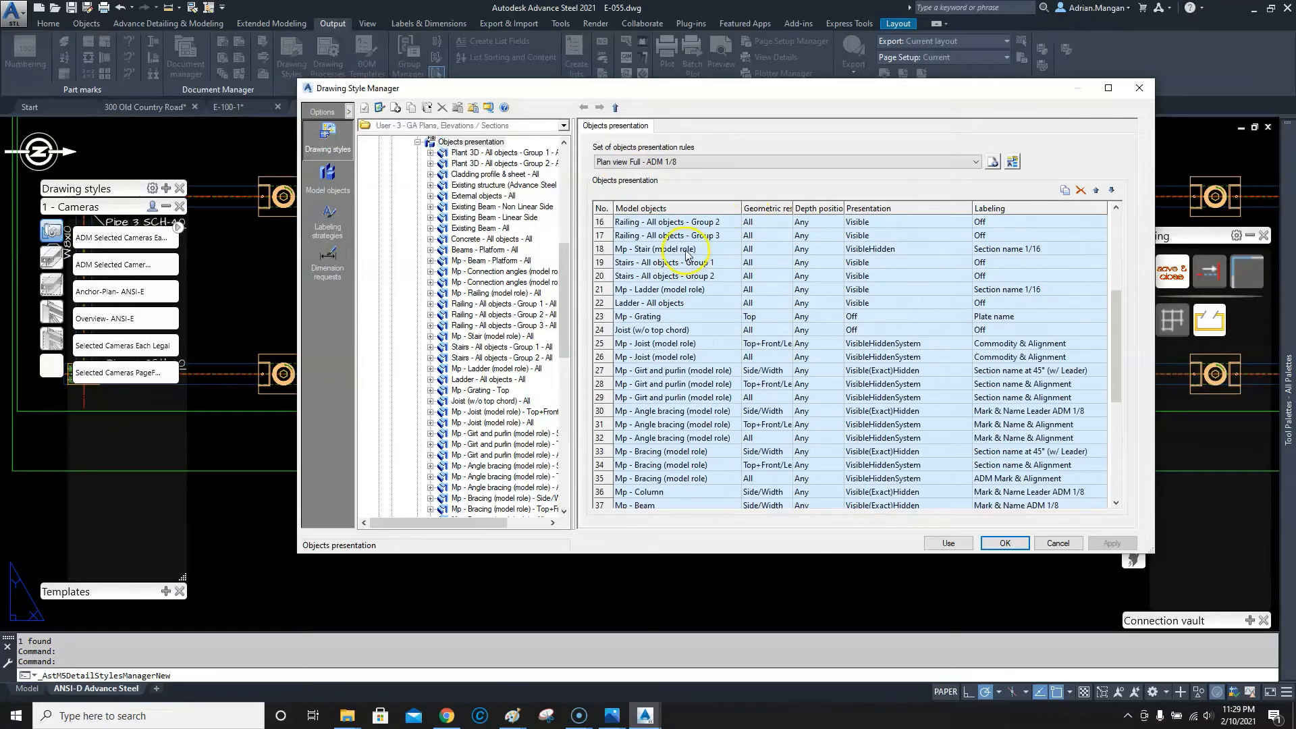
{"action": "scroll", "coordinate": [650, 267], "scroll_direction": "up", "scroll_amount": 5}
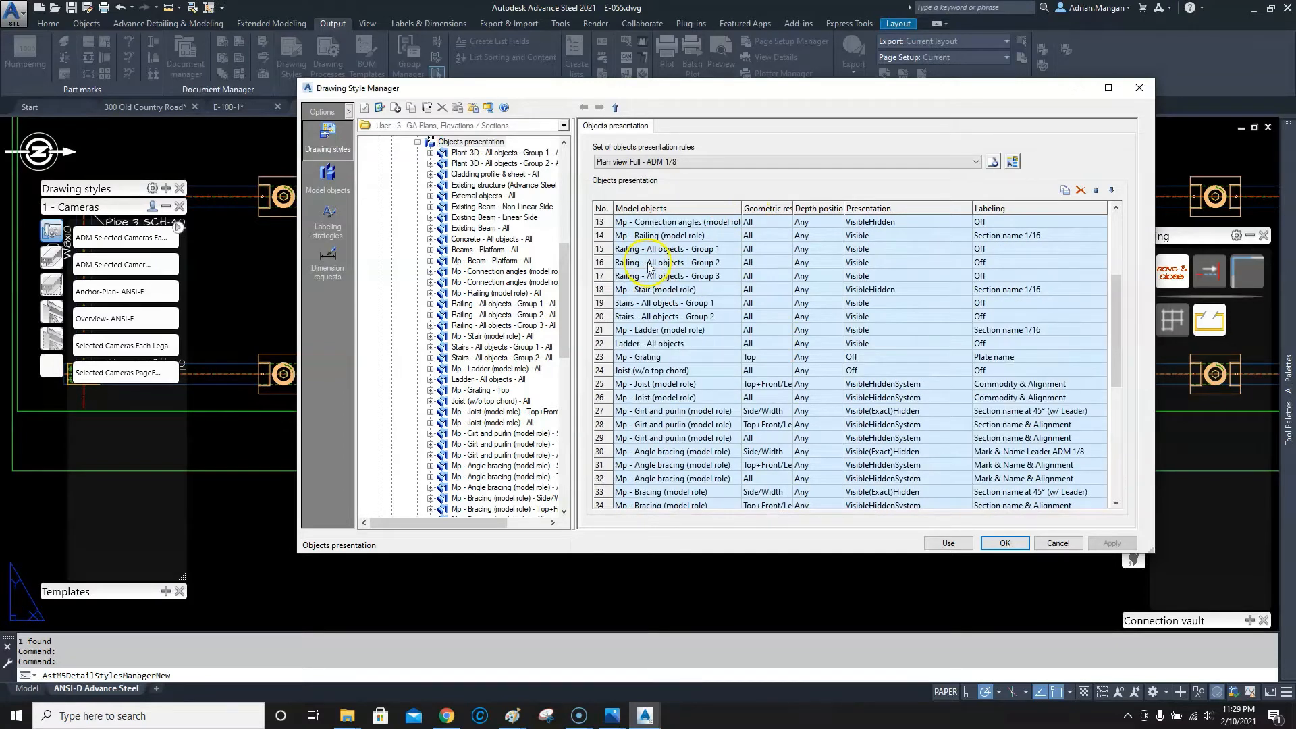
{"action": "scroll", "coordinate": [649, 267], "scroll_direction": "up", "scroll_amount": 3}
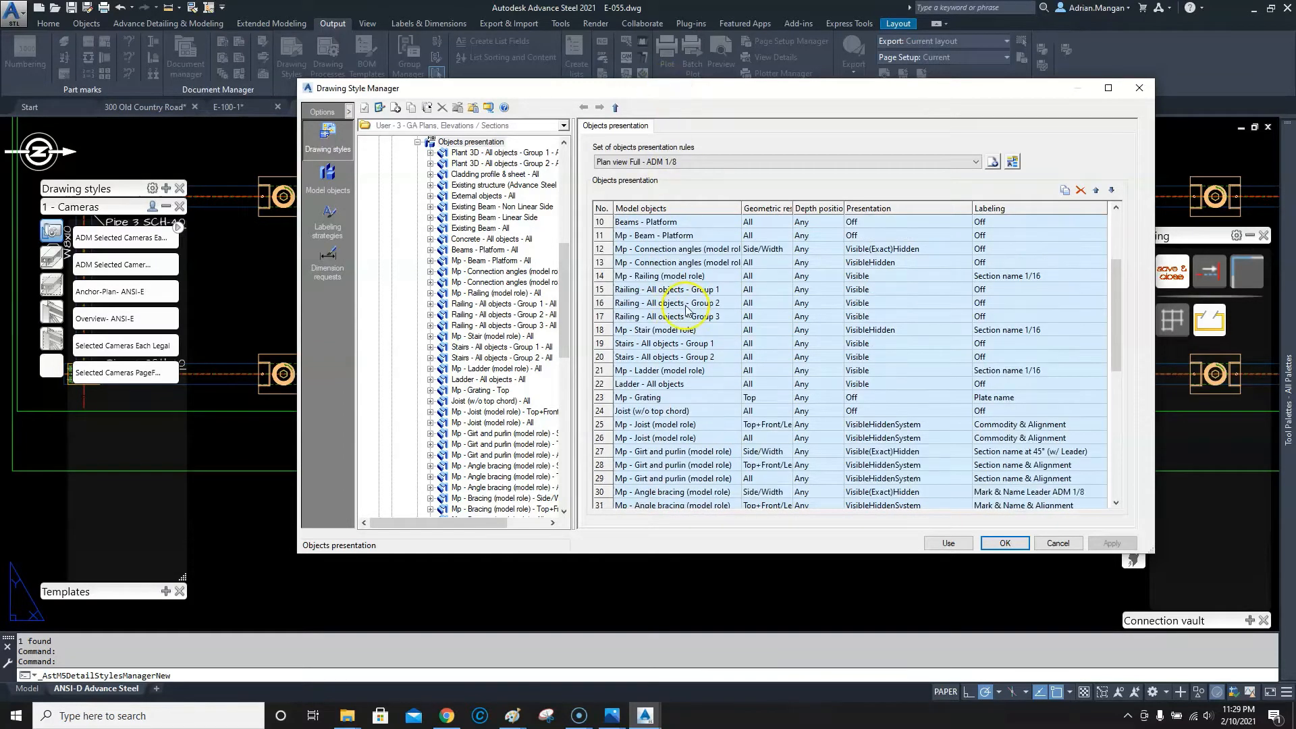
{"action": "scroll", "coordinate": [657, 281], "scroll_direction": "down", "scroll_amount": 1}
{"action": "left_click", "coordinate": [602, 276]}
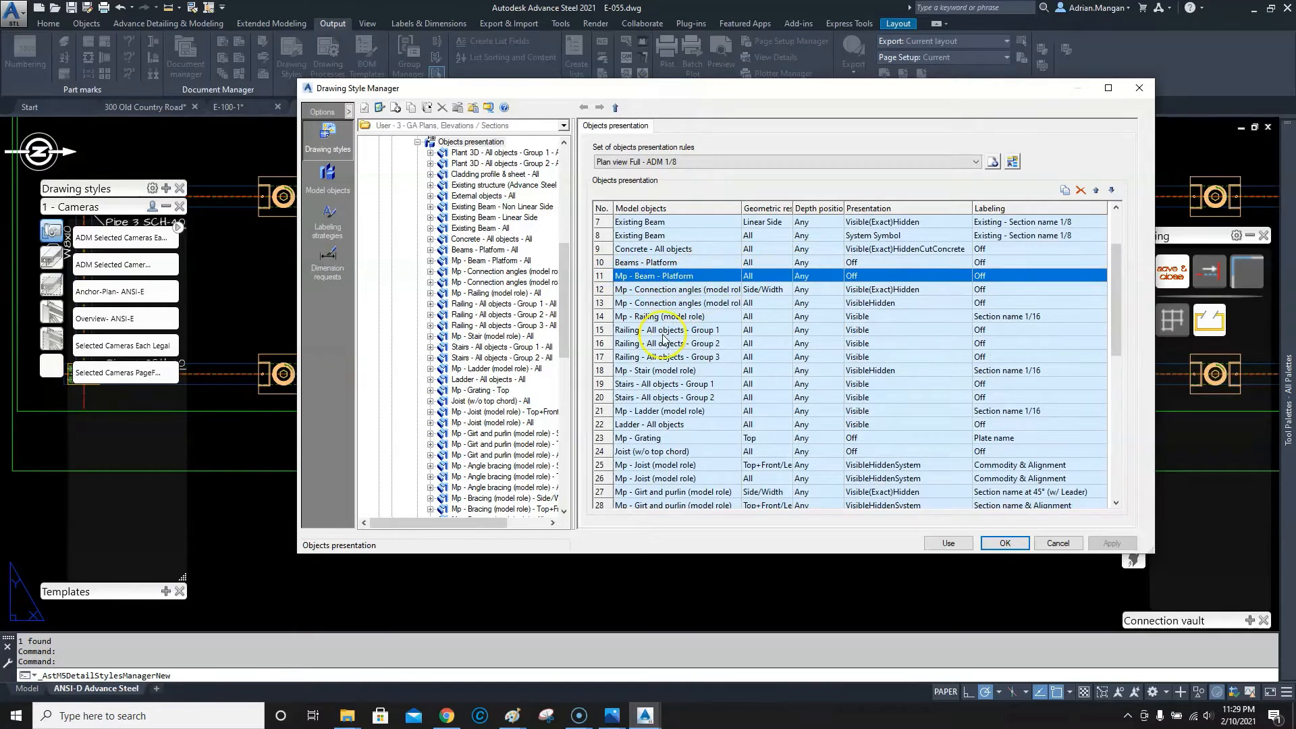
{"action": "scroll", "coordinate": [665, 339], "scroll_direction": "down", "scroll_amount": 1}
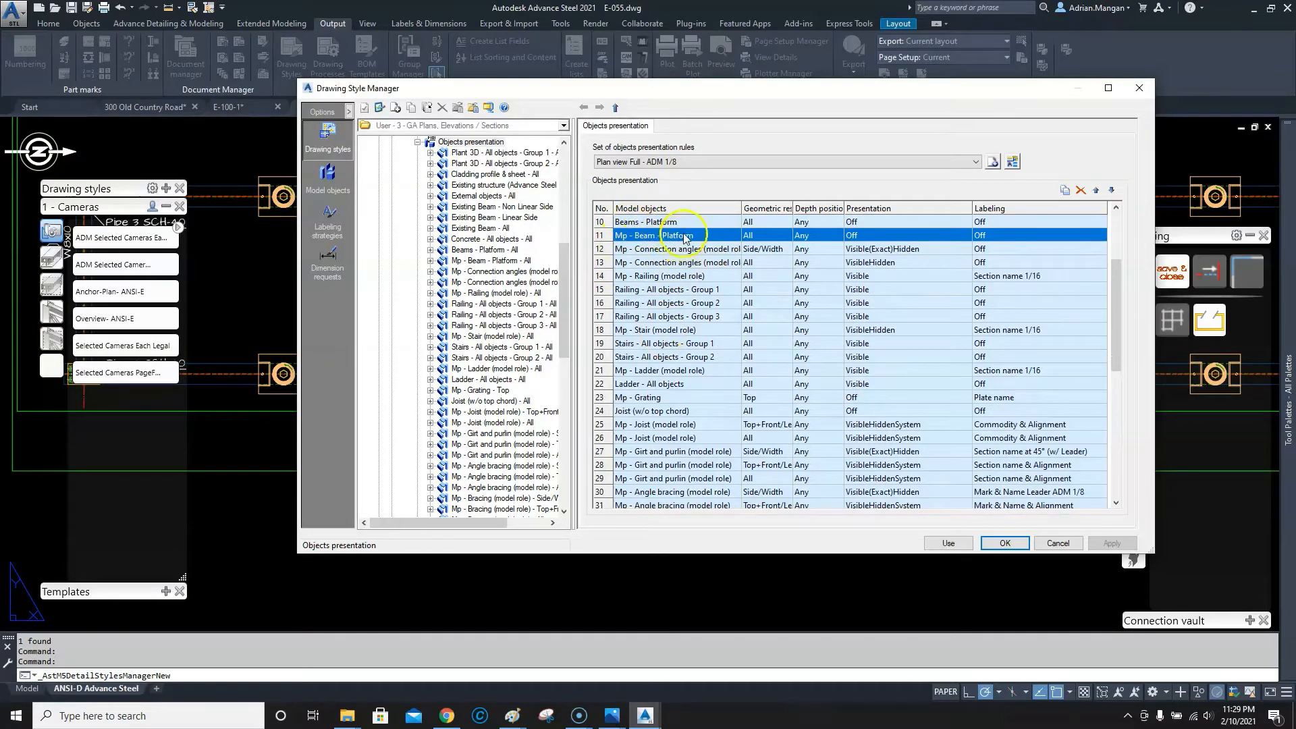
{"action": "scroll", "coordinate": [653, 345], "scroll_direction": "down", "scroll_amount": 3}
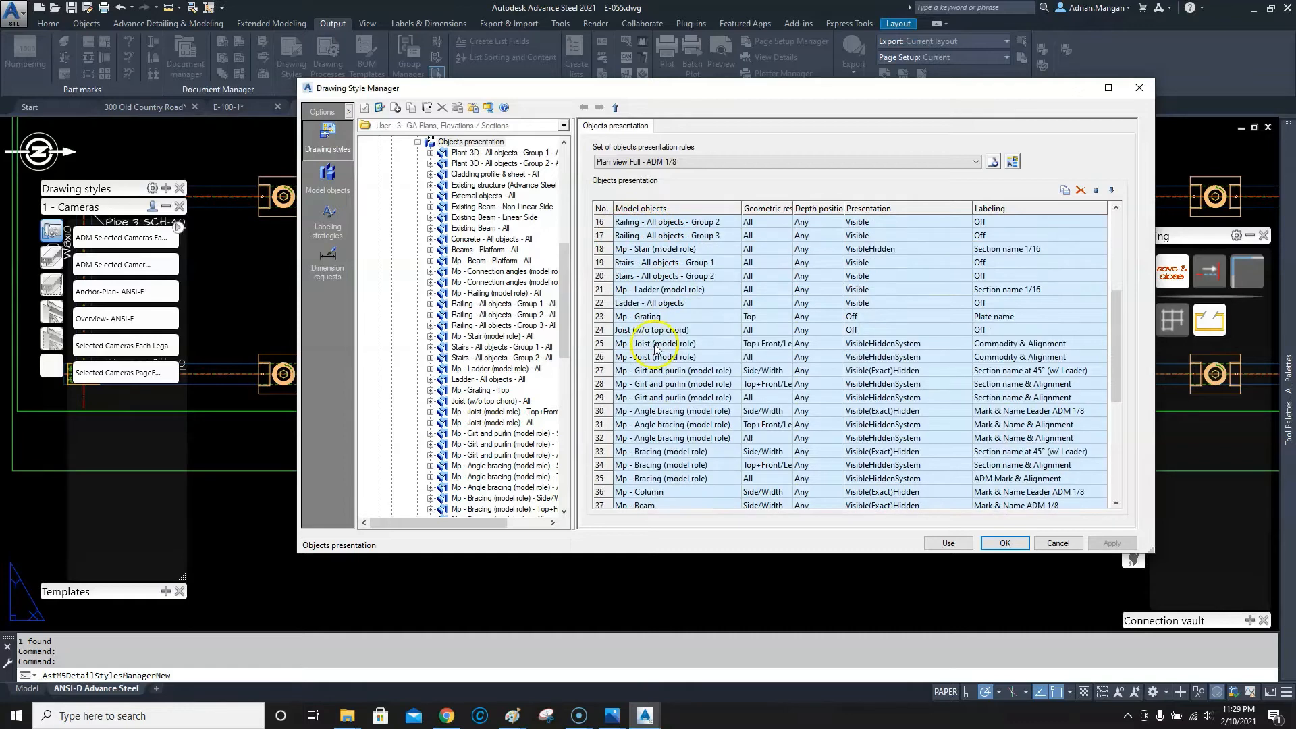
{"action": "scroll", "coordinate": [675, 415], "scroll_direction": "down", "scroll_amount": 2}
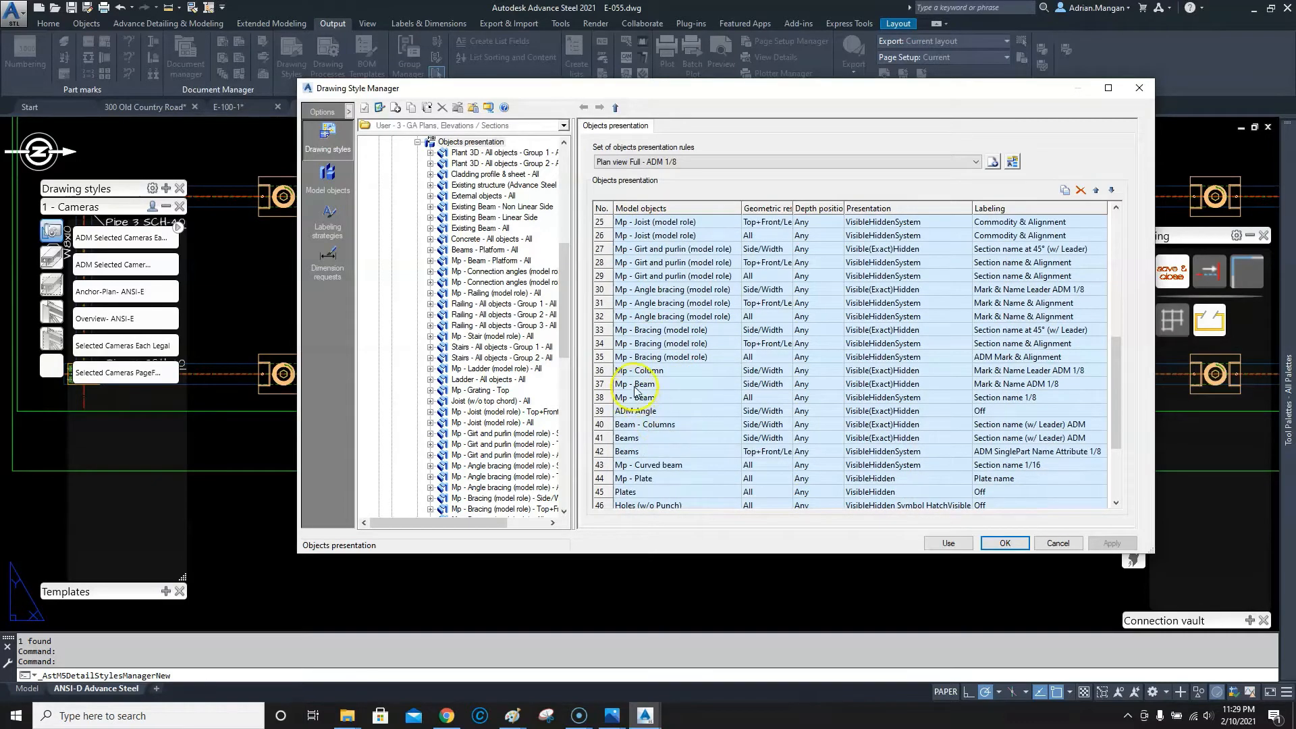
{"action": "left_click", "coordinate": [605, 386]}
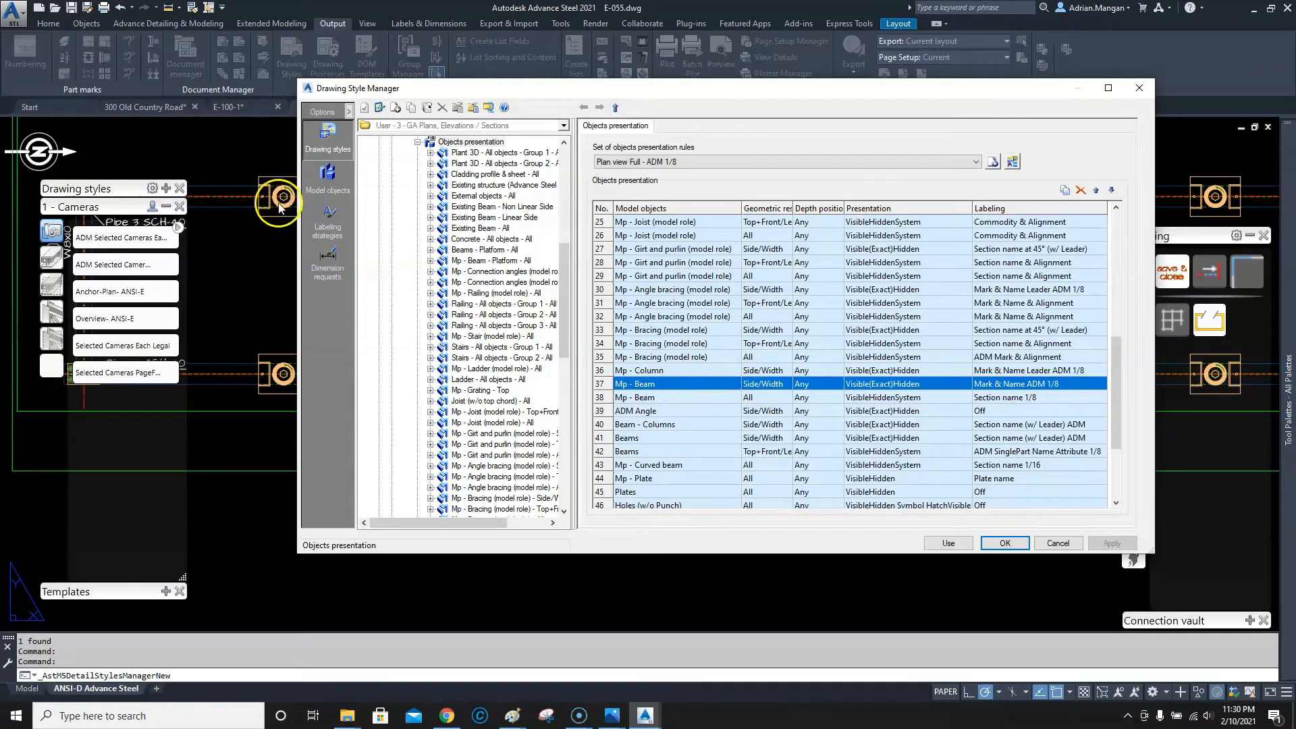
- Examine the Mp - Column presentation rule and the model objects and role it selects
{"action": "left_click", "coordinate": [606, 371]}
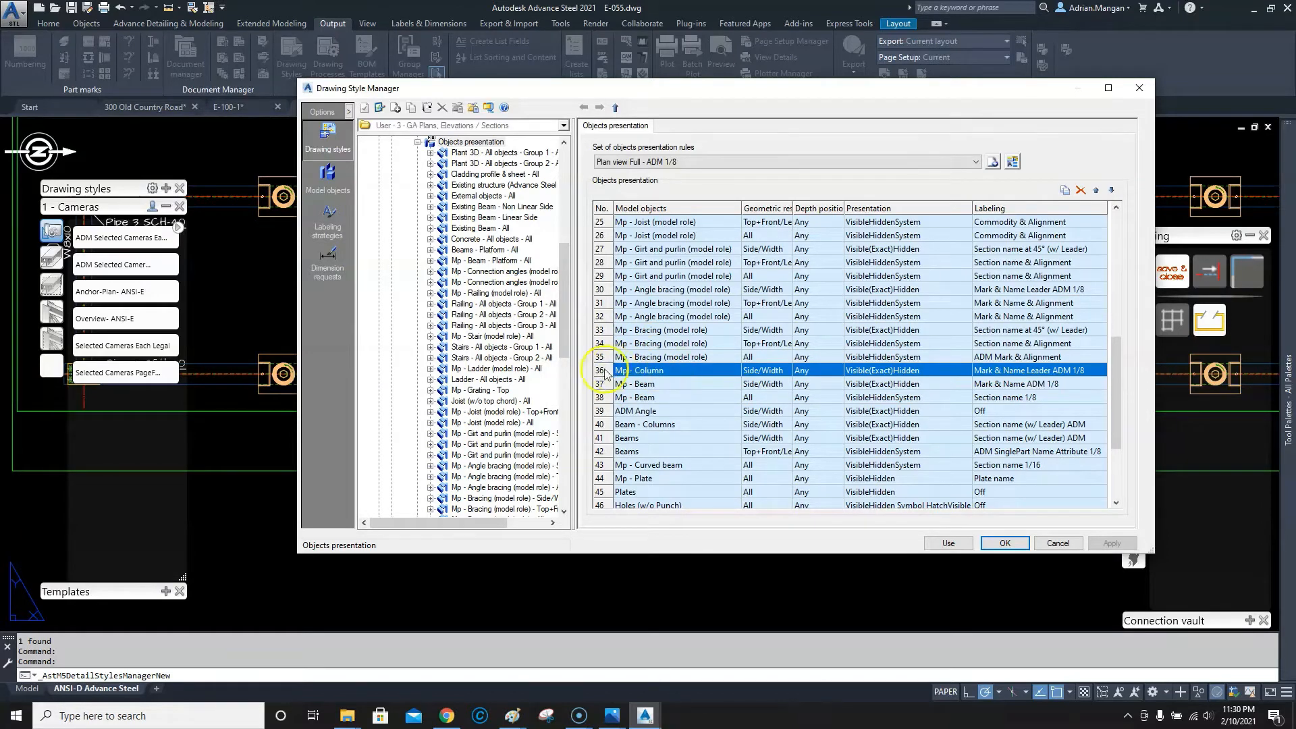
{"action": "double_click", "coordinate": [601, 373]}
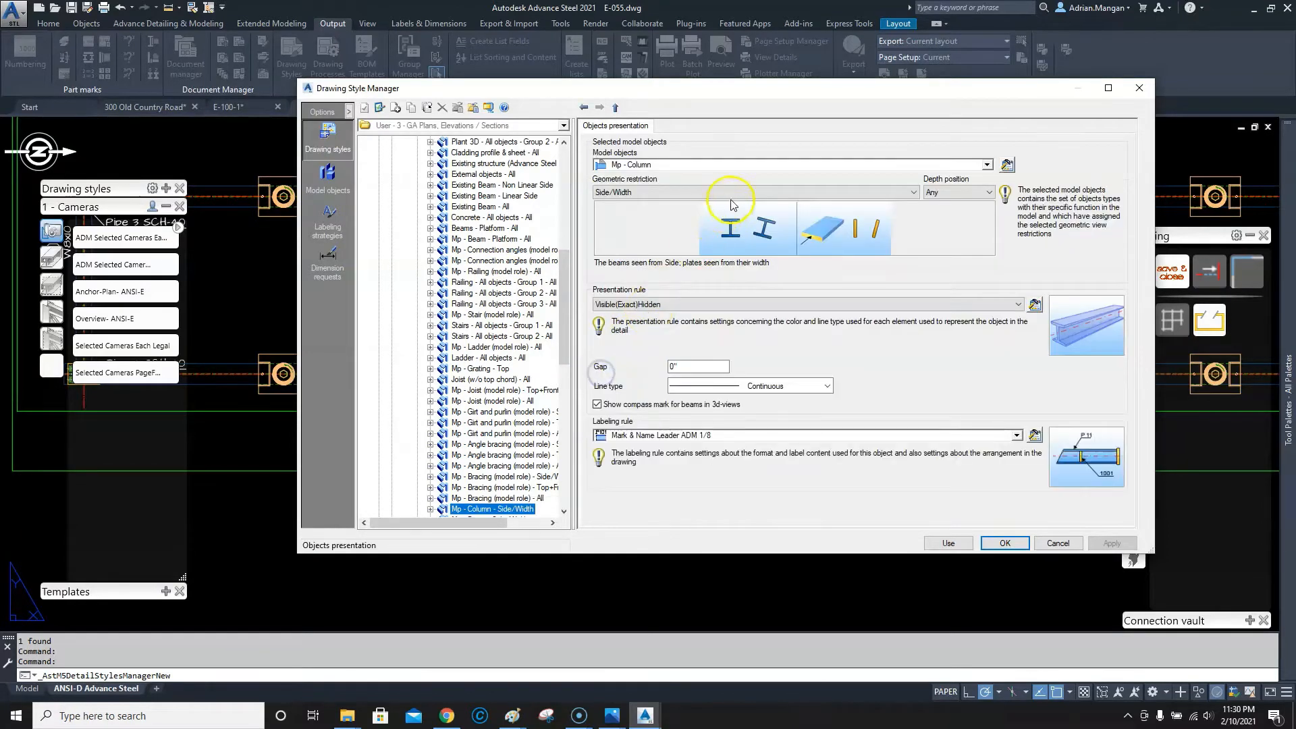
{"action": "left_click", "coordinate": [1009, 164]}
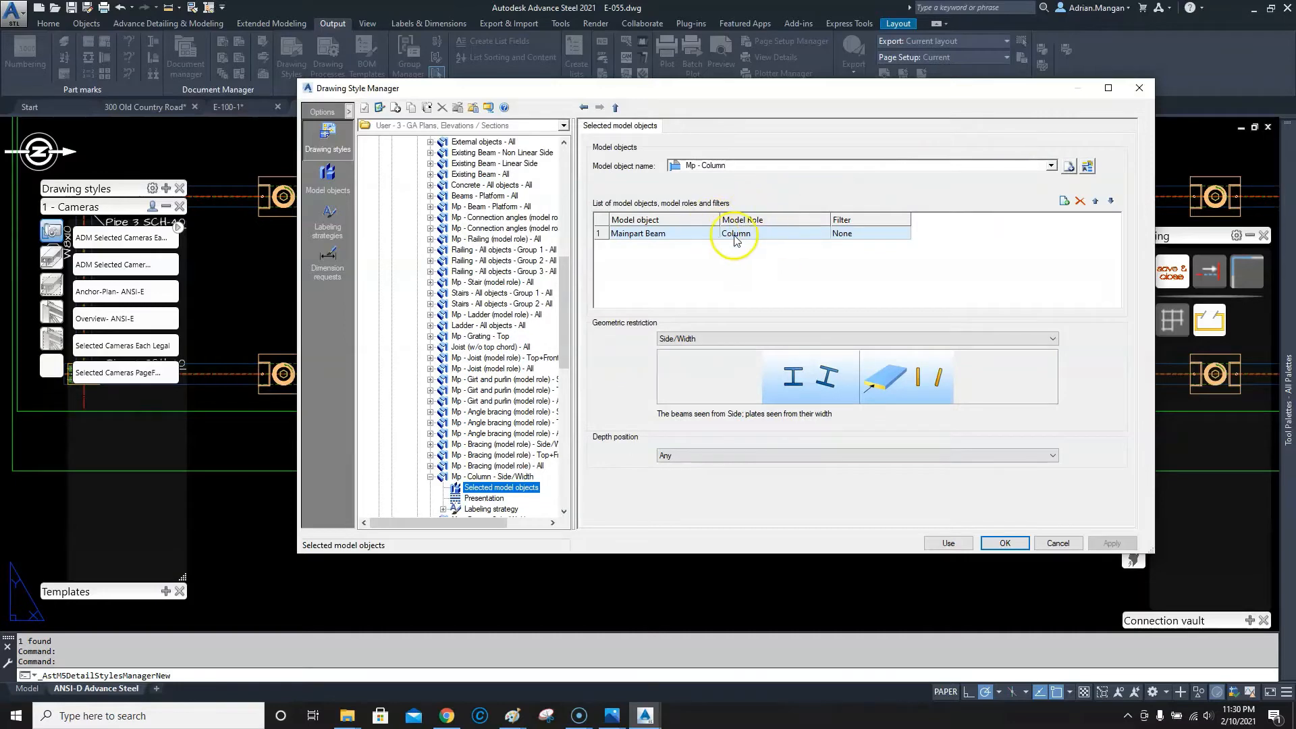
{"action": "left_click", "coordinate": [430, 476]}
{"action": "left_click", "coordinate": [479, 476]}
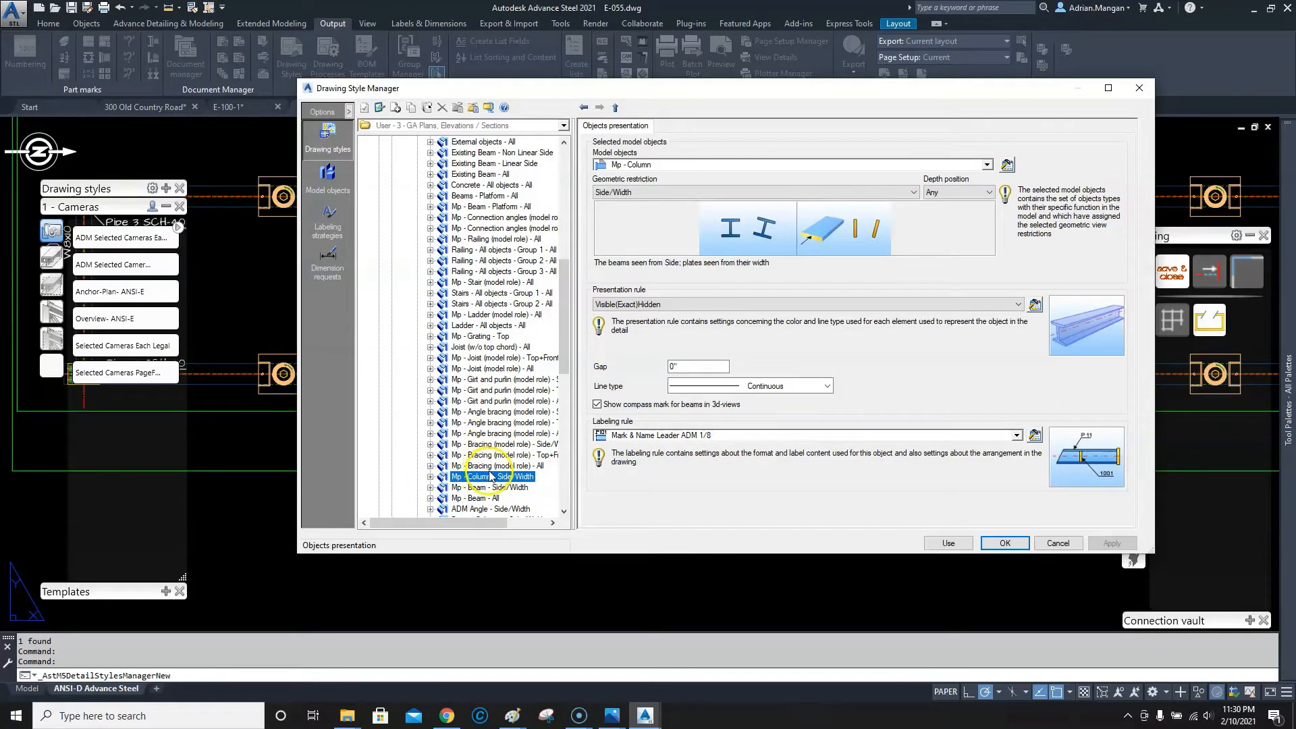
{"action": "scroll", "coordinate": [496, 472], "scroll_direction": "down", "scroll_amount": 2}
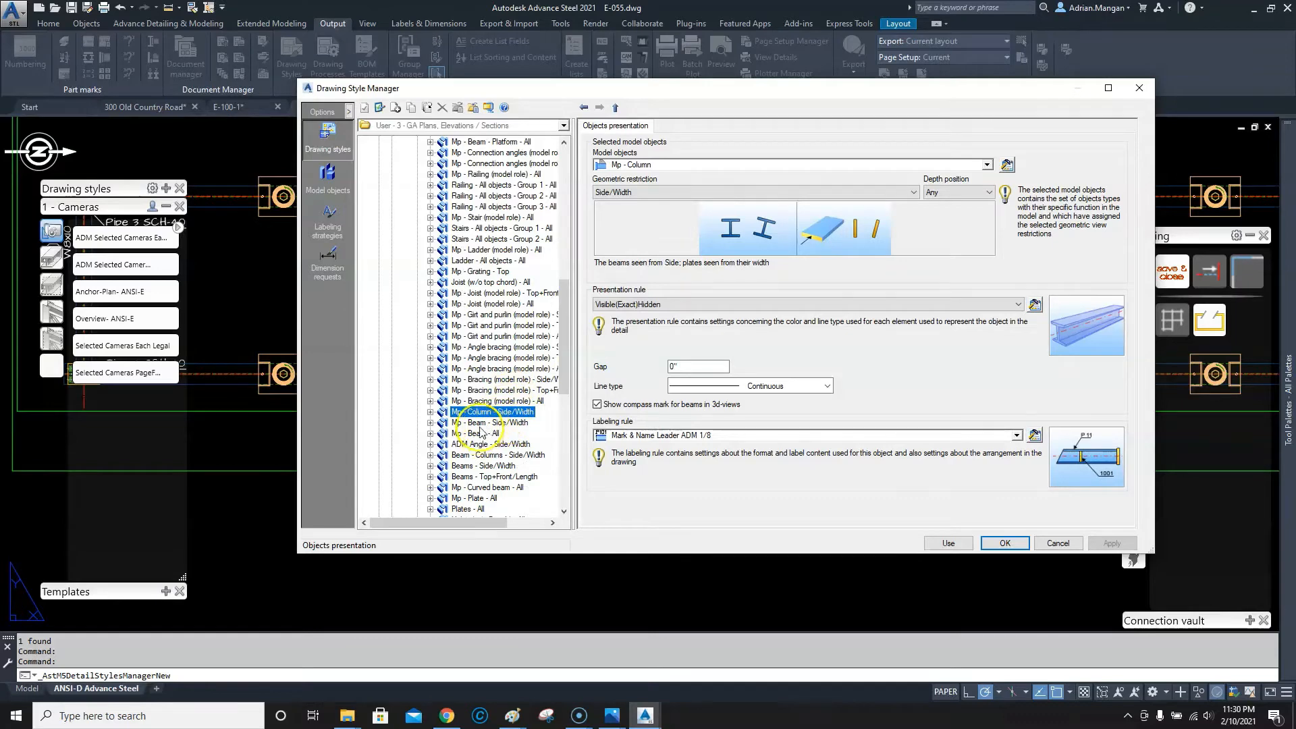
{"action": "scroll", "coordinate": [489, 425], "scroll_direction": "up", "scroll_amount": 7}
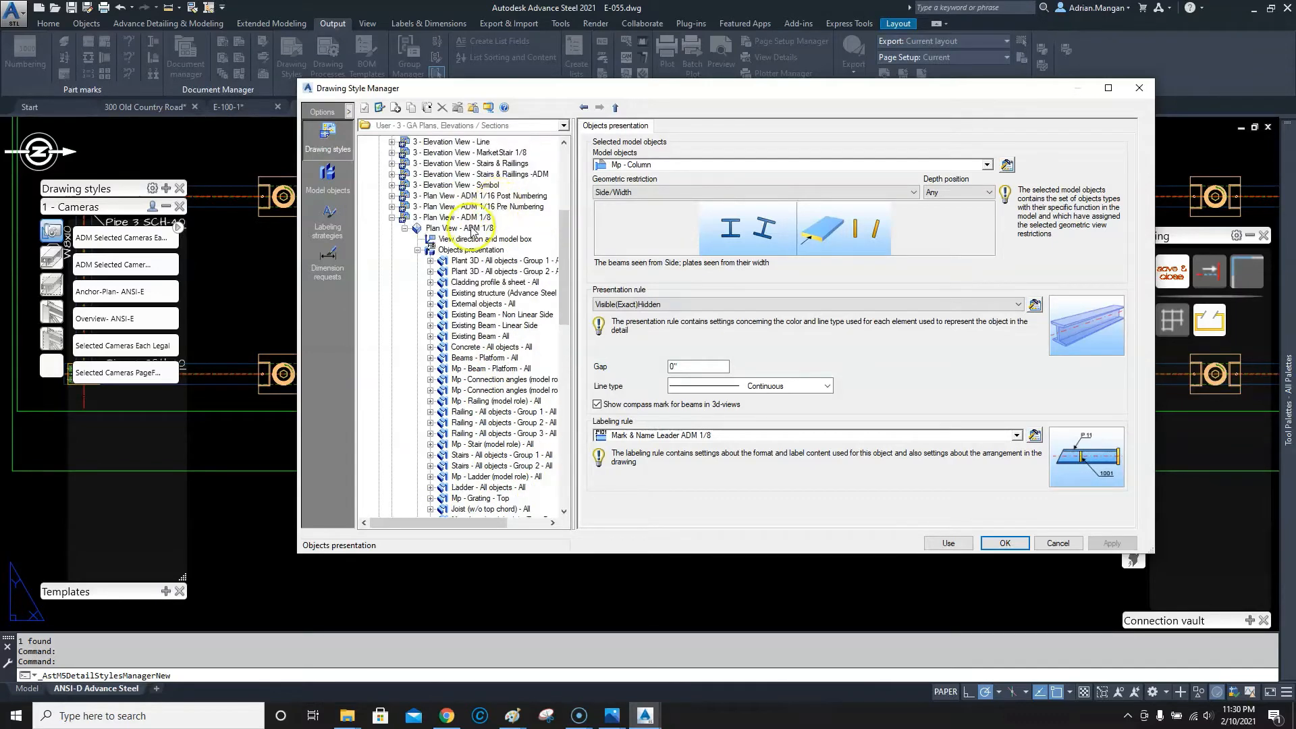
- Set the presentation of the Mp - Beam rule with All geometric restriction to VisibleHidden in the Plan View - ADM 1/8 style
{"action": "left_click", "coordinate": [467, 250]}
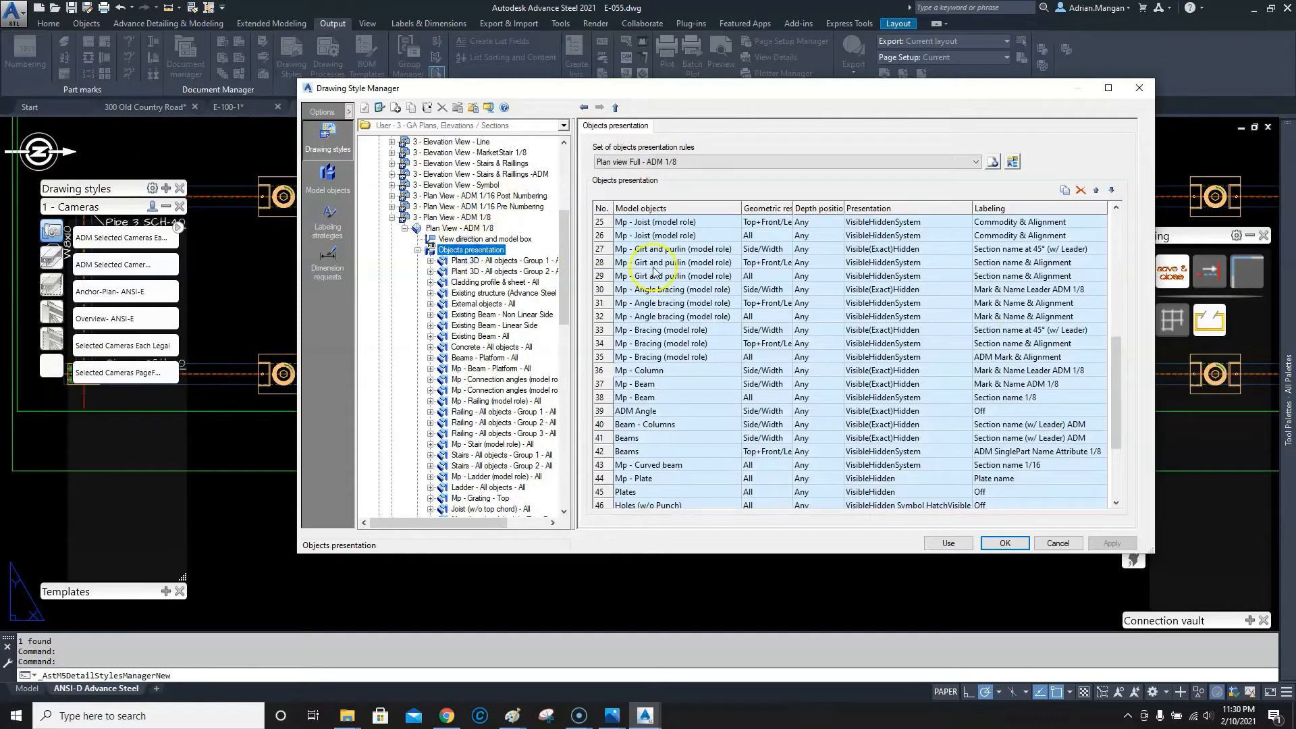
{"action": "scroll", "coordinate": [669, 310], "scroll_direction": "down", "scroll_amount": 4}
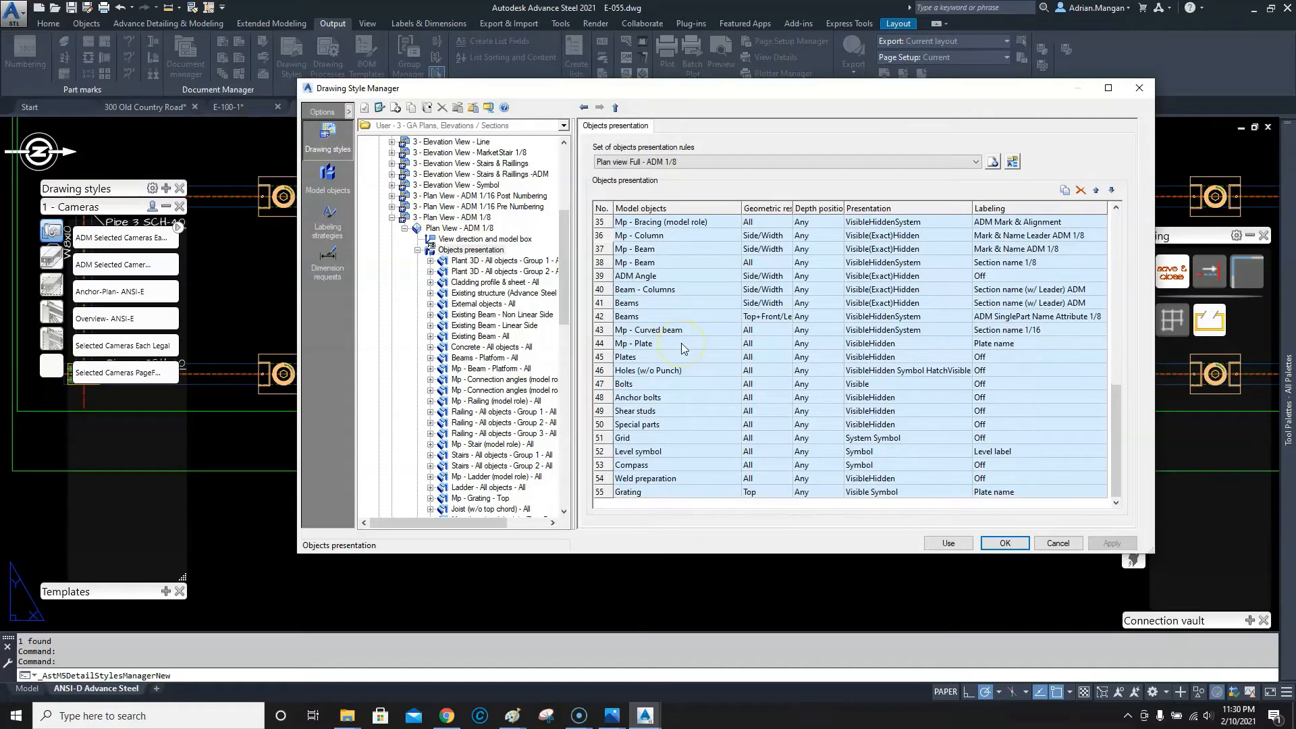
{"action": "scroll", "coordinate": [669, 331], "scroll_direction": "up", "scroll_amount": 2}
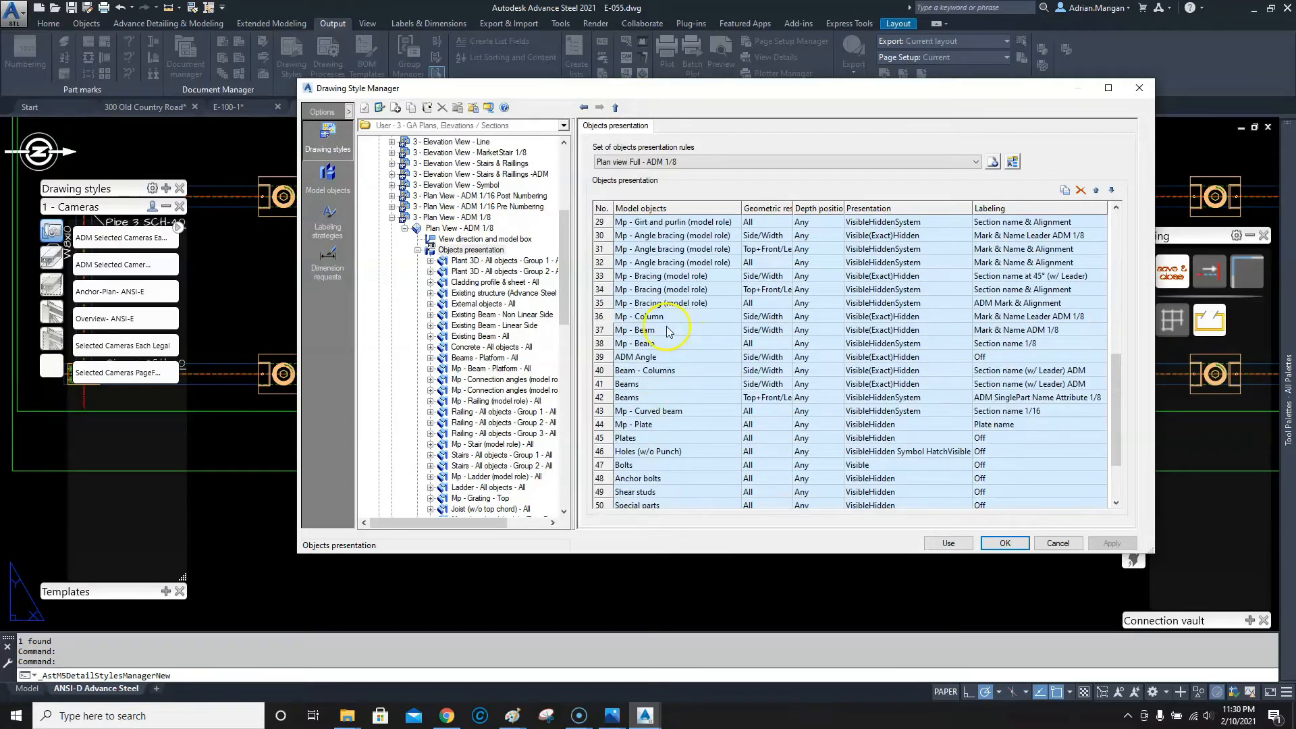
{"action": "left_click", "coordinate": [607, 345]}
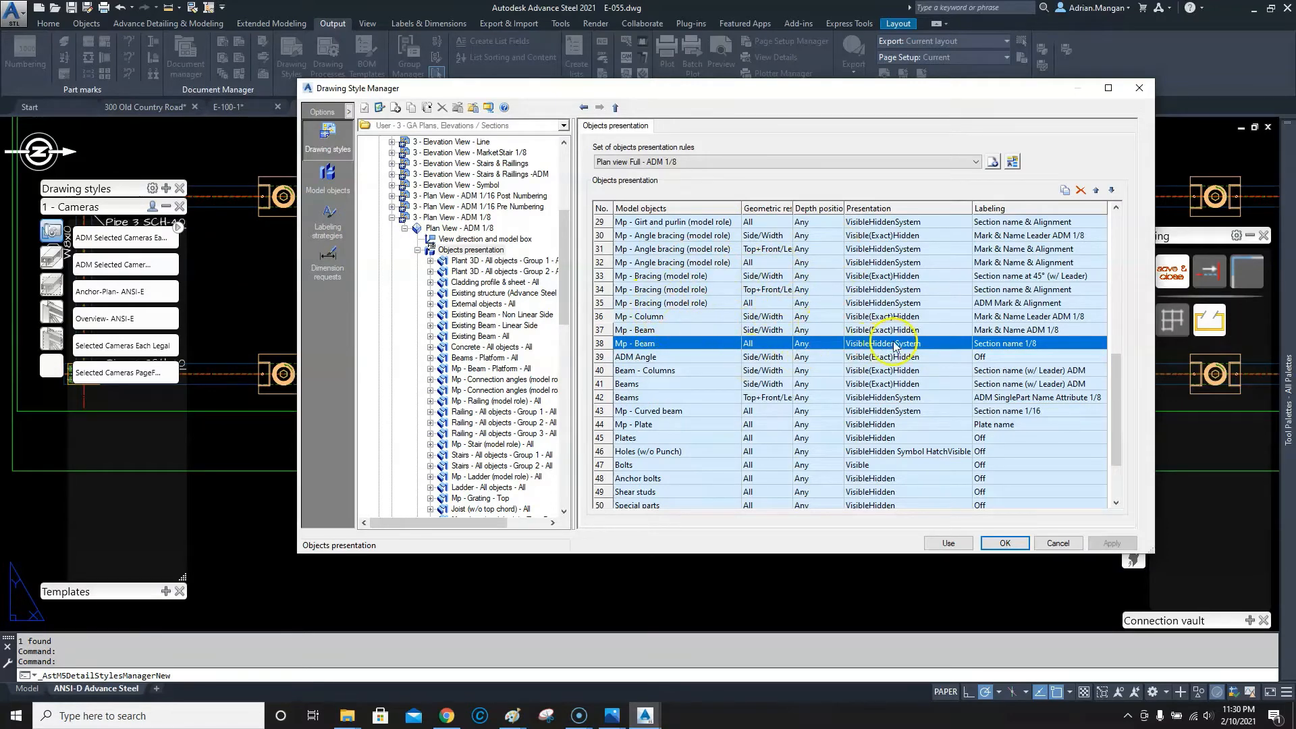
{"action": "left_click", "coordinate": [964, 345]}
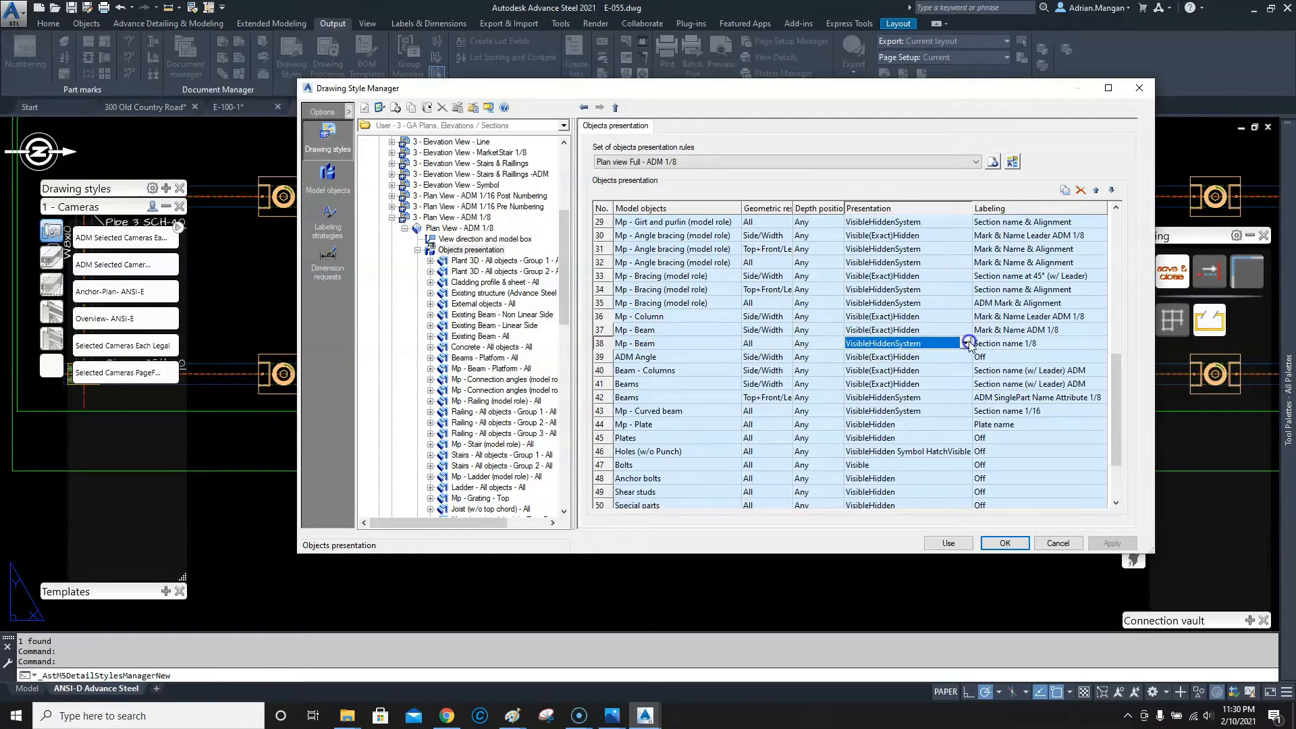
{"action": "left_click", "coordinate": [966, 344]}
{"action": "scroll", "coordinate": [919, 405], "scroll_direction": "up", "scroll_amount": 2}
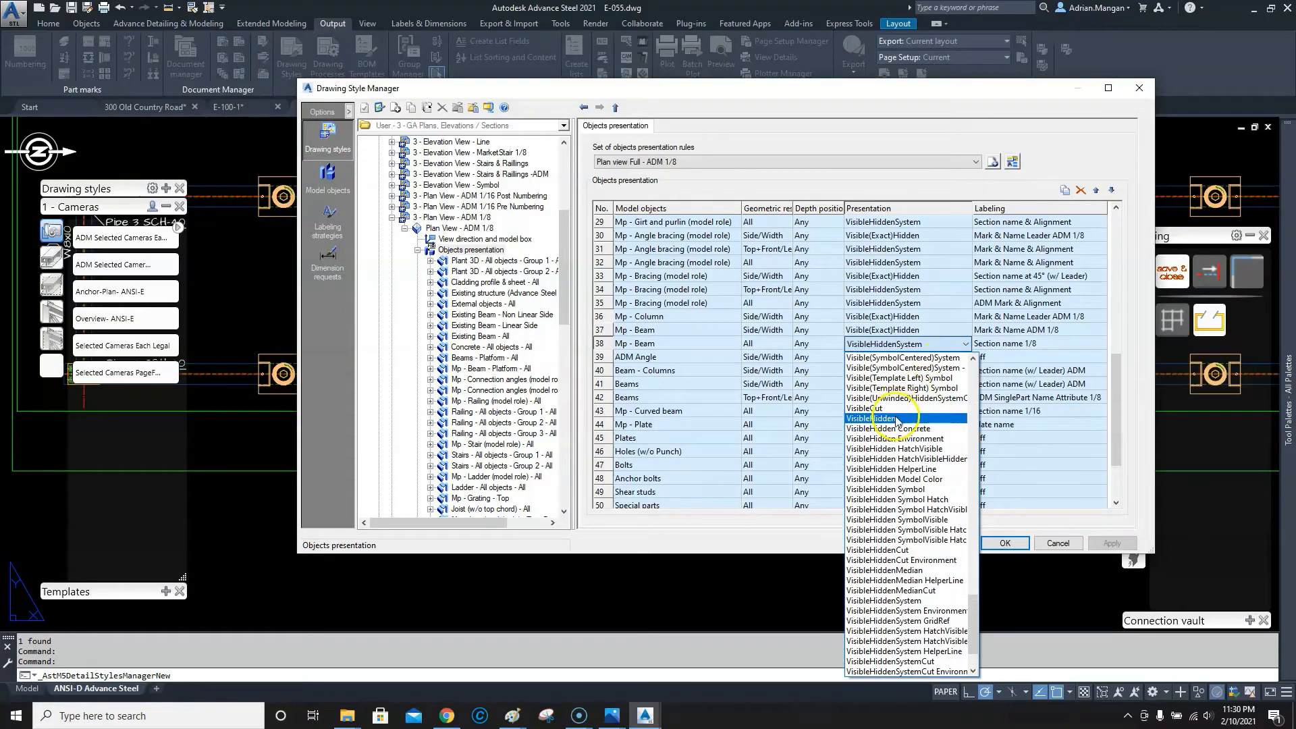
{"action": "left_click", "coordinate": [891, 419]}
{"action": "left_click", "coordinate": [803, 368]}
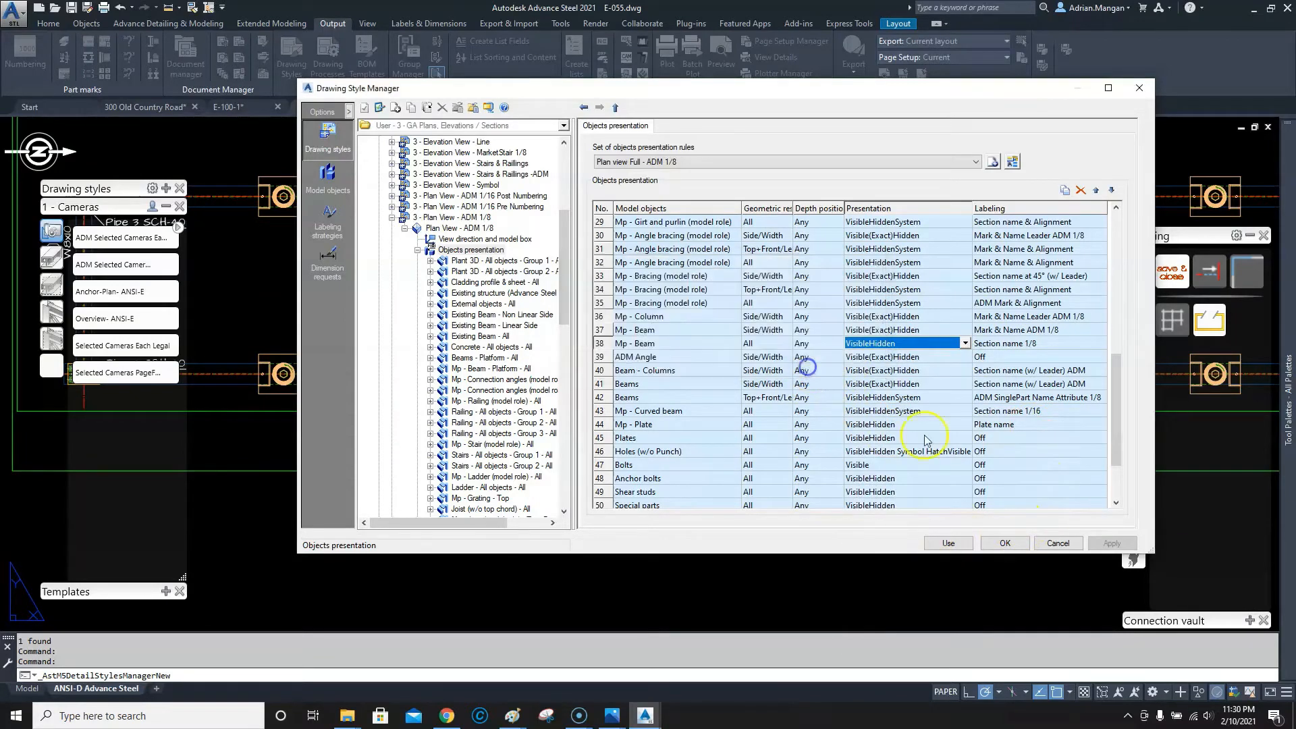
- Apply the edited drawing style to the plan view detail on the sheet and check the cross beams
{"action": "left_click", "coordinate": [947, 542]}
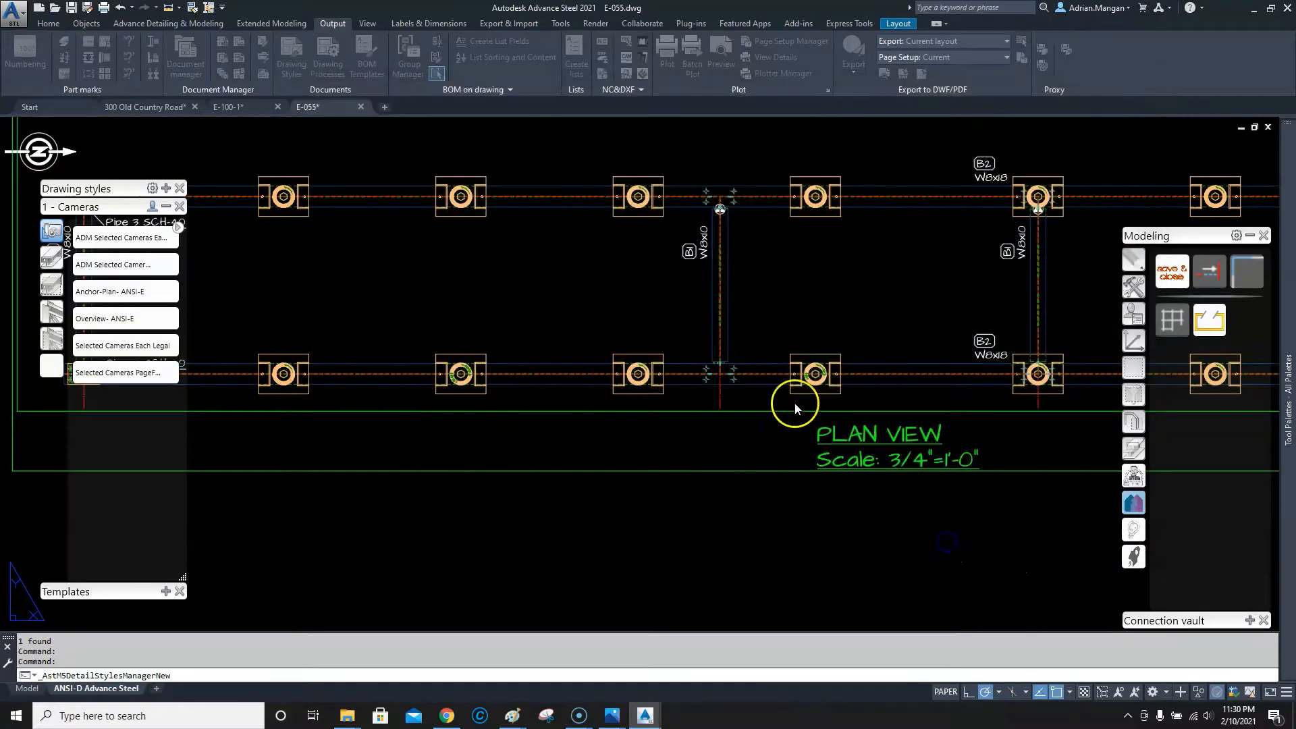
{"action": "left_click", "coordinate": [729, 342]}
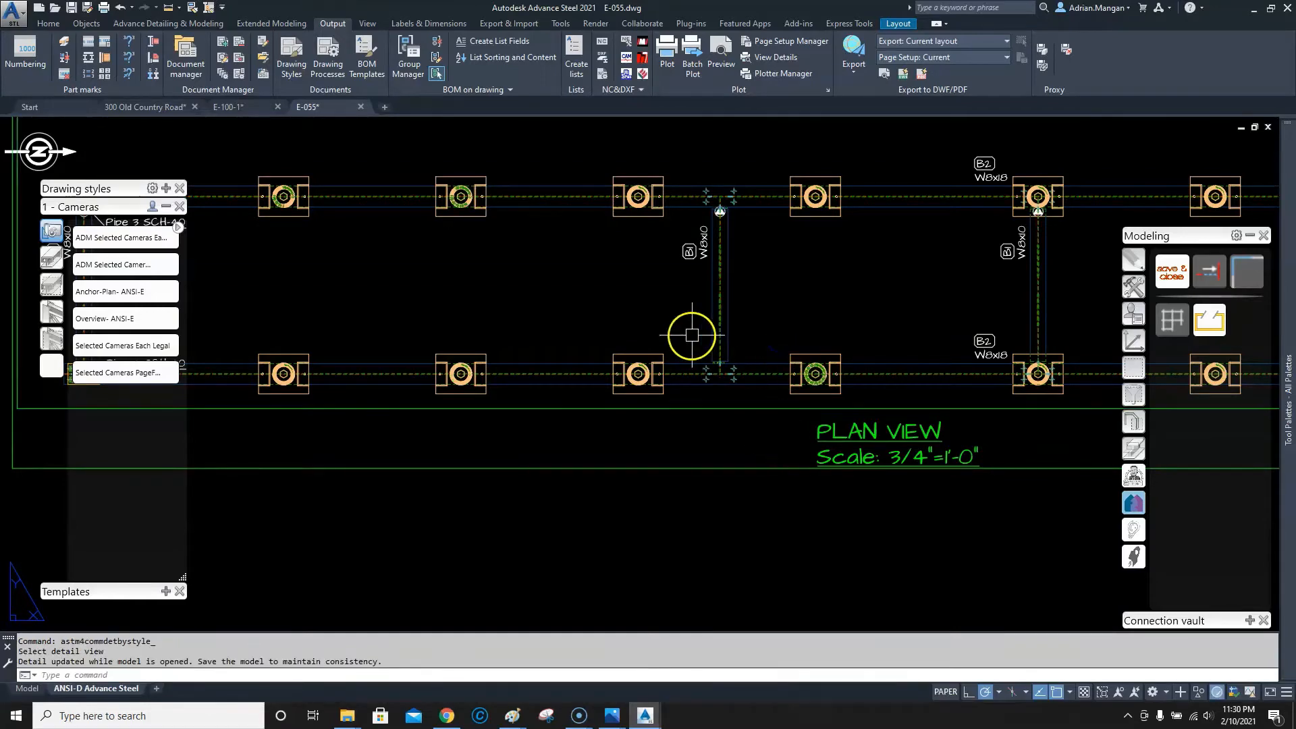
{"action": "scroll", "coordinate": [680, 336], "scroll_direction": "up", "scroll_amount": 8}
{"action": "scroll", "coordinate": [681, 335], "scroll_direction": "down", "scroll_amount": 5}
{"action": "scroll", "coordinate": [738, 290], "scroll_direction": "up", "scroll_amount": 5}
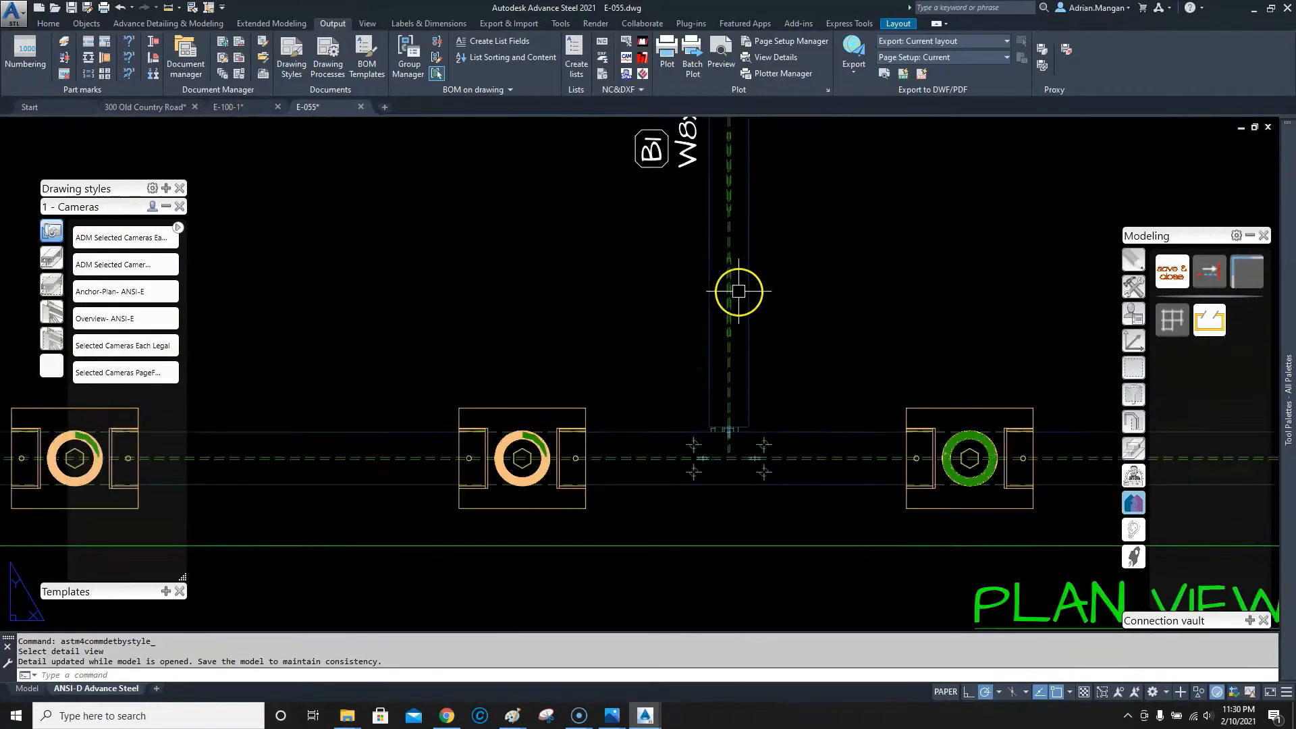
{"action": "scroll", "coordinate": [738, 289], "scroll_direction": "down", "scroll_amount": 7}
{"action": "scroll", "coordinate": [614, 309], "scroll_direction": "down", "scroll_amount": 3}
{"action": "scroll", "coordinate": [651, 309], "scroll_direction": "up", "scroll_amount": 1}
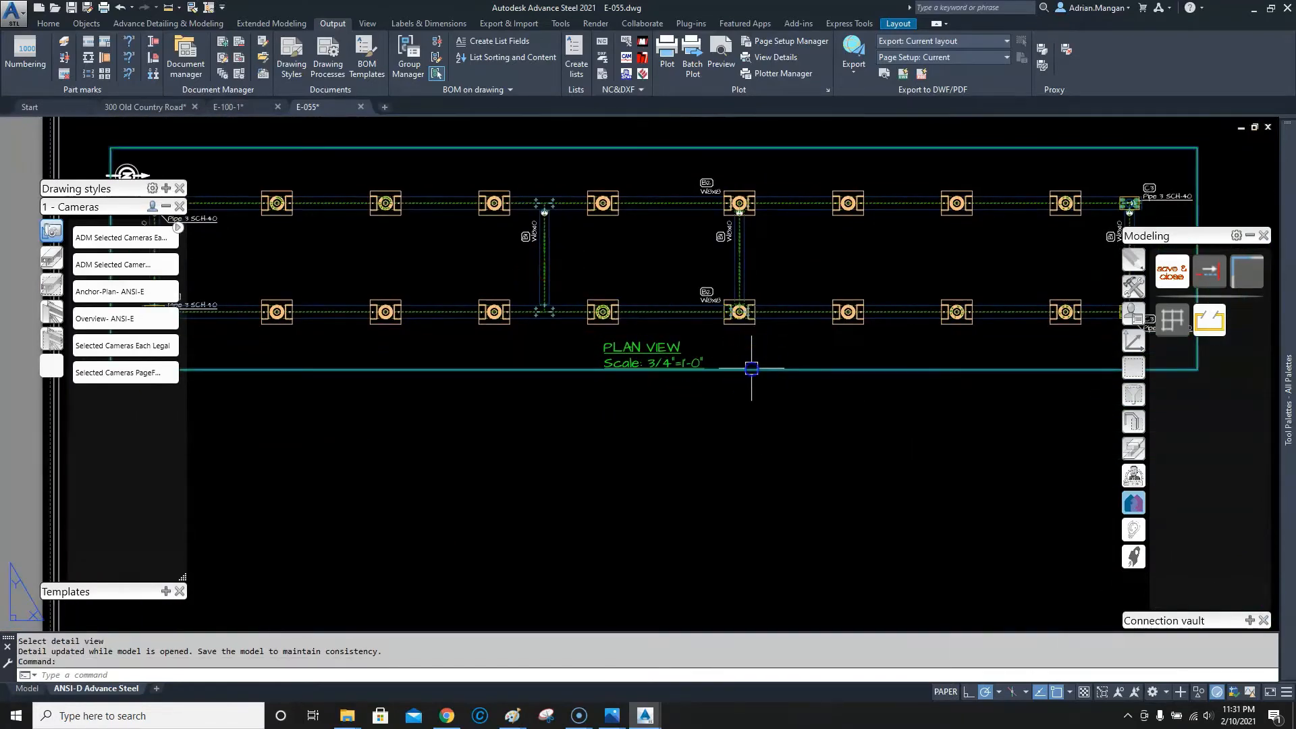
- Review the whole E-055 sheet, then switch to the 300 Old Country Road model
{"action": "scroll", "coordinate": [746, 362], "scroll_direction": "down", "scroll_amount": 5}
{"action": "middle_click_drag", "start_coordinate": [747, 362], "coordinate": [724, 309]}
{"action": "double_click", "coordinate": [731, 325]}
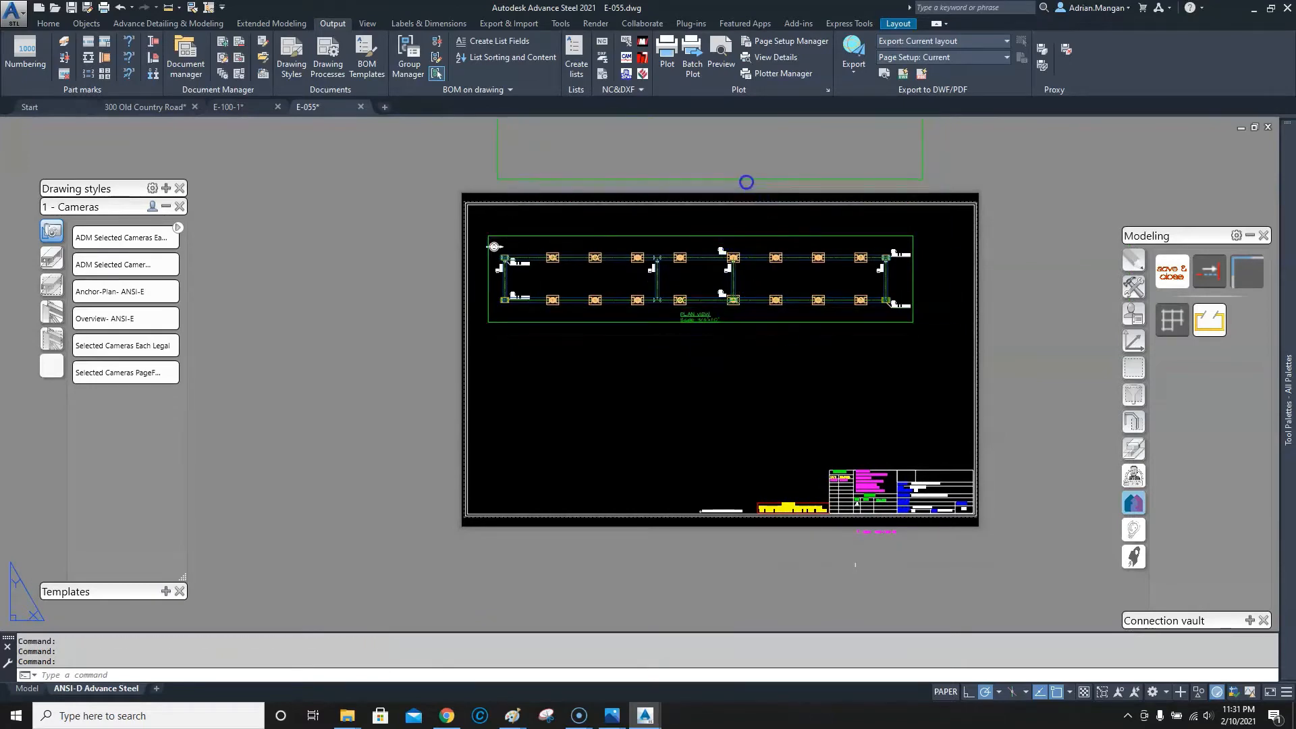
{"action": "left_click", "coordinate": [130, 104]}
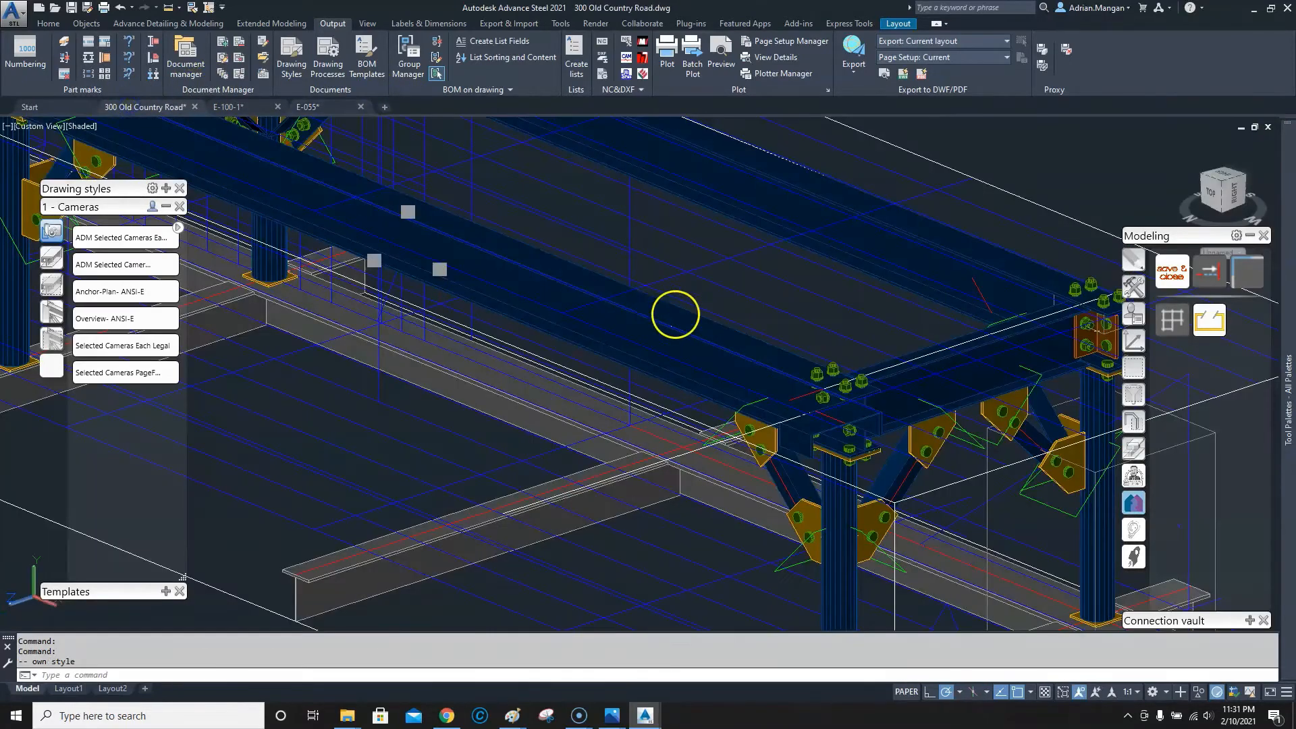
- Run the page-format process for the selected camera, using the existing drawing E-055.dwg as the destination file
{"action": "middle_click_drag", "start_coordinate": [921, 309], "coordinate": [451, 245]}
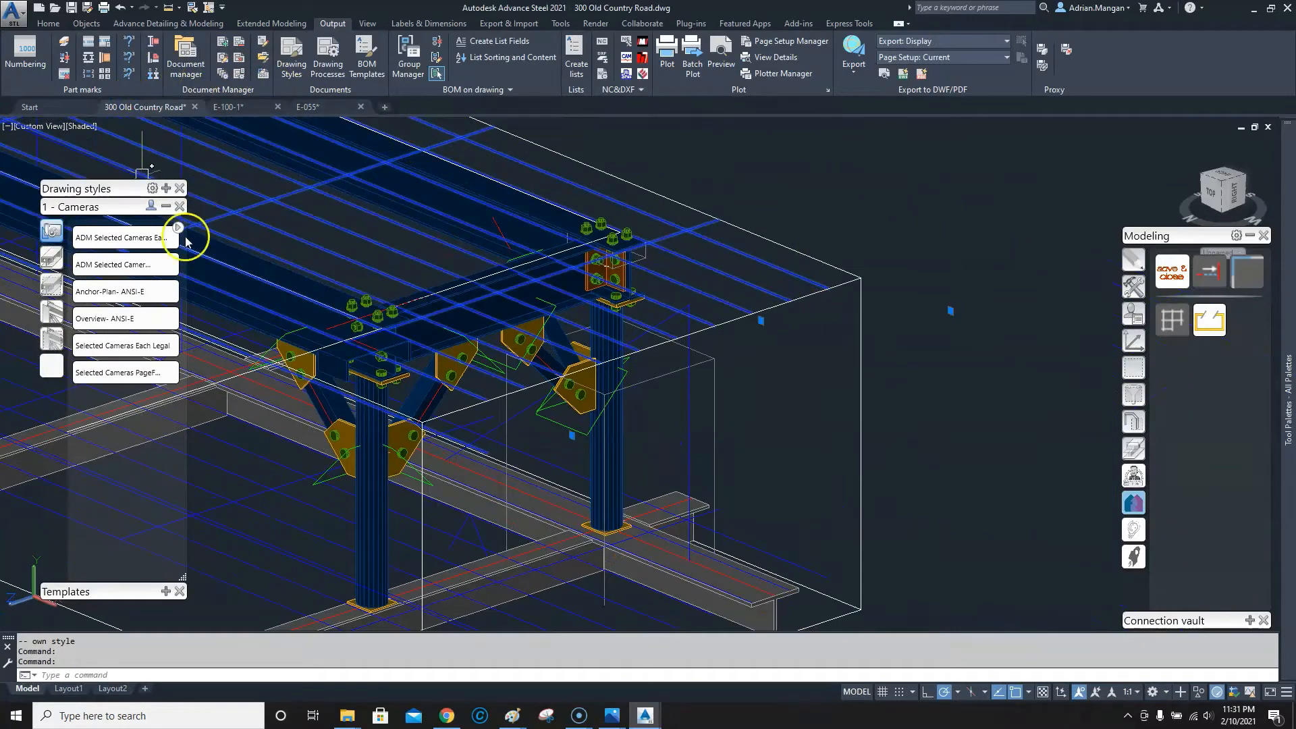
{"action": "left_click", "coordinate": [127, 370]}
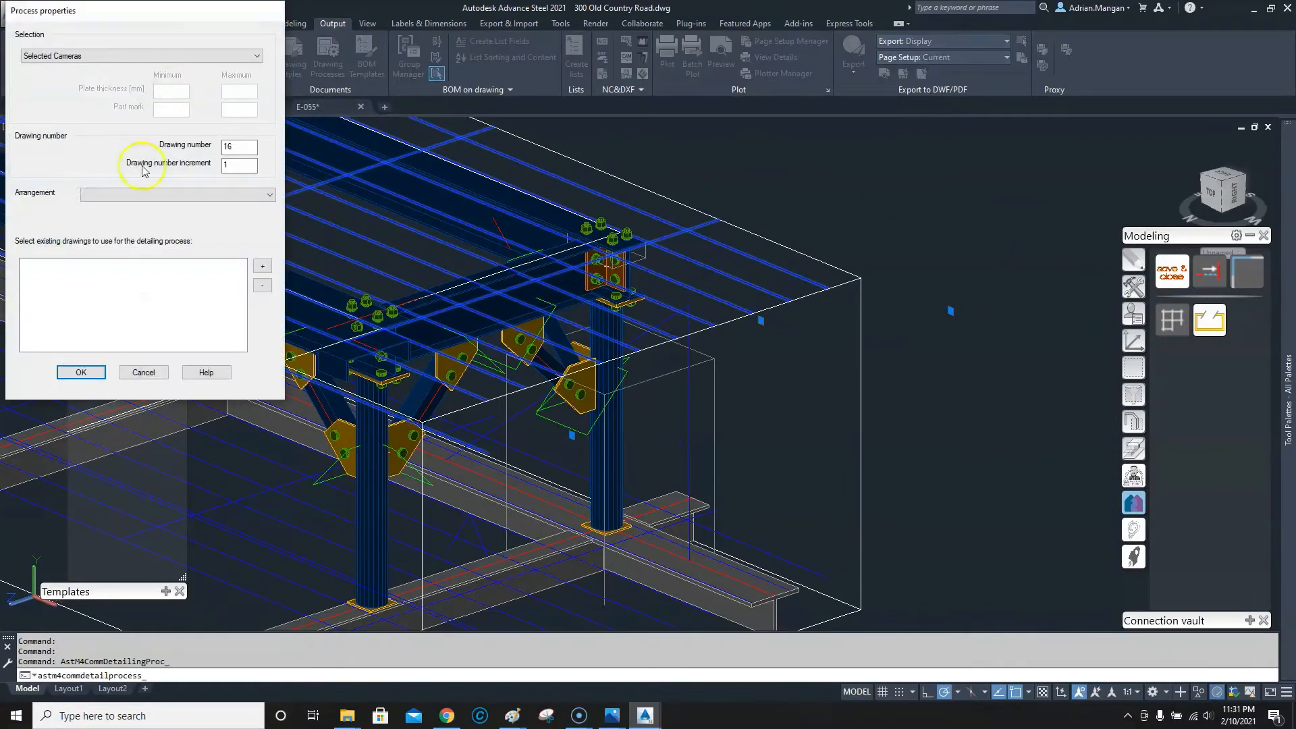
{"action": "left_click", "coordinate": [262, 266]}
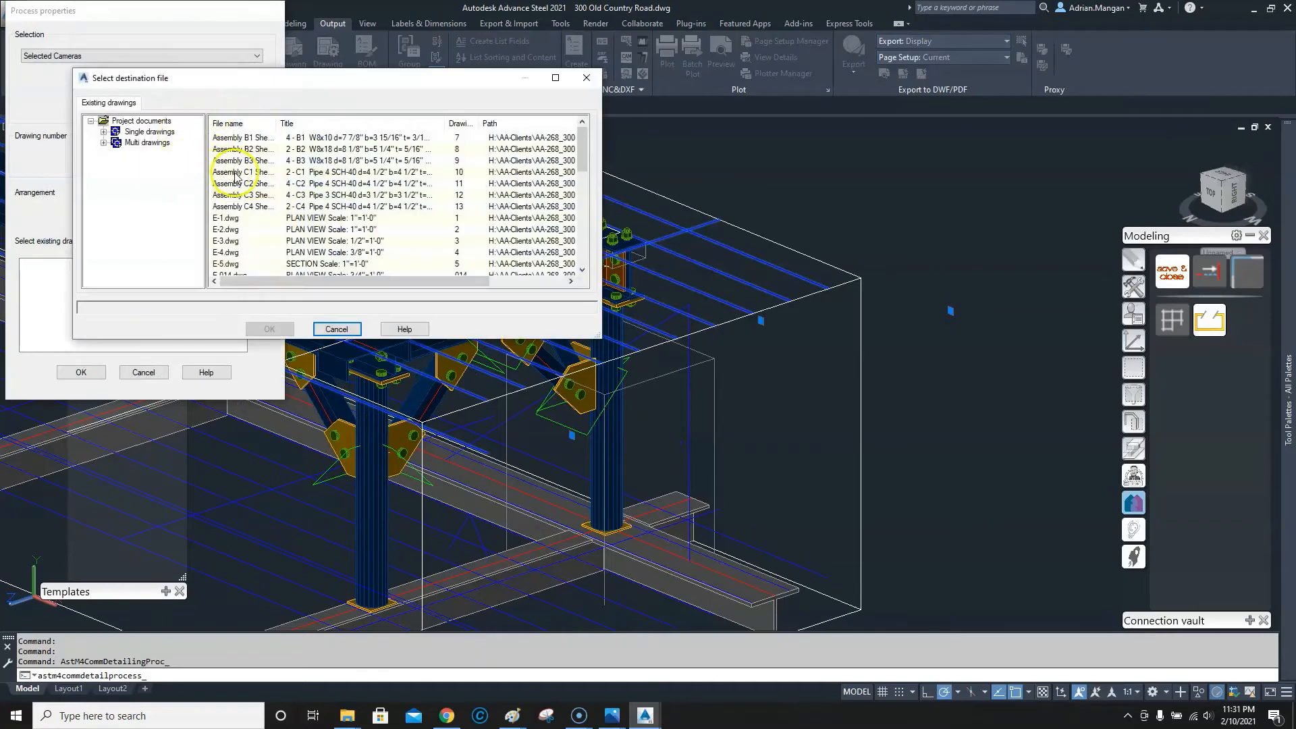
{"action": "scroll", "coordinate": [245, 131], "scroll_direction": "down", "scroll_amount": 4}
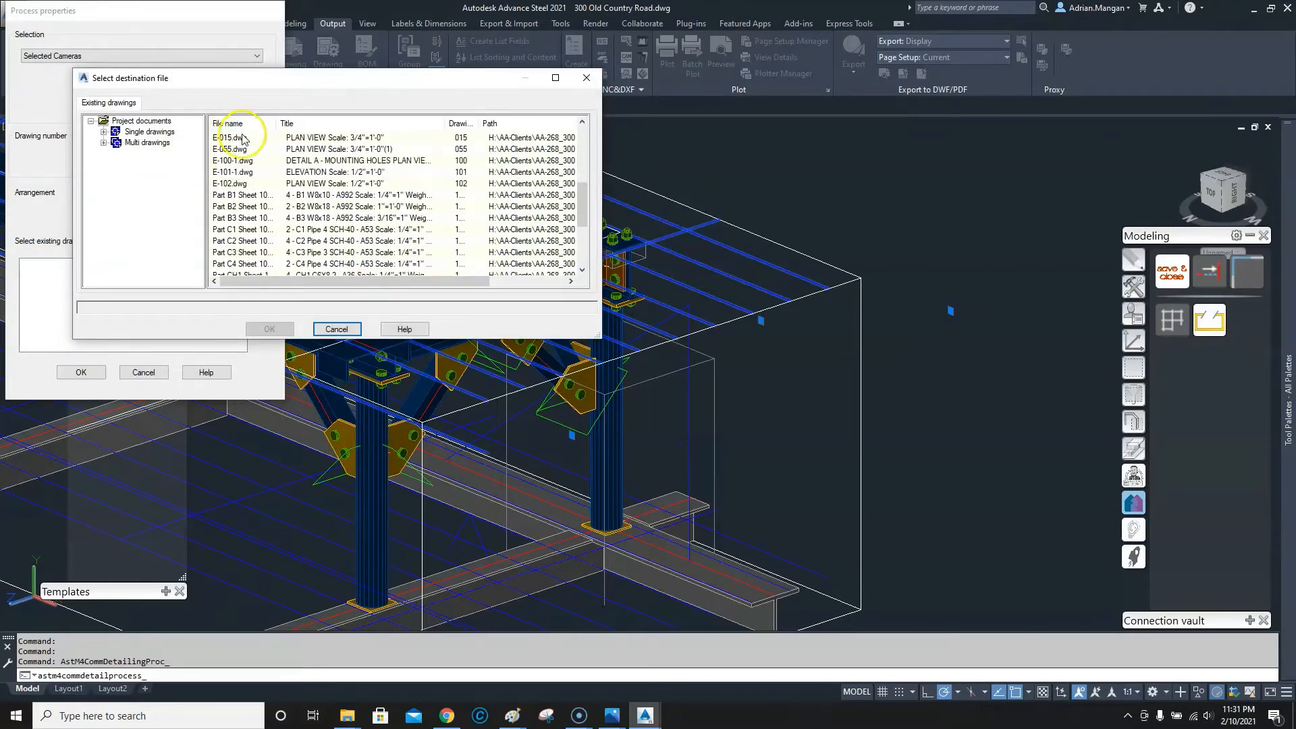
{"action": "left_click", "coordinate": [242, 148]}
{"action": "left_click", "coordinate": [267, 330]}
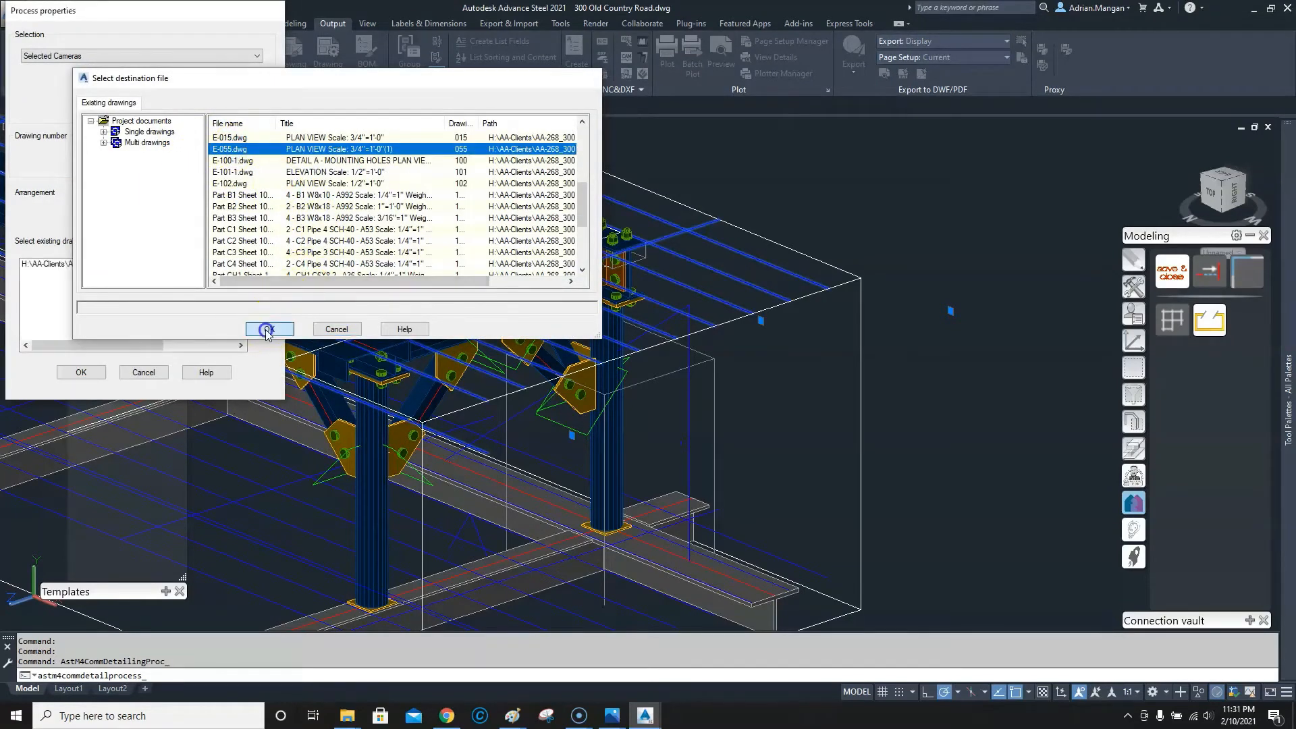
{"action": "left_click", "coordinate": [75, 373]}
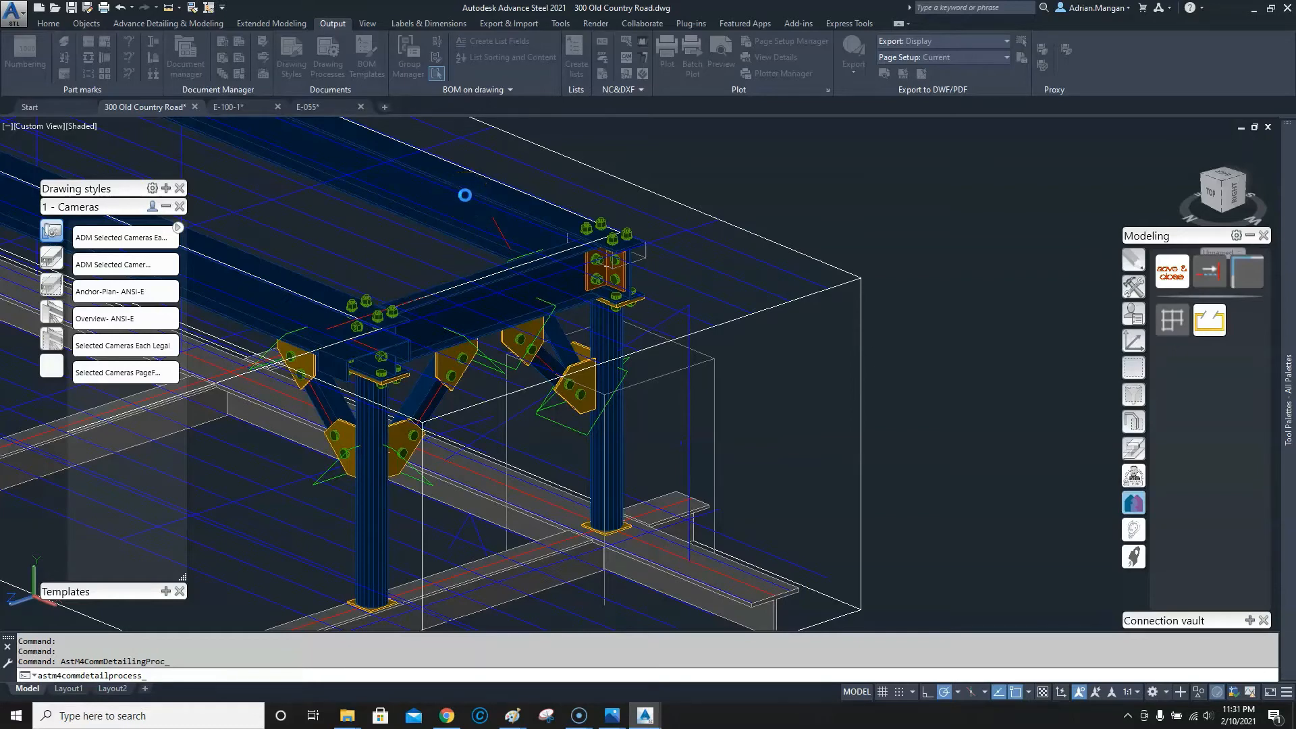
- Switch to the E-055 sheet and examine the beams, connections and labels across the regenerated plan view
{"action": "left_click", "coordinate": [329, 106]}
{"action": "scroll", "coordinate": [486, 220], "scroll_direction": "up", "scroll_amount": 6}
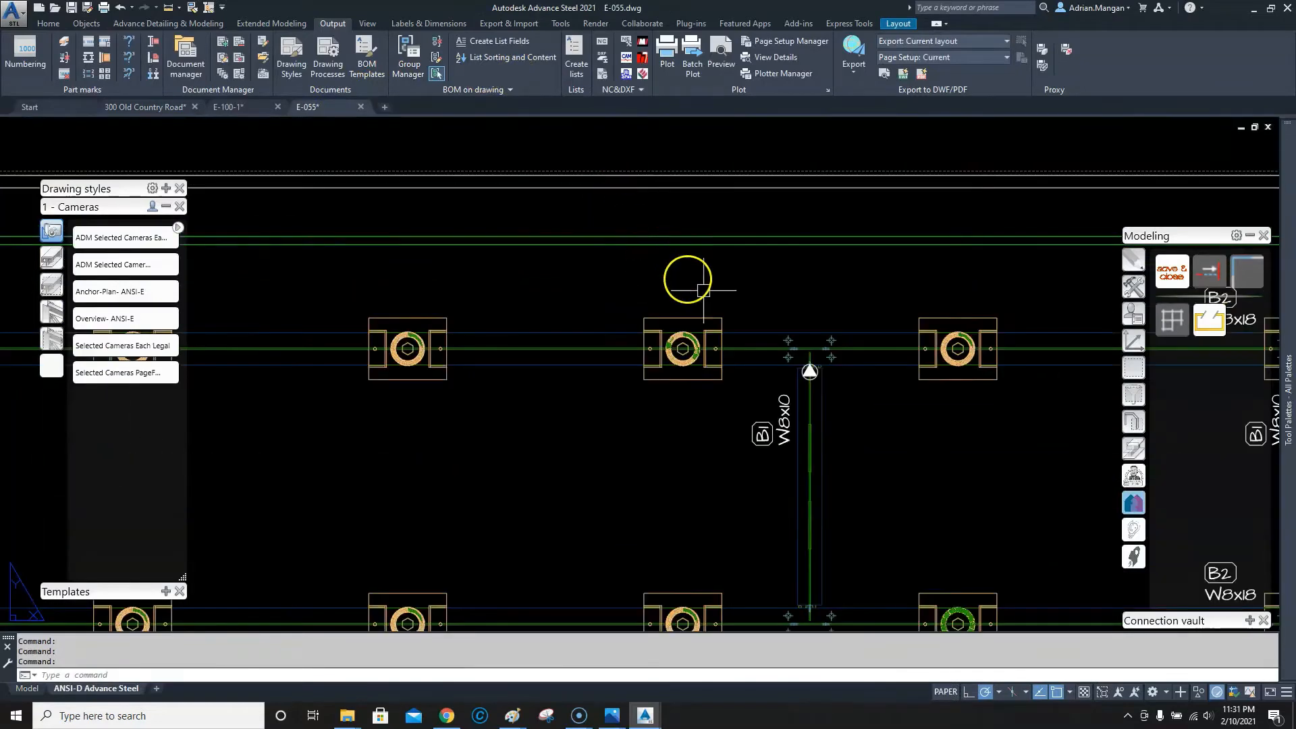
{"action": "scroll", "coordinate": [702, 291], "scroll_direction": "up", "scroll_amount": 3}
{"action": "scroll", "coordinate": [767, 333], "scroll_direction": "down", "scroll_amount": 8}
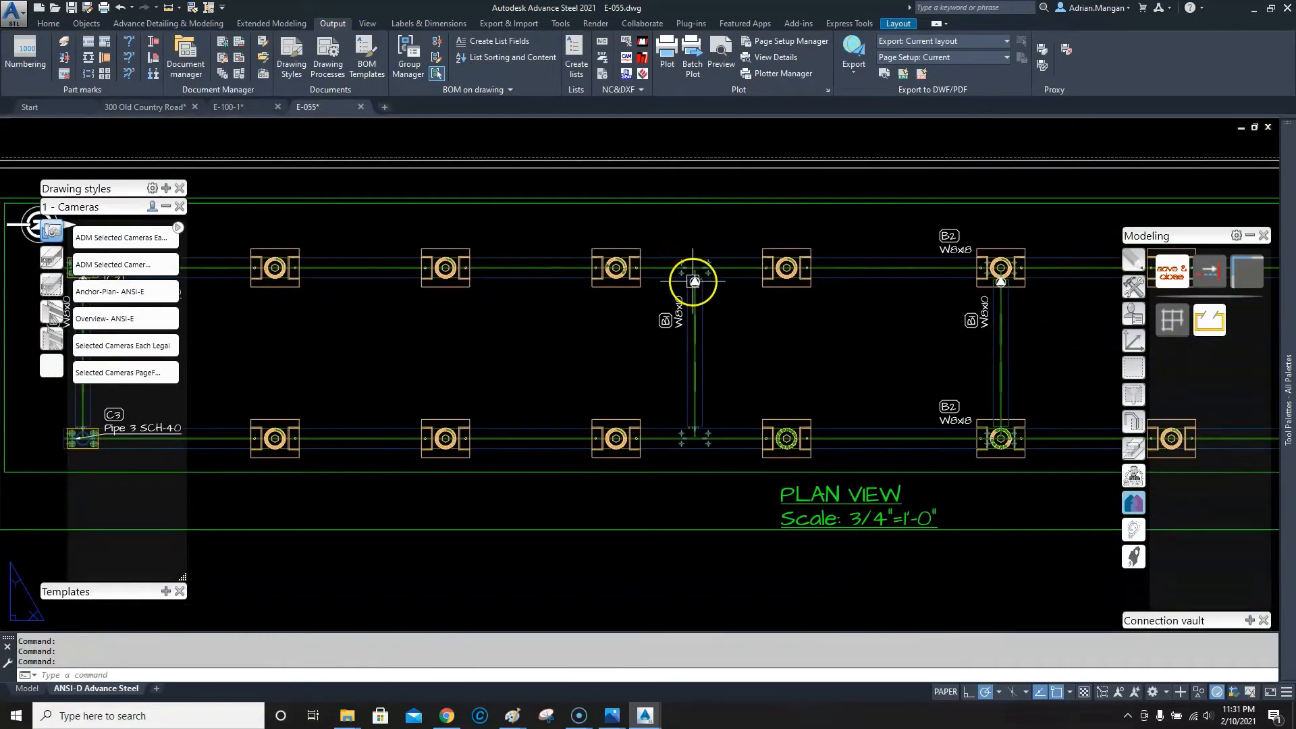
{"action": "scroll", "coordinate": [694, 347], "scroll_direction": "up", "scroll_amount": 5}
{"action": "scroll", "coordinate": [659, 319], "scroll_direction": "down", "scroll_amount": 6}
{"action": "scroll", "coordinate": [640, 318], "scroll_direction": "up", "scroll_amount": 1}
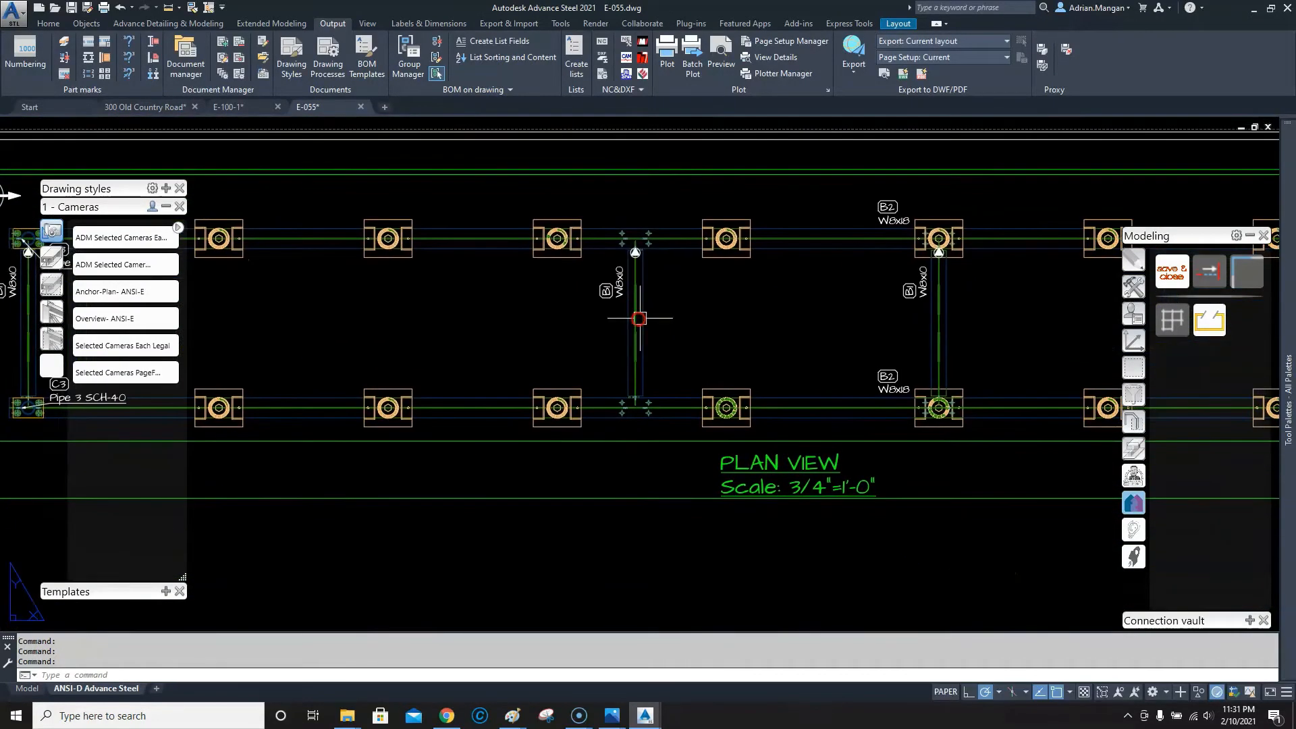
{"action": "scroll", "coordinate": [639, 318], "scroll_direction": "down", "scroll_amount": 4}
{"action": "scroll", "coordinate": [455, 311], "scroll_direction": "up", "scroll_amount": 6}
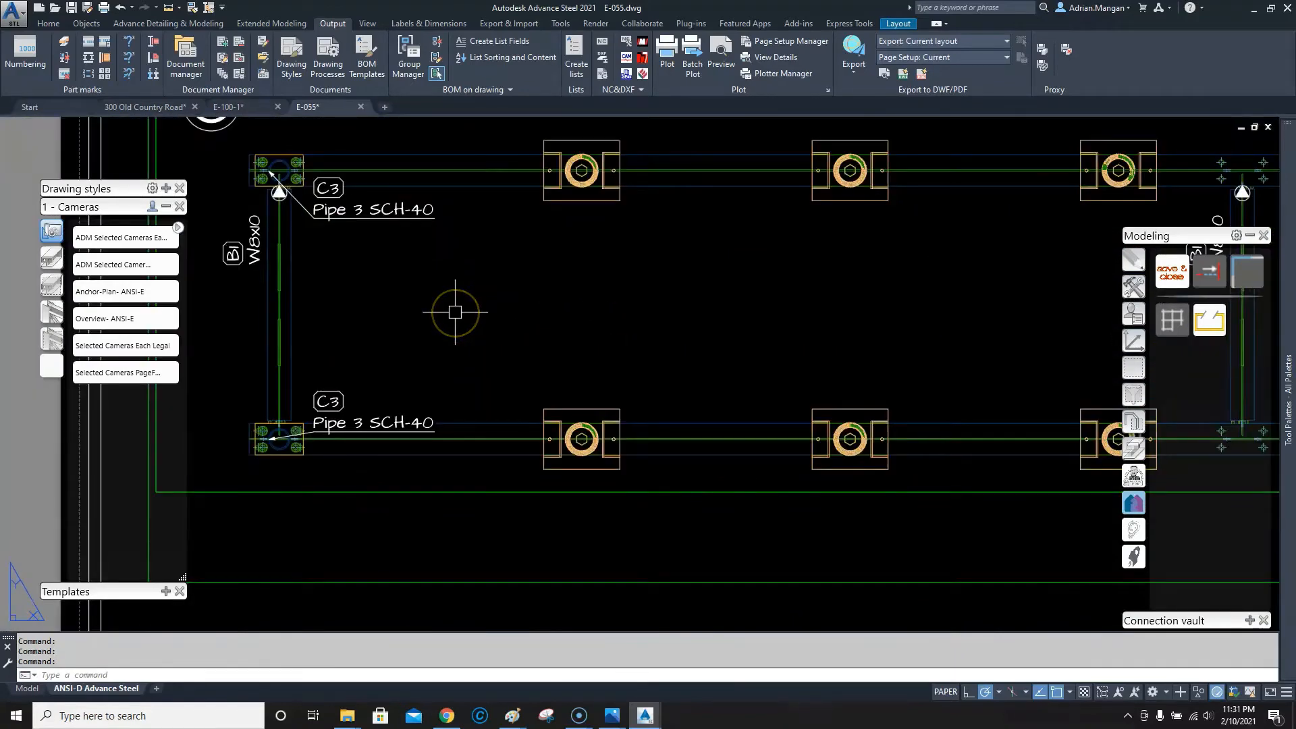
{"action": "scroll", "coordinate": [457, 252], "scroll_direction": "down", "scroll_amount": 4}
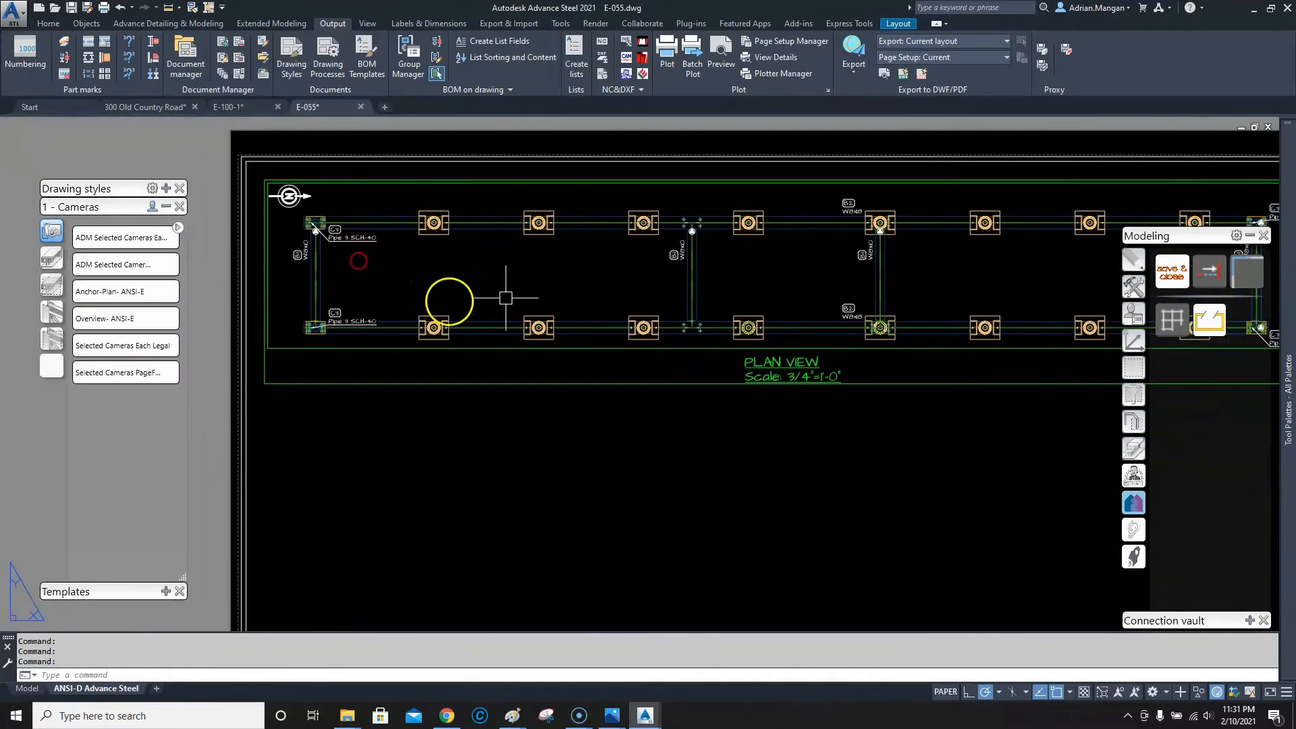
{"action": "scroll", "coordinate": [572, 226], "scroll_direction": "up", "scroll_amount": 4}
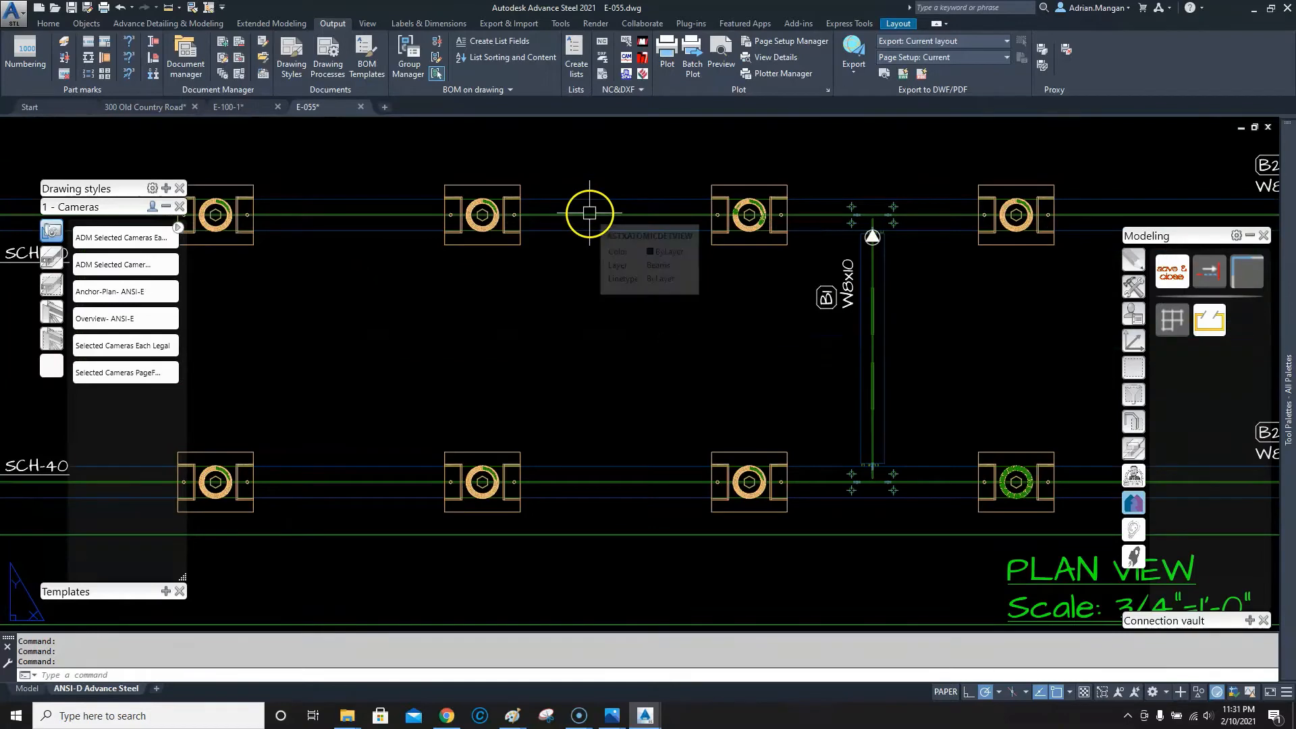
{"action": "scroll", "coordinate": [589, 214], "scroll_direction": "down", "scroll_amount": 4}
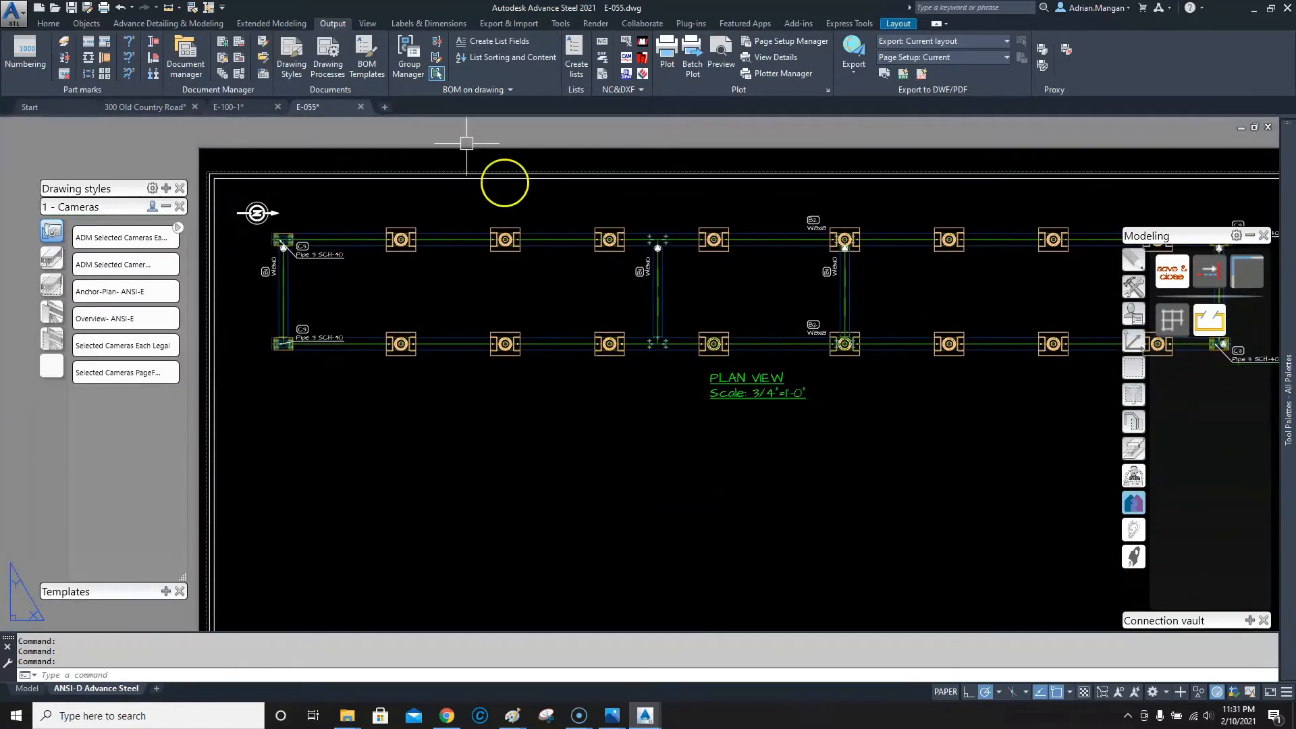
- Try setting the presentation of the Mp - Beam rule with All geometric restriction to Visible in the Plan view Full - ADM 1/8 set
{"action": "left_click", "coordinate": [230, 70]}
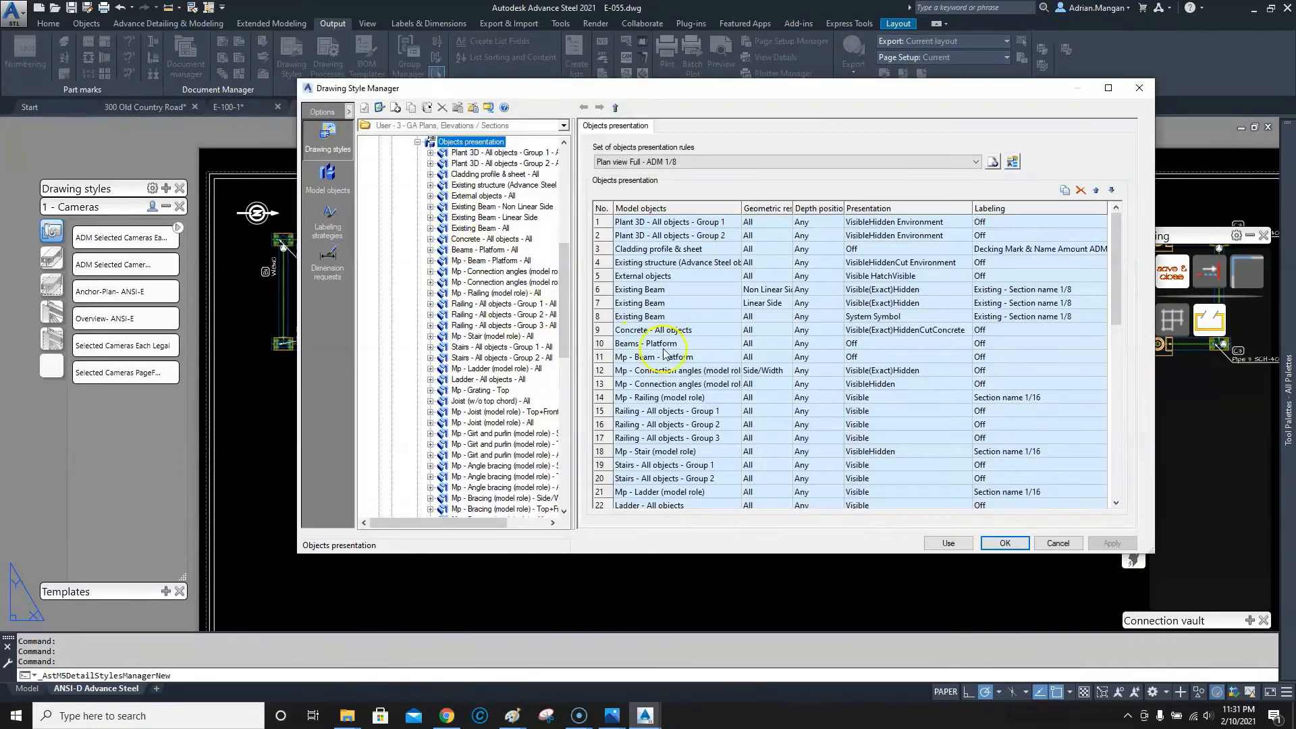
{"action": "scroll", "coordinate": [664, 352], "scroll_direction": "down", "scroll_amount": 10}
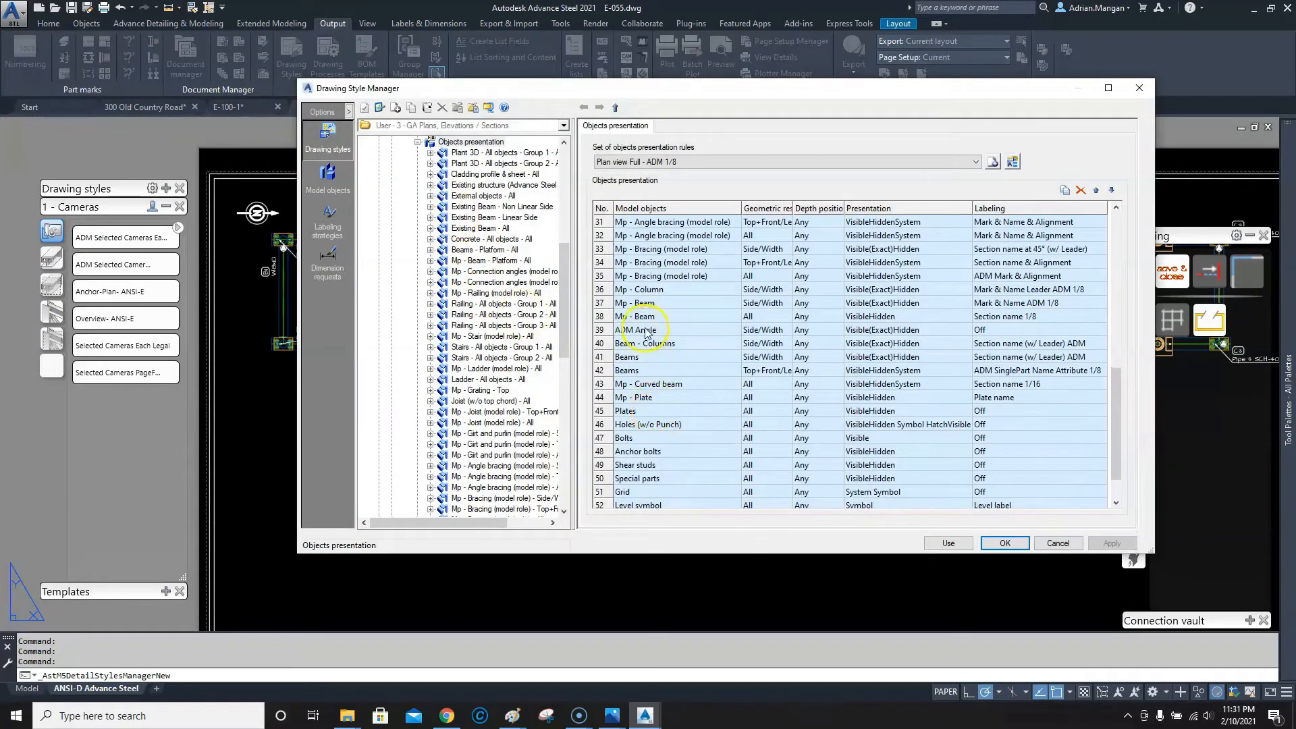
{"action": "left_click", "coordinate": [610, 316]}
{"action": "left_click", "coordinate": [966, 316]}
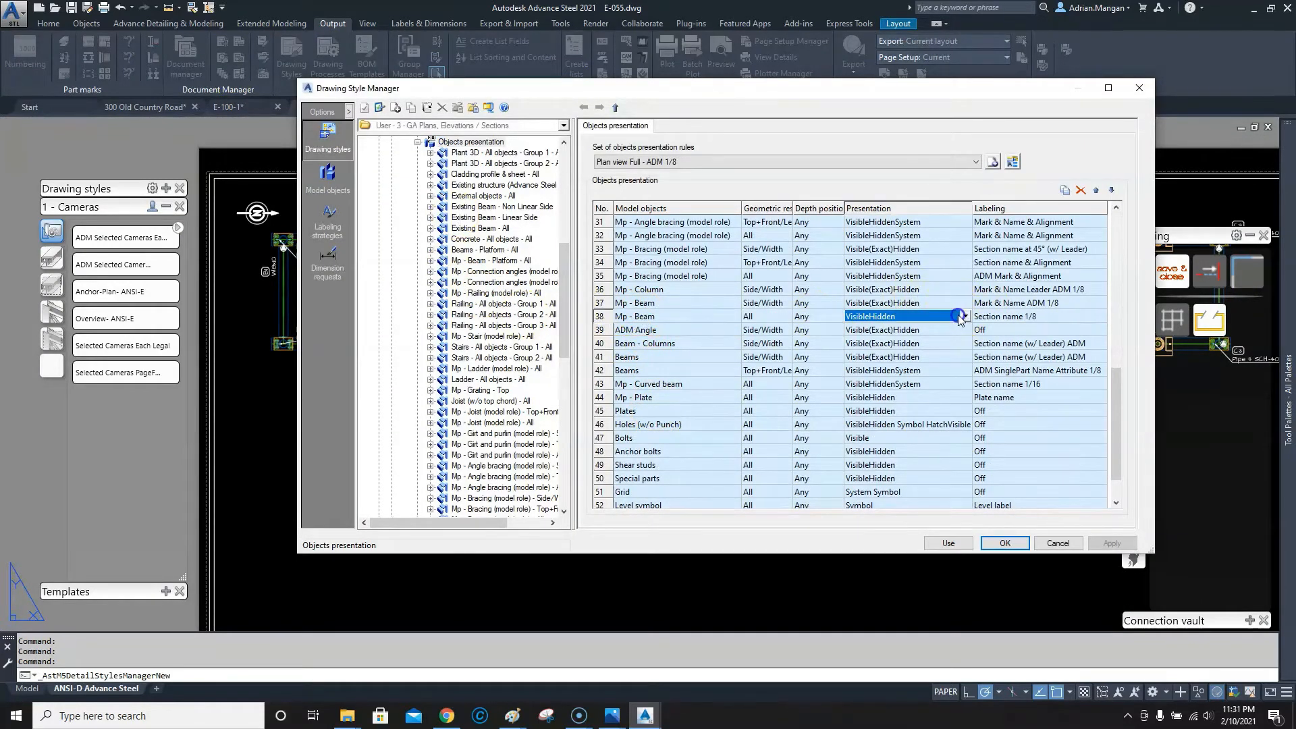
{"action": "left_click", "coordinate": [966, 317]}
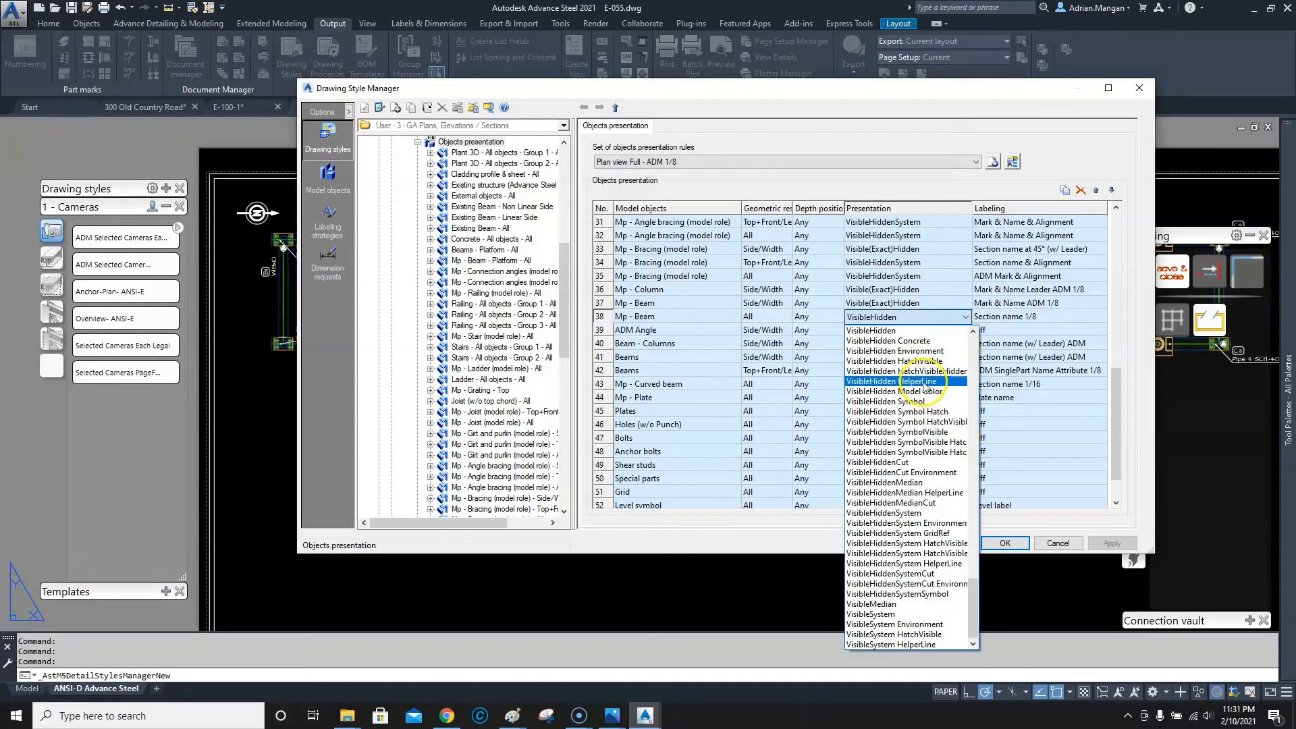
{"action": "scroll", "coordinate": [925, 387], "scroll_direction": "up", "scroll_amount": 6}
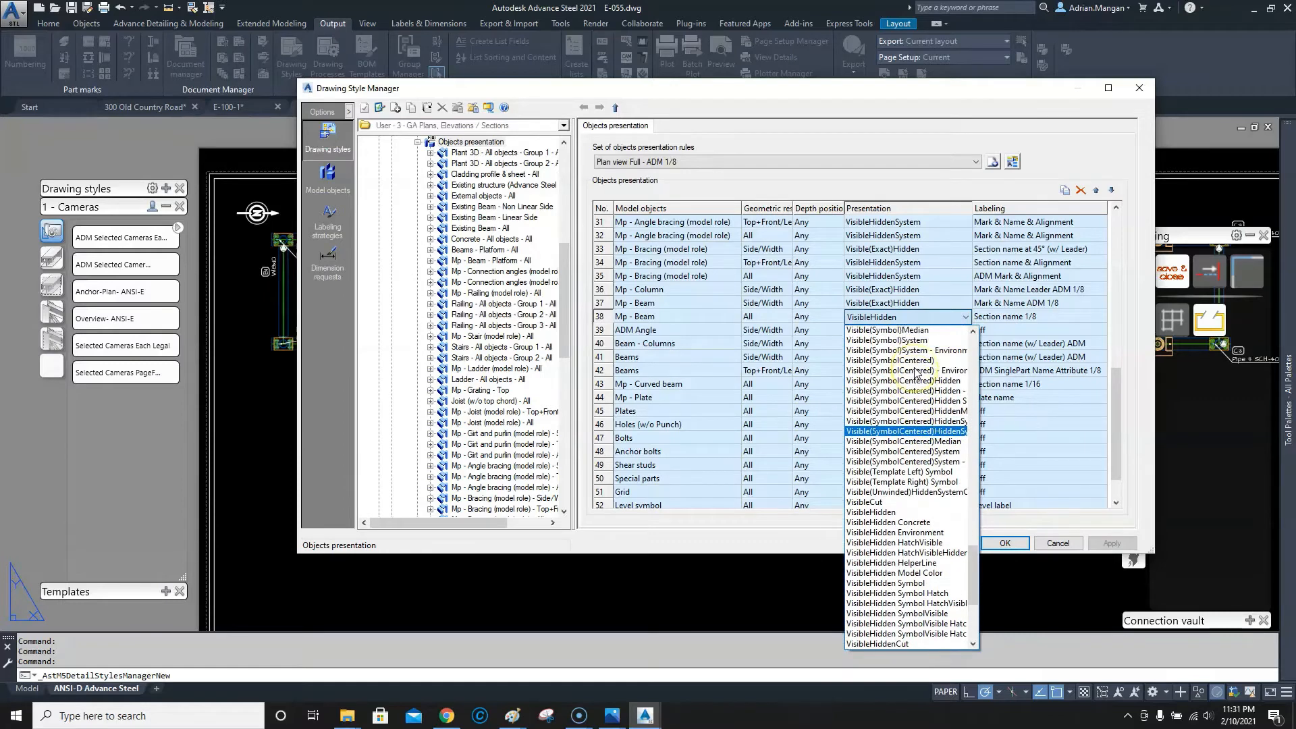
{"action": "scroll", "coordinate": [917, 374], "scroll_direction": "up", "scroll_amount": 5}
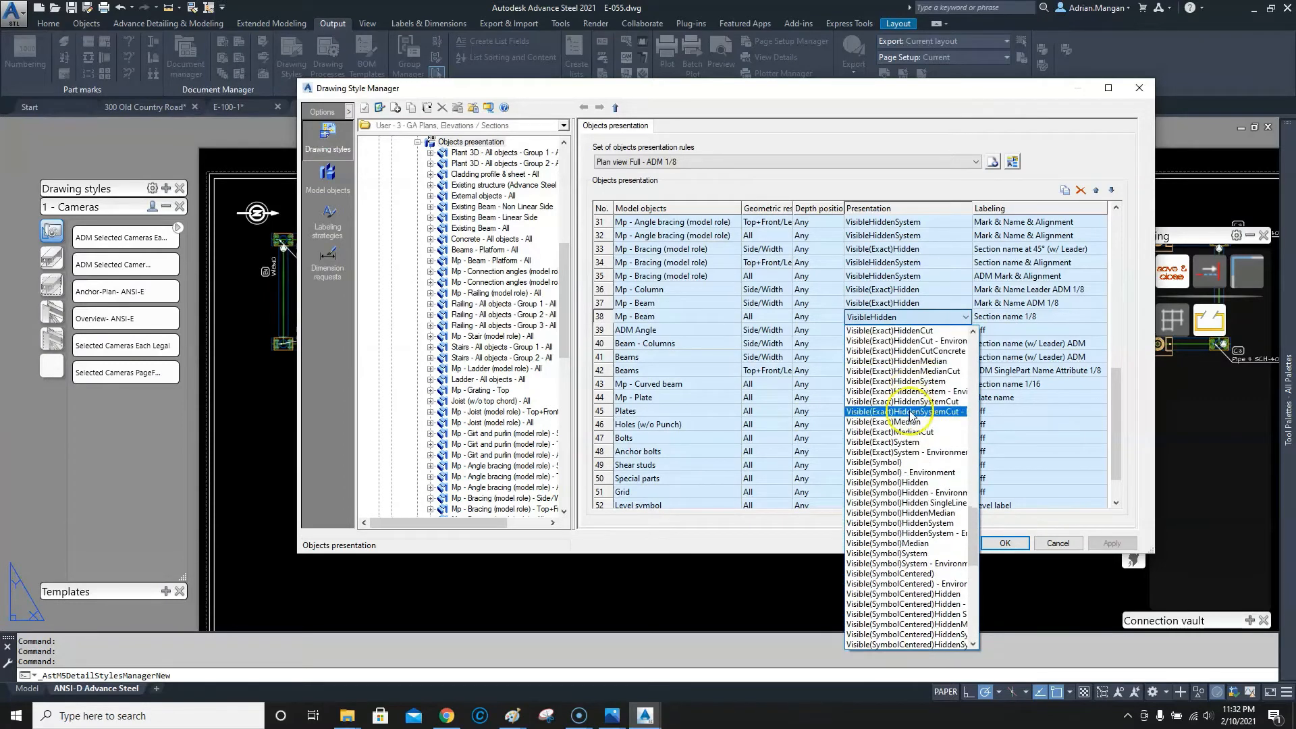
{"action": "scroll", "coordinate": [908, 432], "scroll_direction": "up", "scroll_amount": 10}
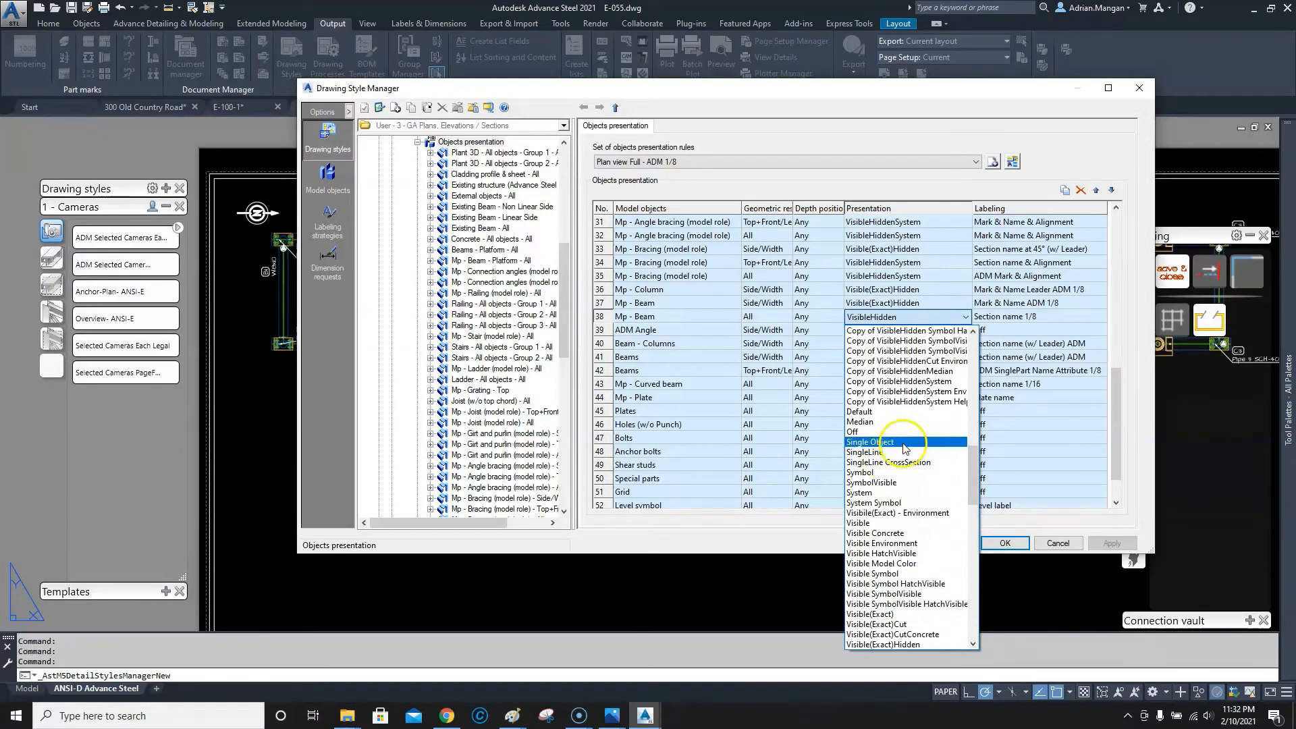
{"action": "left_click", "coordinate": [878, 523]}
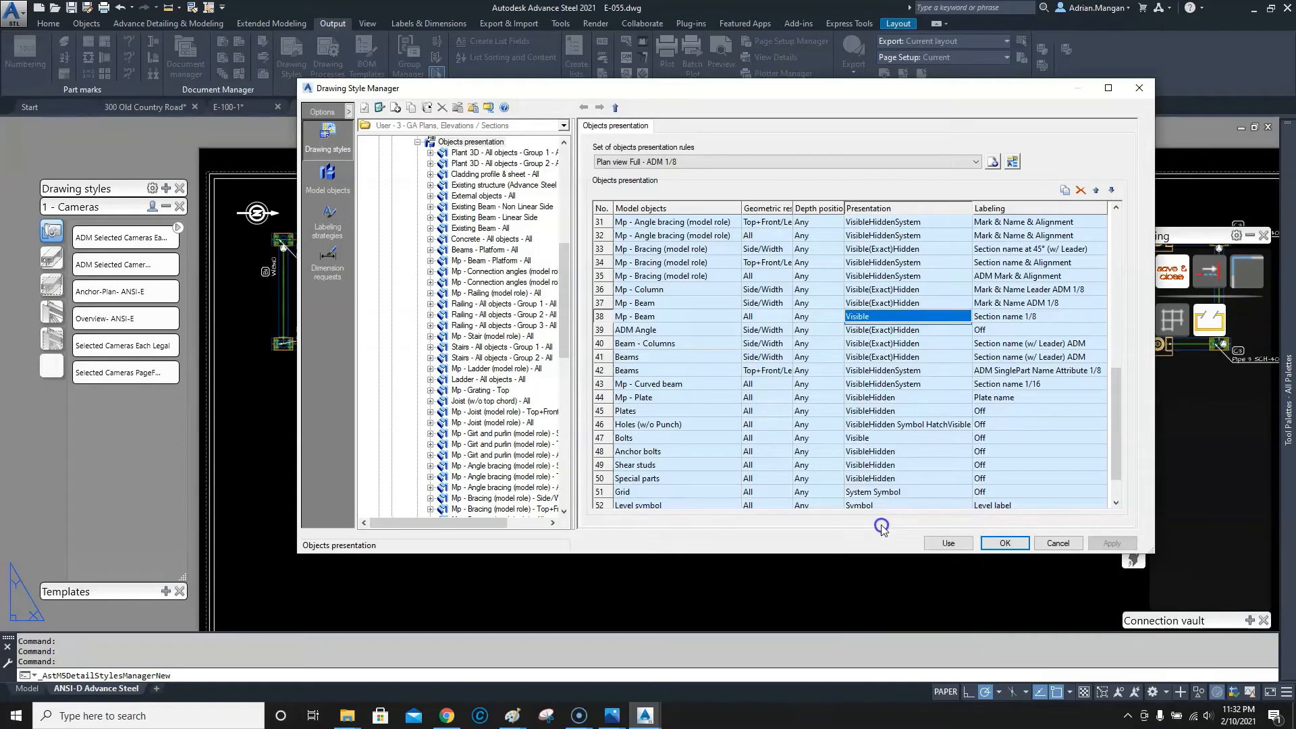
{"action": "left_click", "coordinate": [805, 368]}
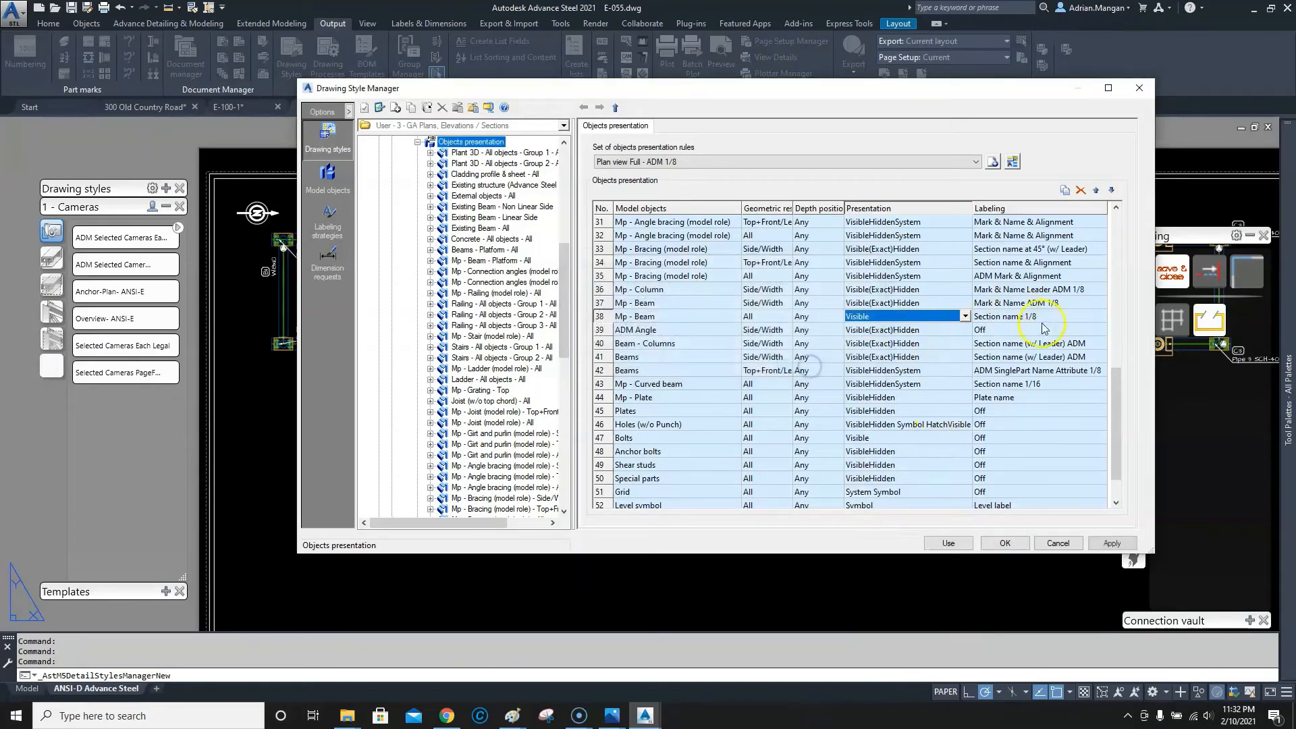
- Try assigning the ADM SPECIAL labeling strategy to the Mp - Beam rule with All restriction, and discard the drawing style changes
{"action": "left_click", "coordinate": [1057, 317]}
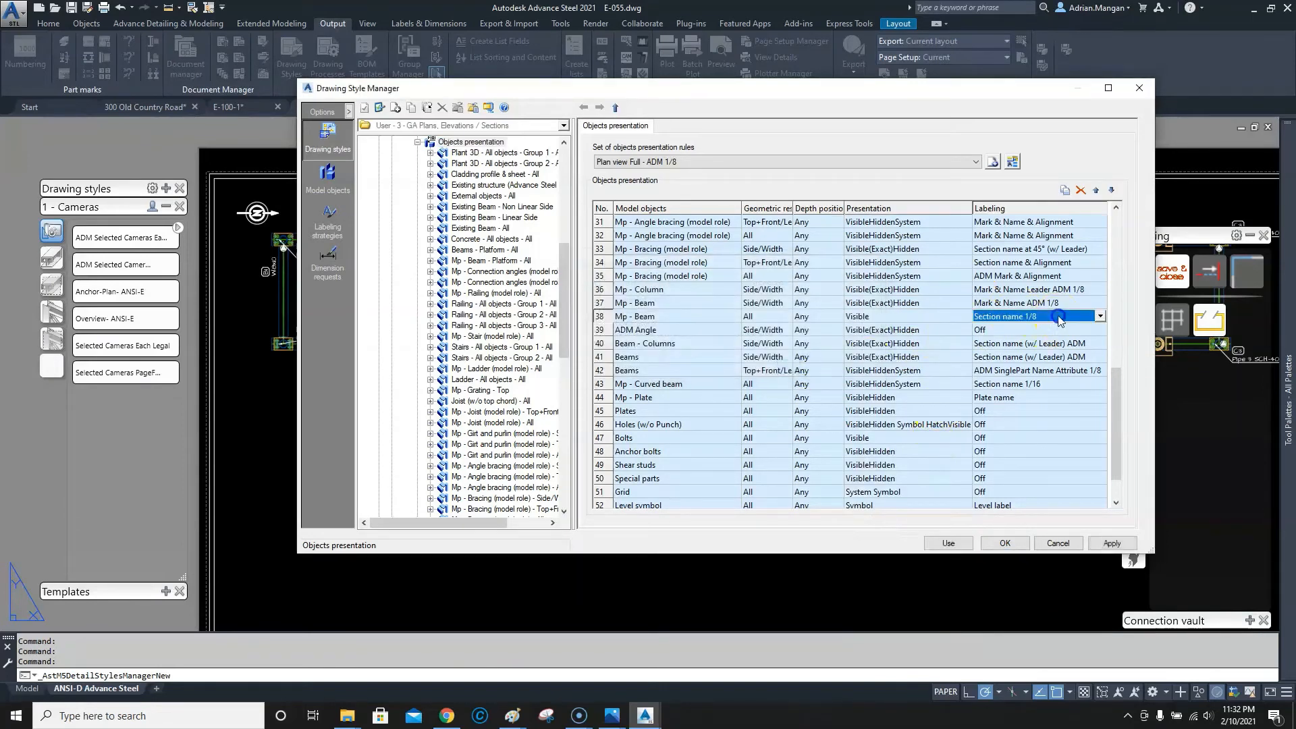
{"action": "left_click", "coordinate": [1099, 316]}
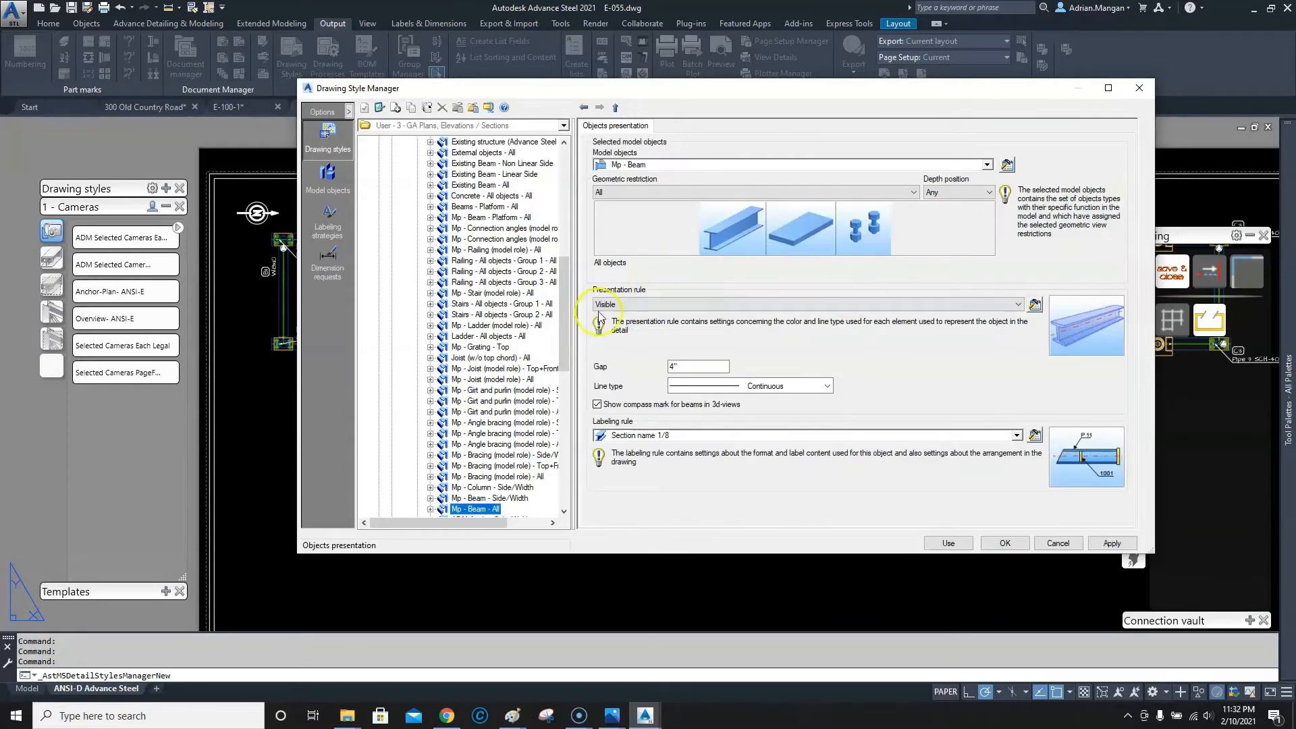
{"action": "left_click", "coordinate": [1035, 436]}
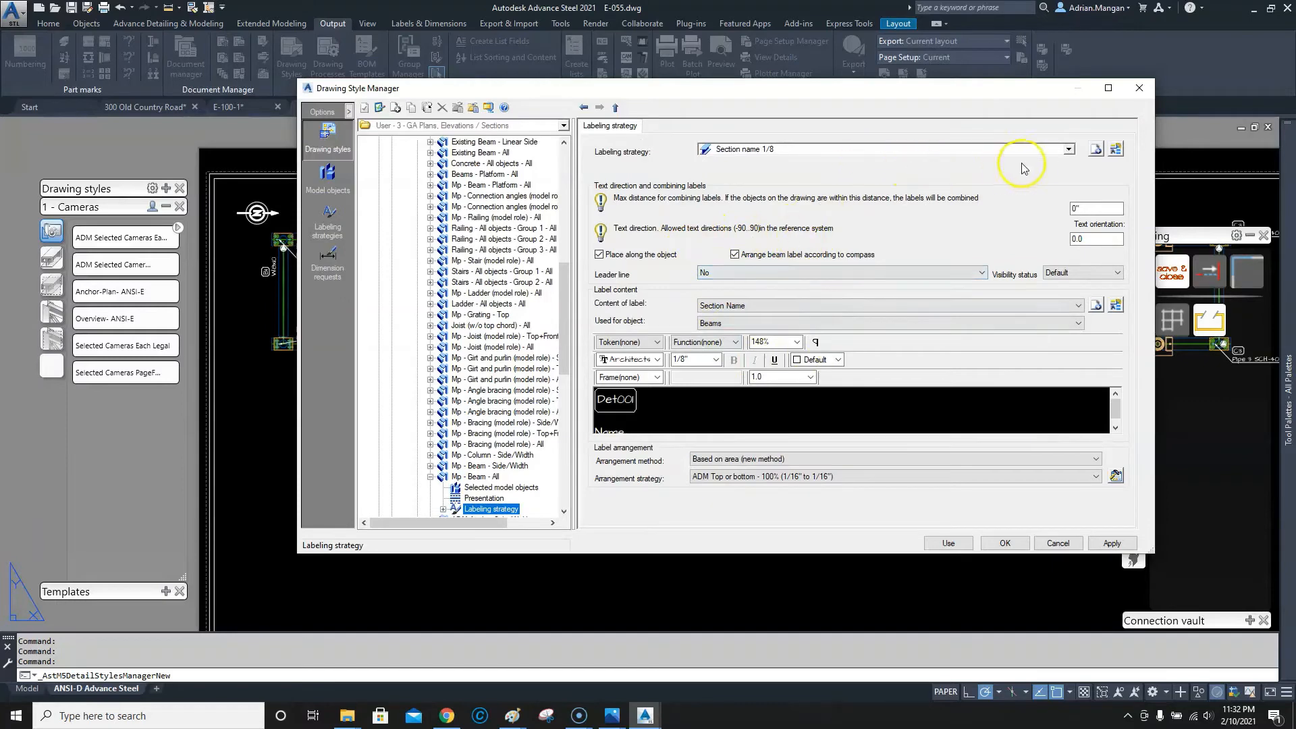
{"action": "left_click", "coordinate": [1070, 151]}
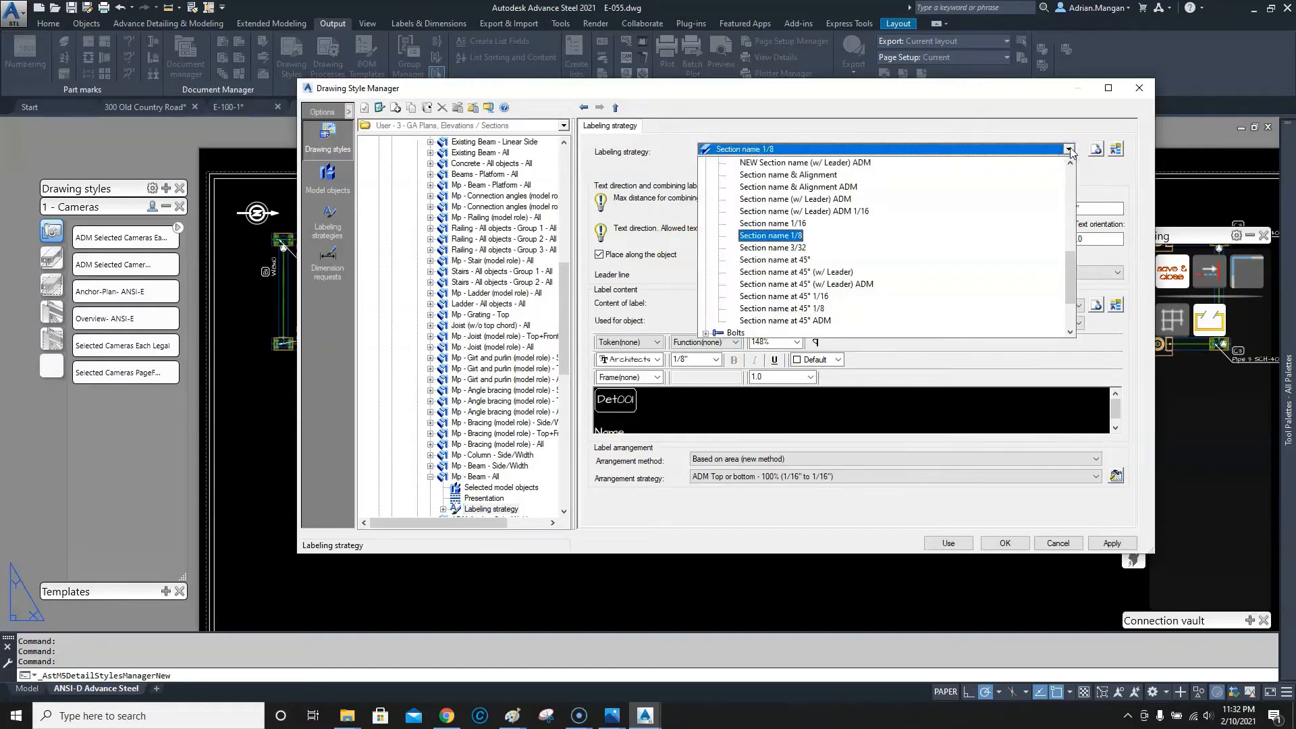
{"action": "left_click", "coordinate": [1072, 151]}
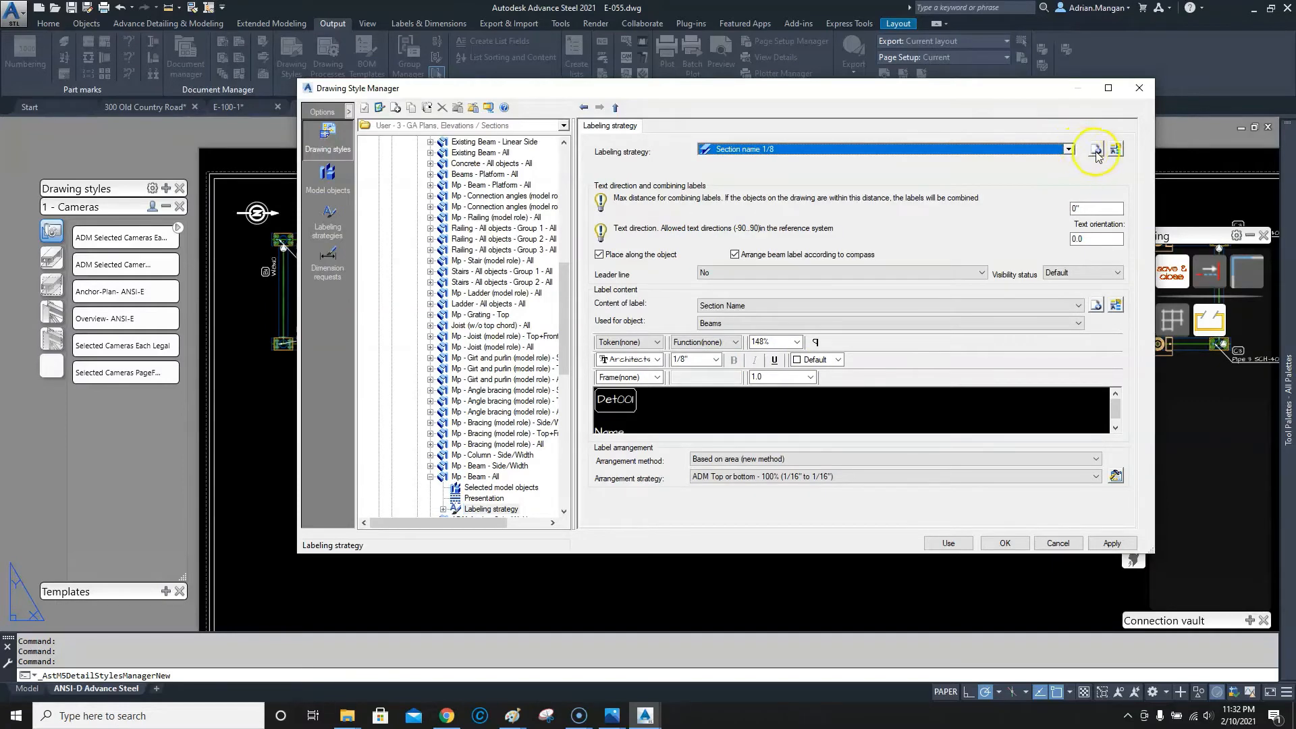
{"action": "left_click", "coordinate": [1070, 149]}
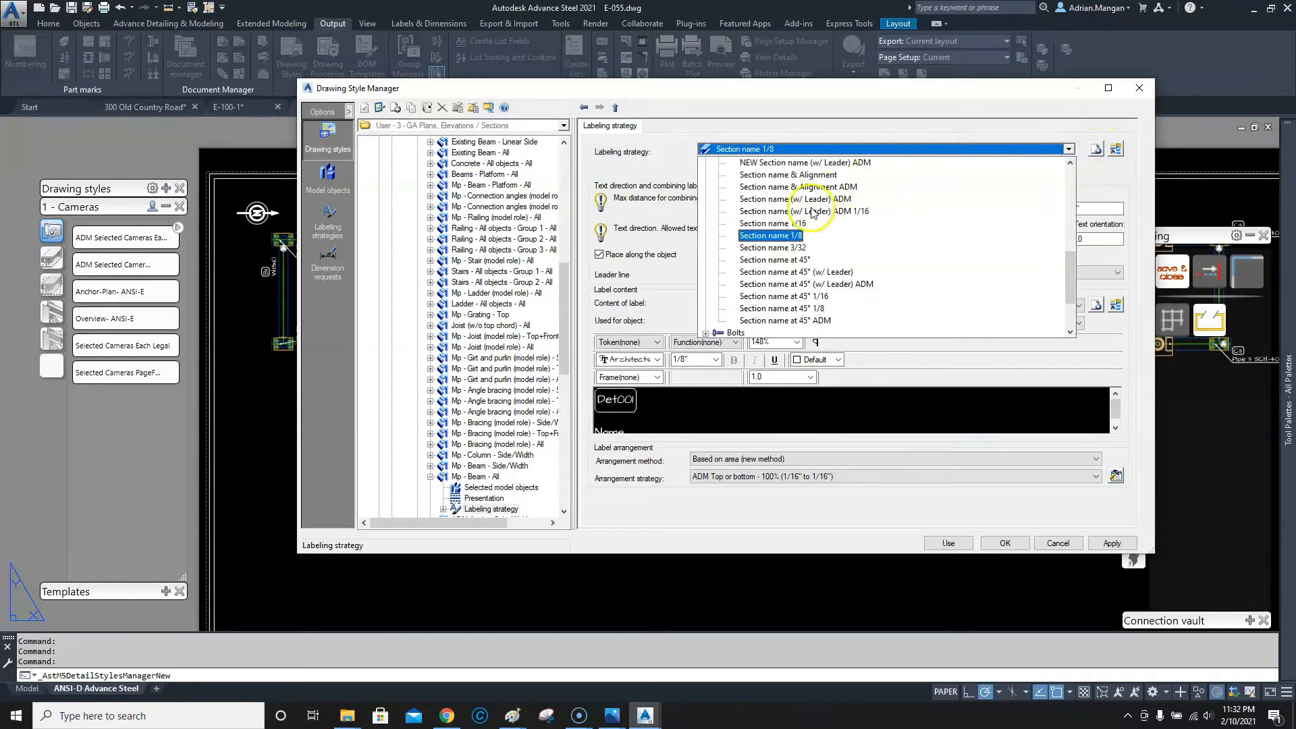
{"action": "scroll", "coordinate": [810, 216], "scroll_direction": "up", "scroll_amount": 5}
{"action": "scroll", "coordinate": [803, 223], "scroll_direction": "up", "scroll_amount": 4}
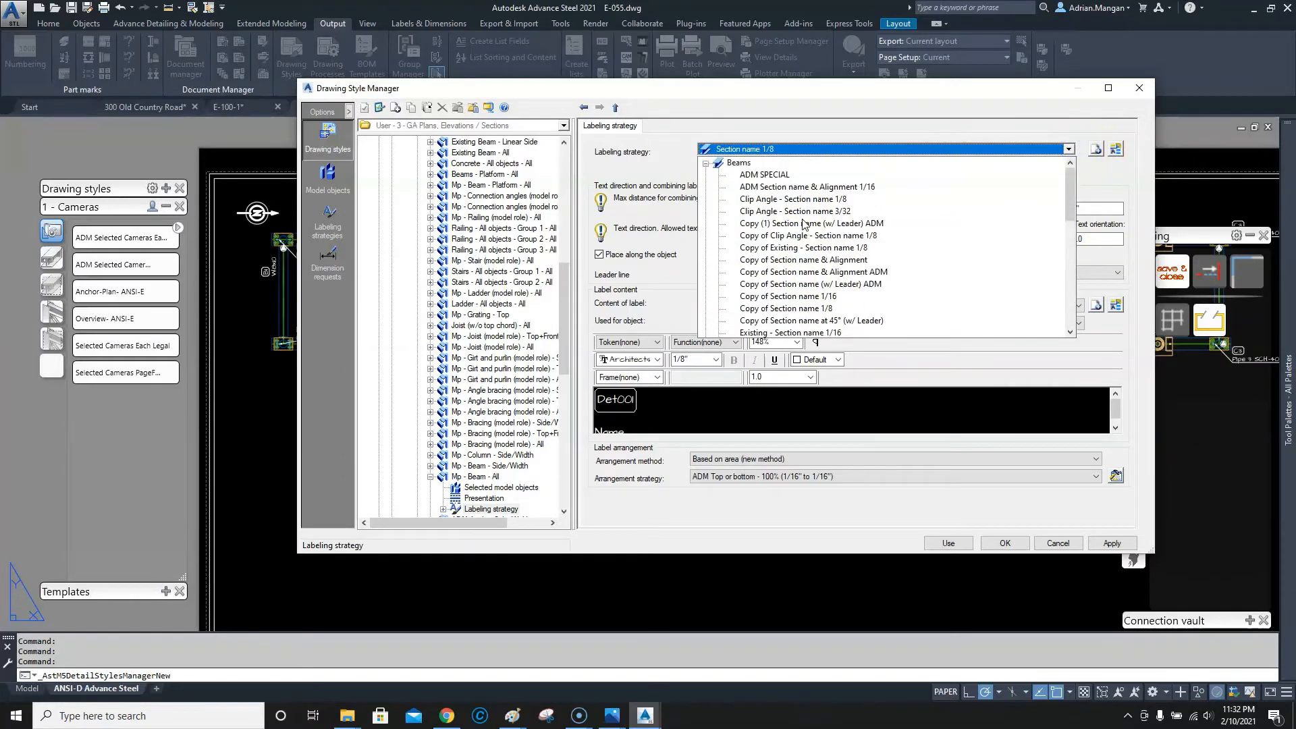
{"action": "left_click", "coordinate": [763, 175]}
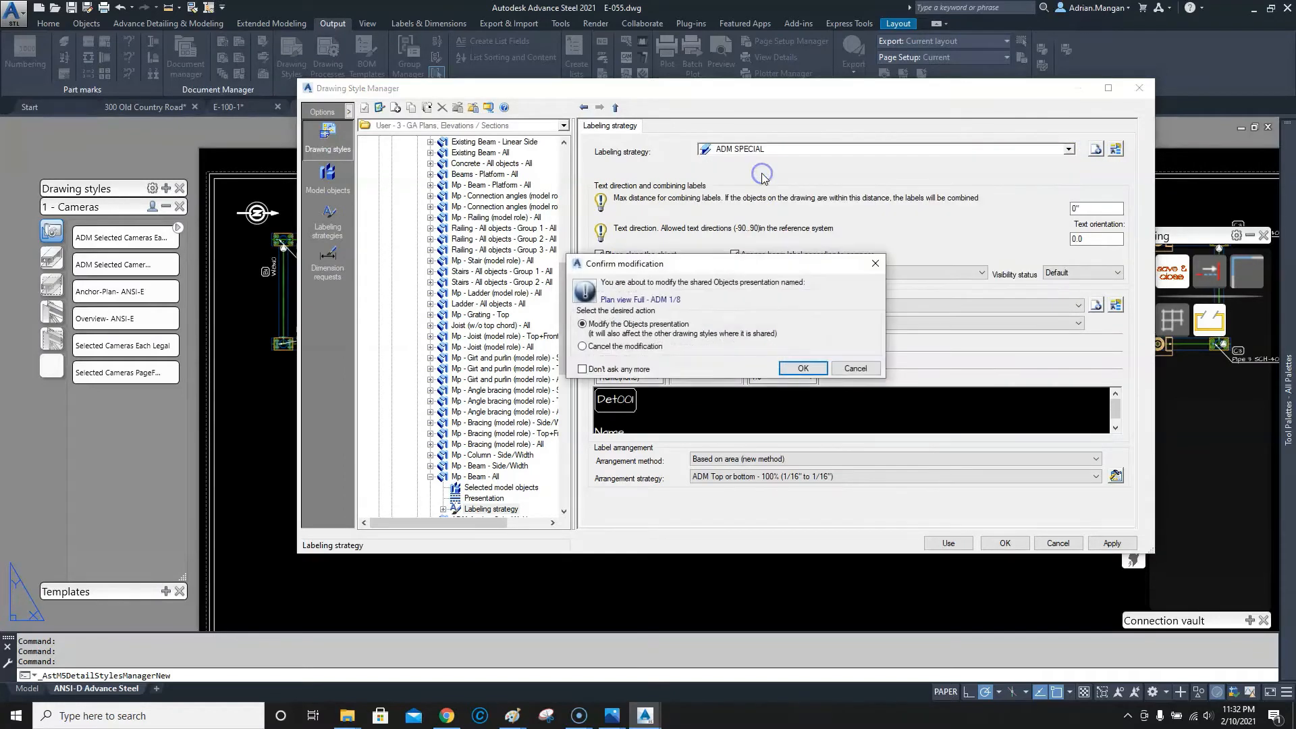
{"action": "left_click", "coordinate": [819, 370]}
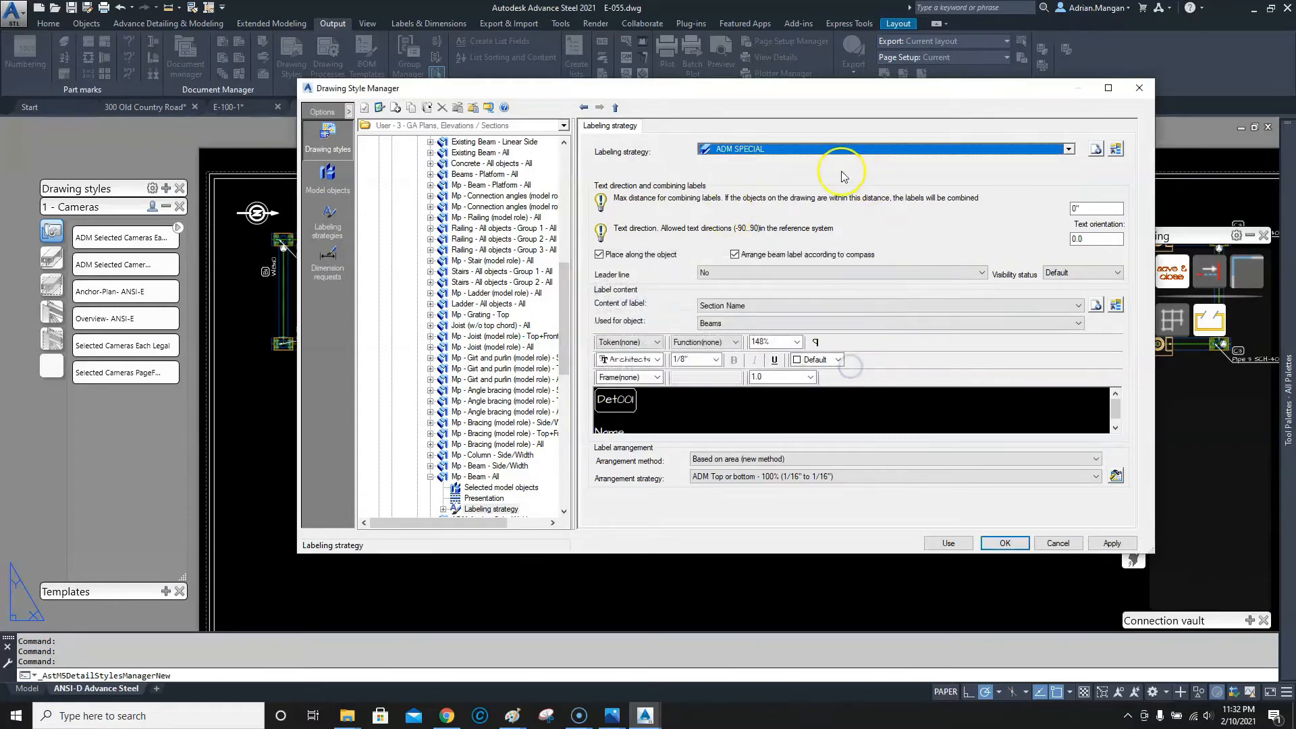
{"action": "left_click", "coordinate": [1058, 542]}
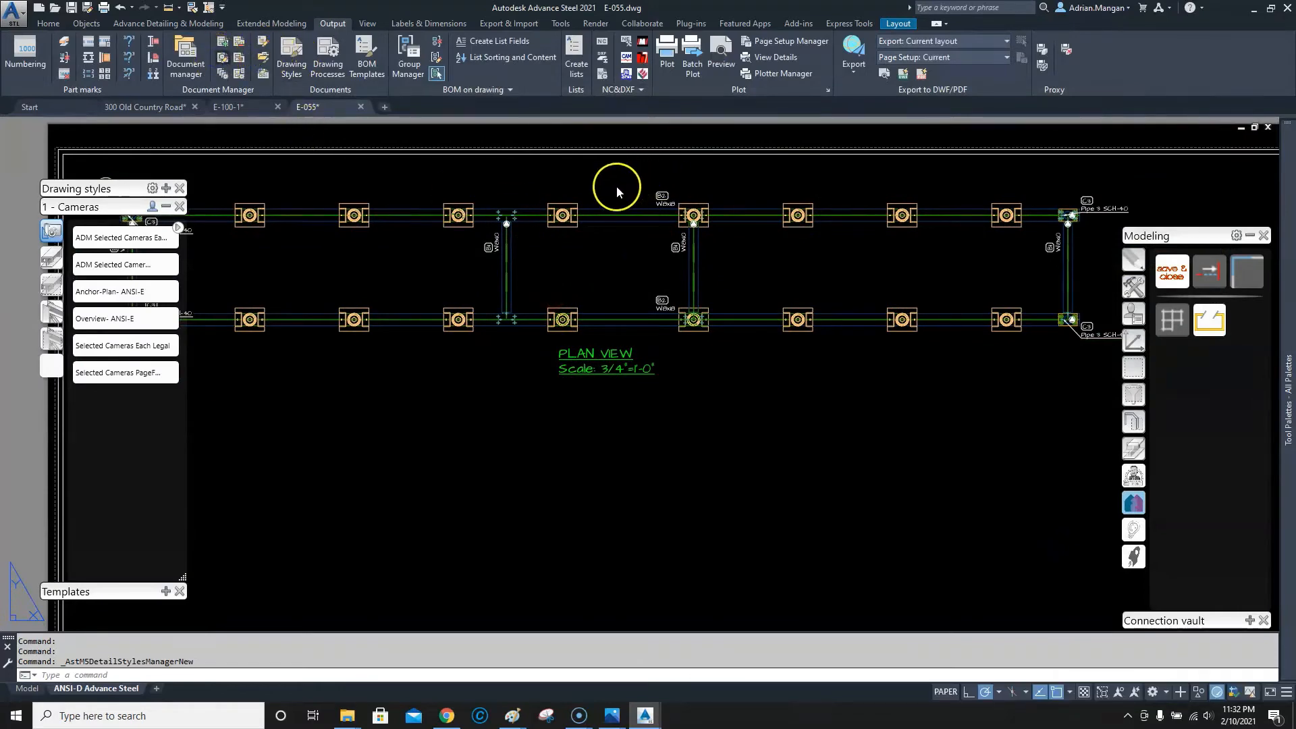
- Set the presentation of the Mp - Beam rule with All geometric restriction to Visible in the Plan view Full - ADM 1/8 set, and use the style
{"action": "key", "text": "Return"}
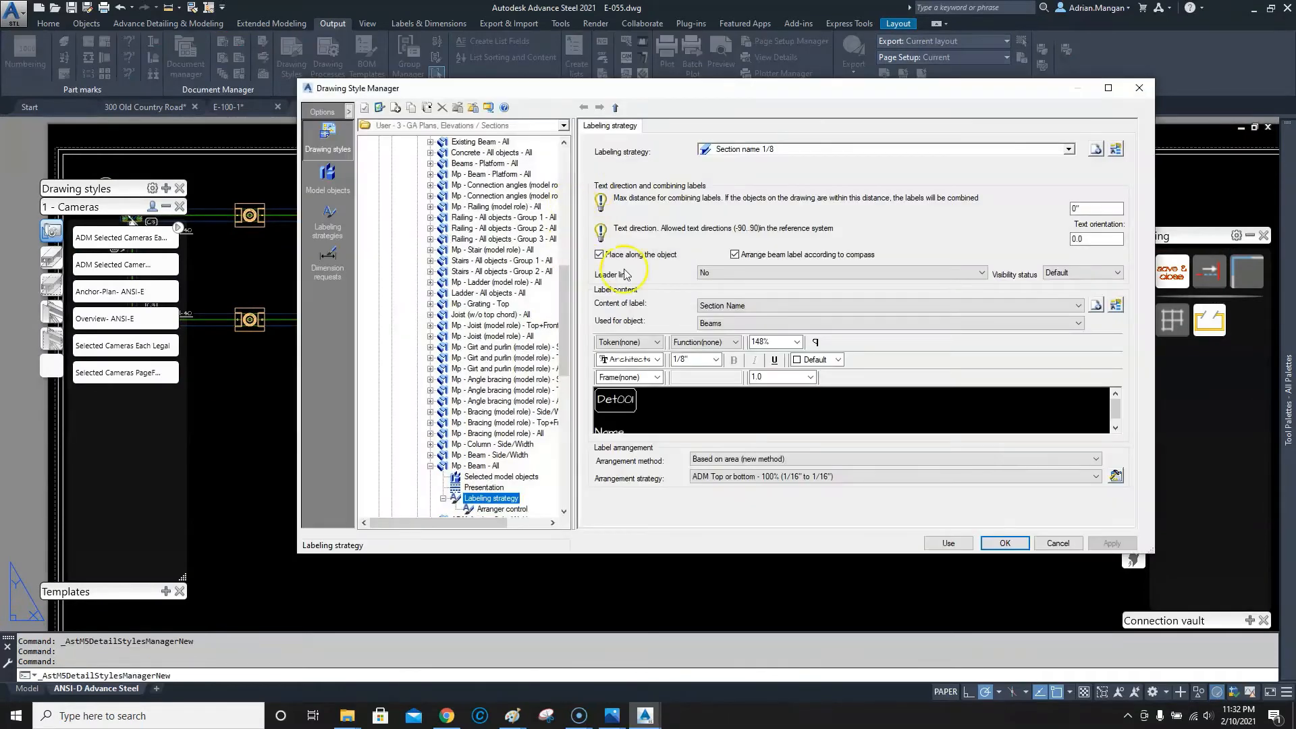
{"action": "left_click", "coordinate": [473, 466]}
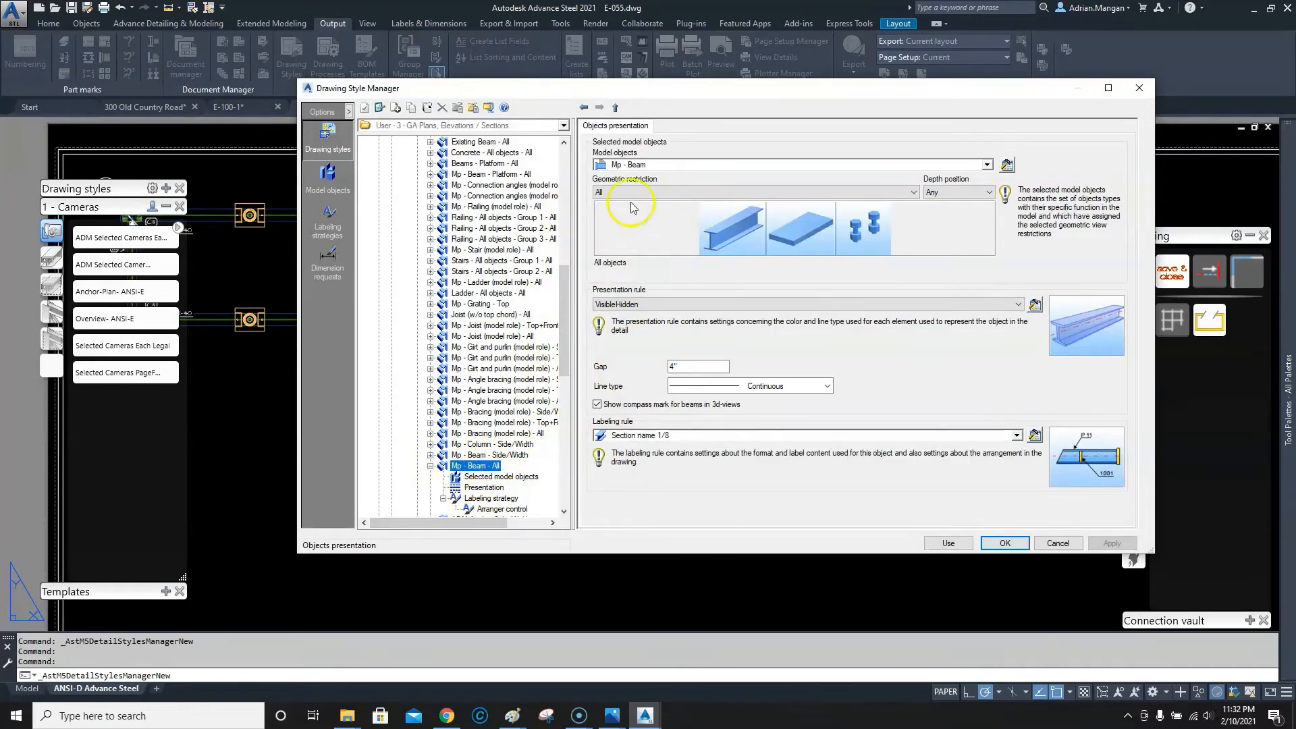
{"action": "scroll", "coordinate": [484, 203], "scroll_direction": "up", "scroll_amount": 6}
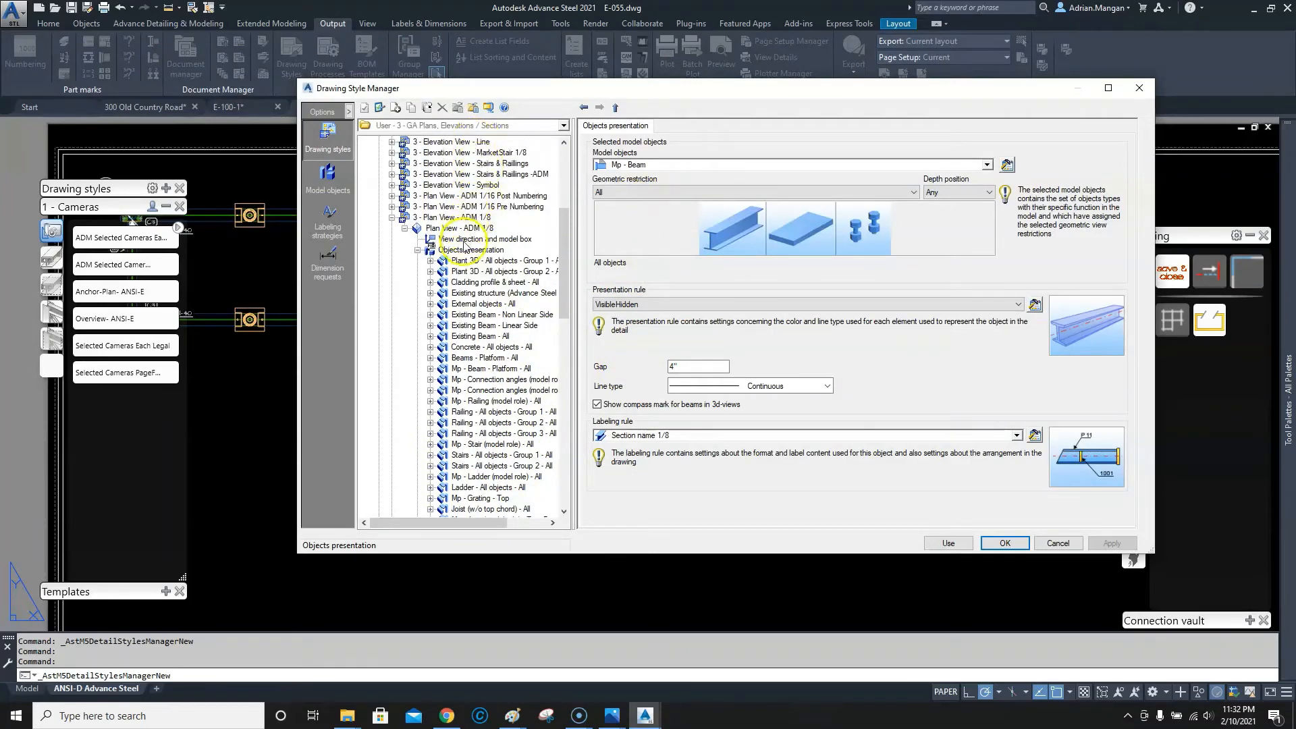
{"action": "left_click", "coordinate": [466, 250]}
{"action": "scroll", "coordinate": [803, 357], "scroll_direction": "down", "scroll_amount": 10}
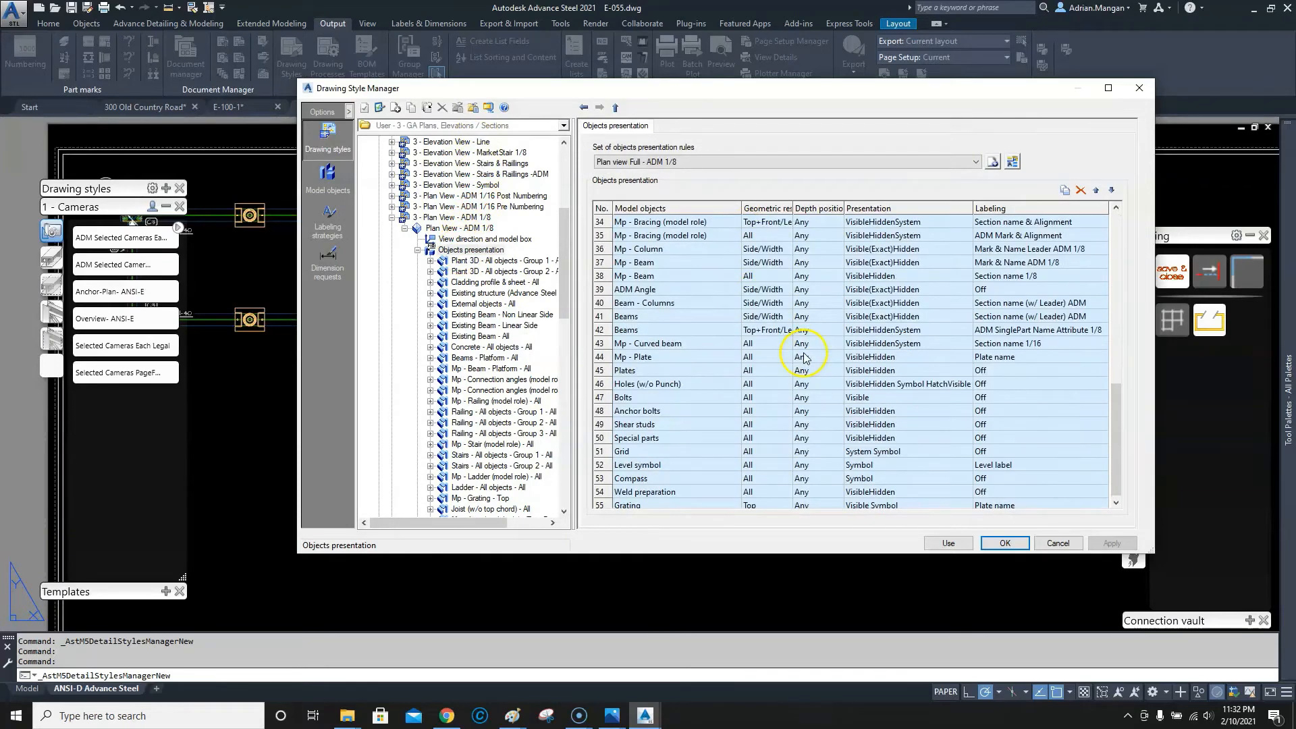
{"action": "scroll", "coordinate": [800, 358], "scroll_direction": "down", "scroll_amount": 1}
{"action": "scroll", "coordinate": [688, 336], "scroll_direction": "up", "scroll_amount": 2}
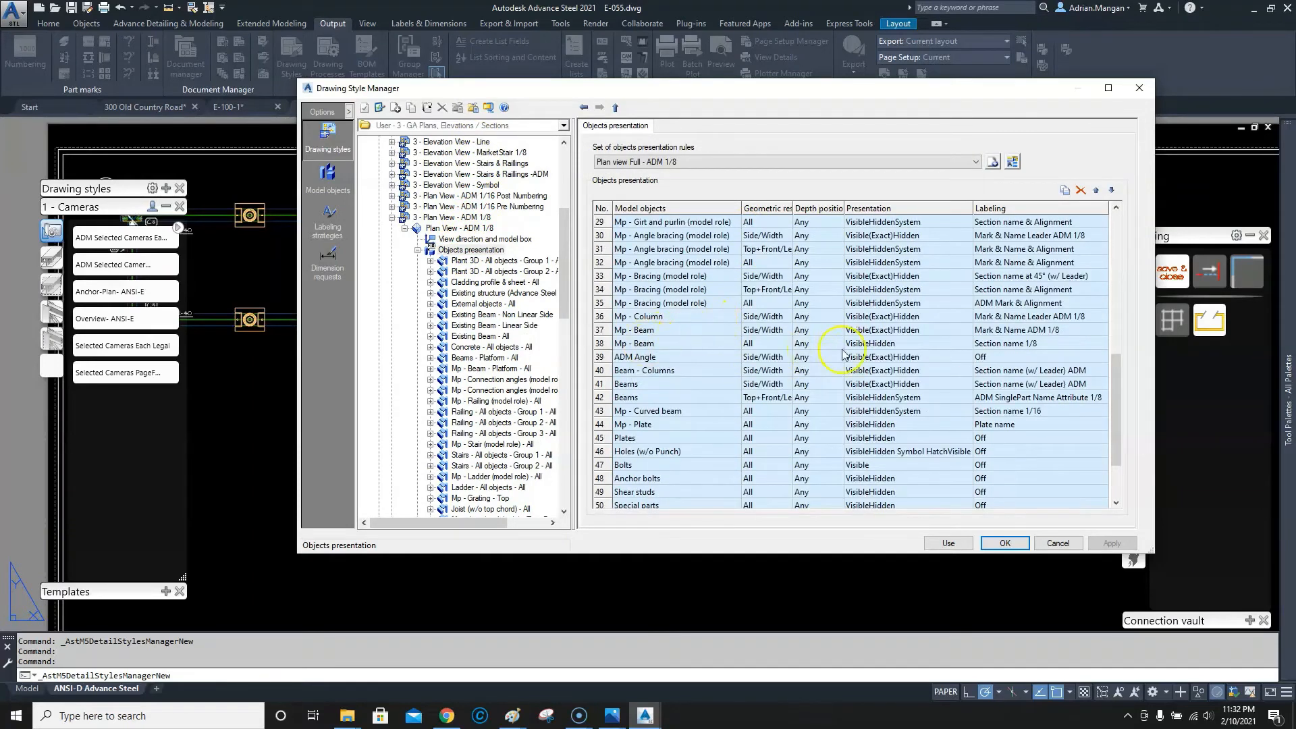
{"action": "left_click", "coordinate": [910, 345]}
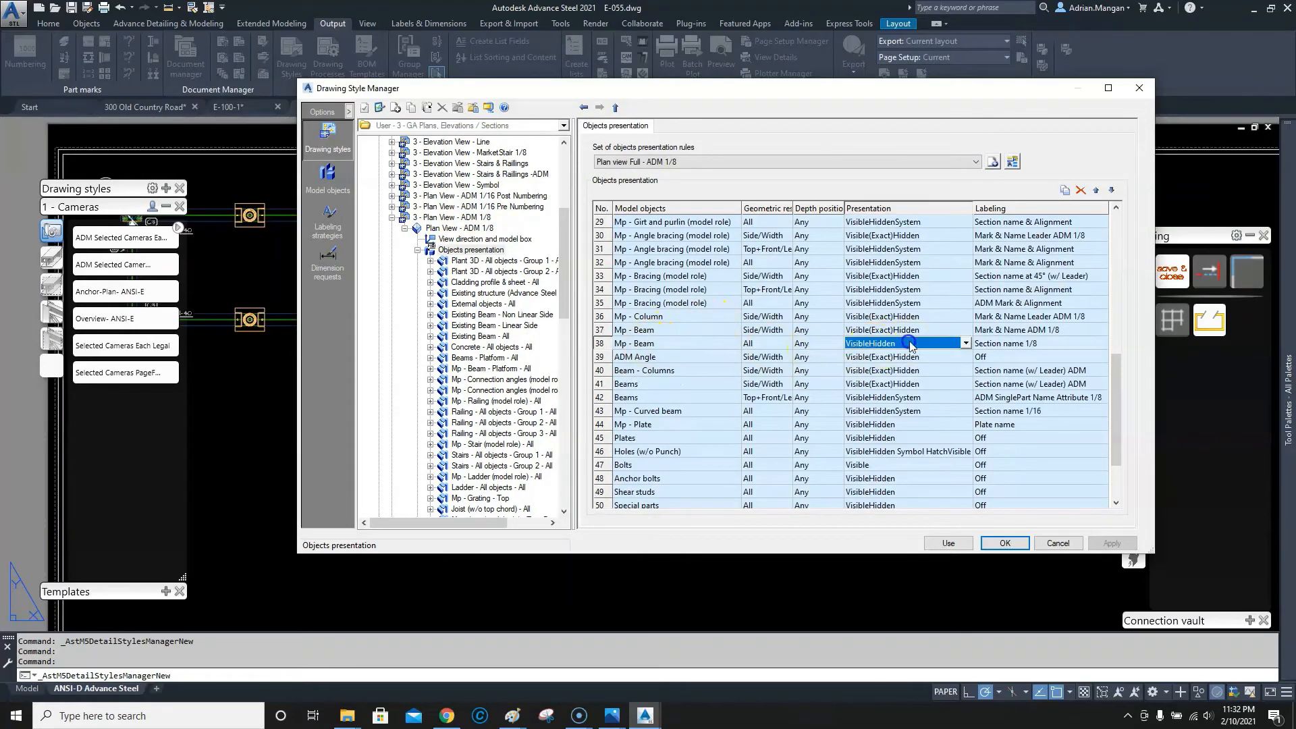
{"action": "left_click", "coordinate": [965, 344]}
{"action": "scroll", "coordinate": [932, 439], "scroll_direction": "up", "scroll_amount": 15}
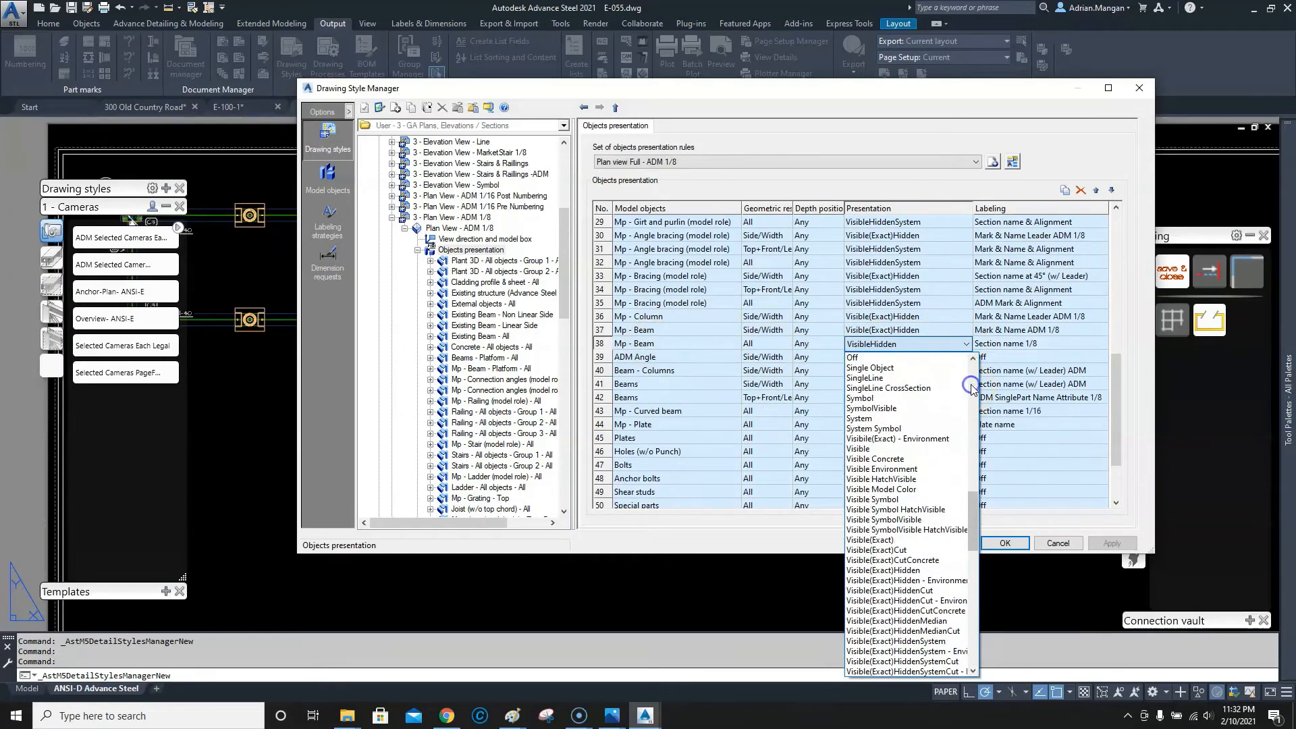
{"action": "left_click", "coordinate": [905, 443]}
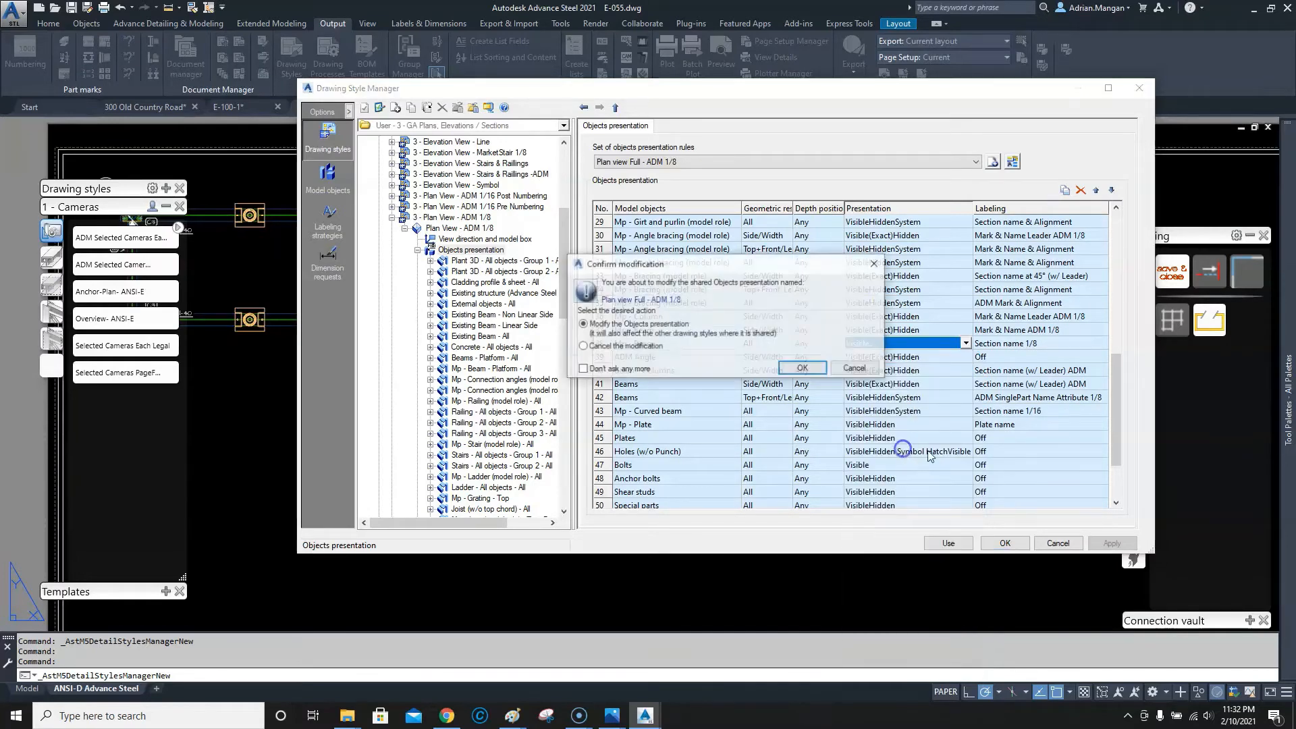
{"action": "left_click", "coordinate": [805, 370]}
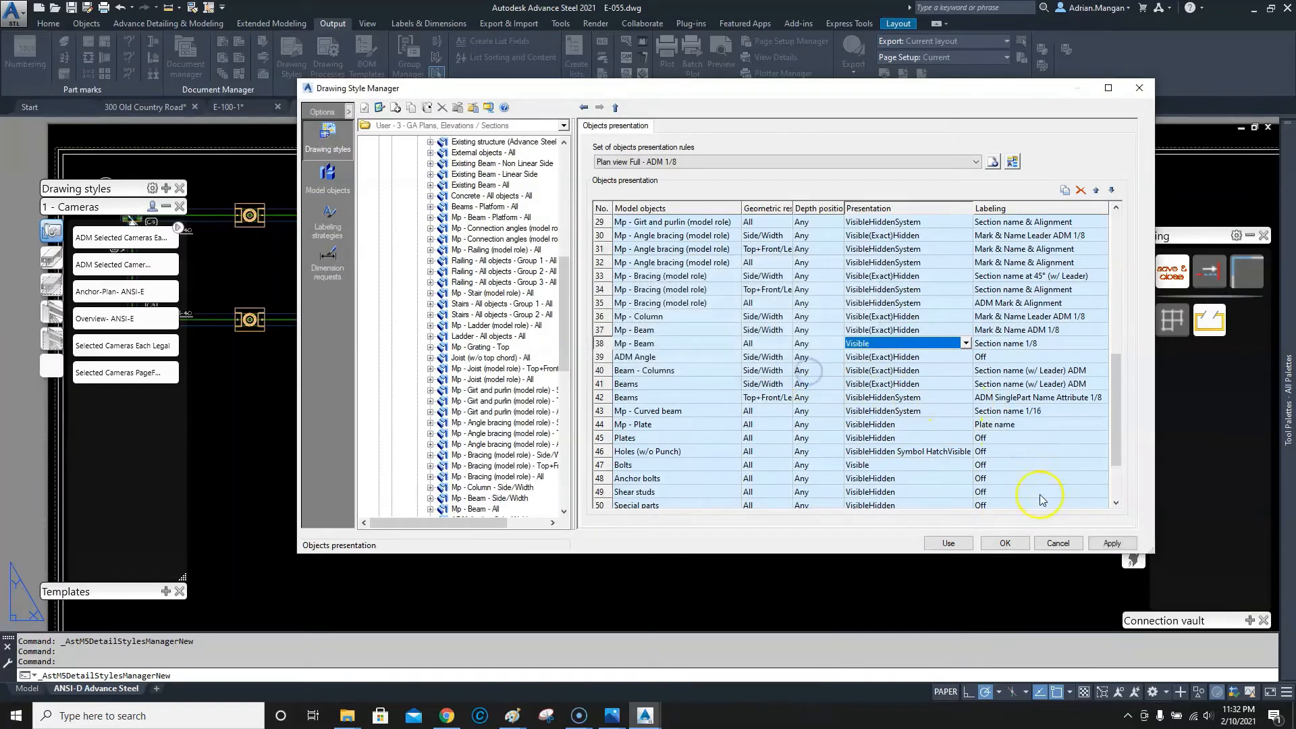
{"action": "left_click", "coordinate": [949, 543]}
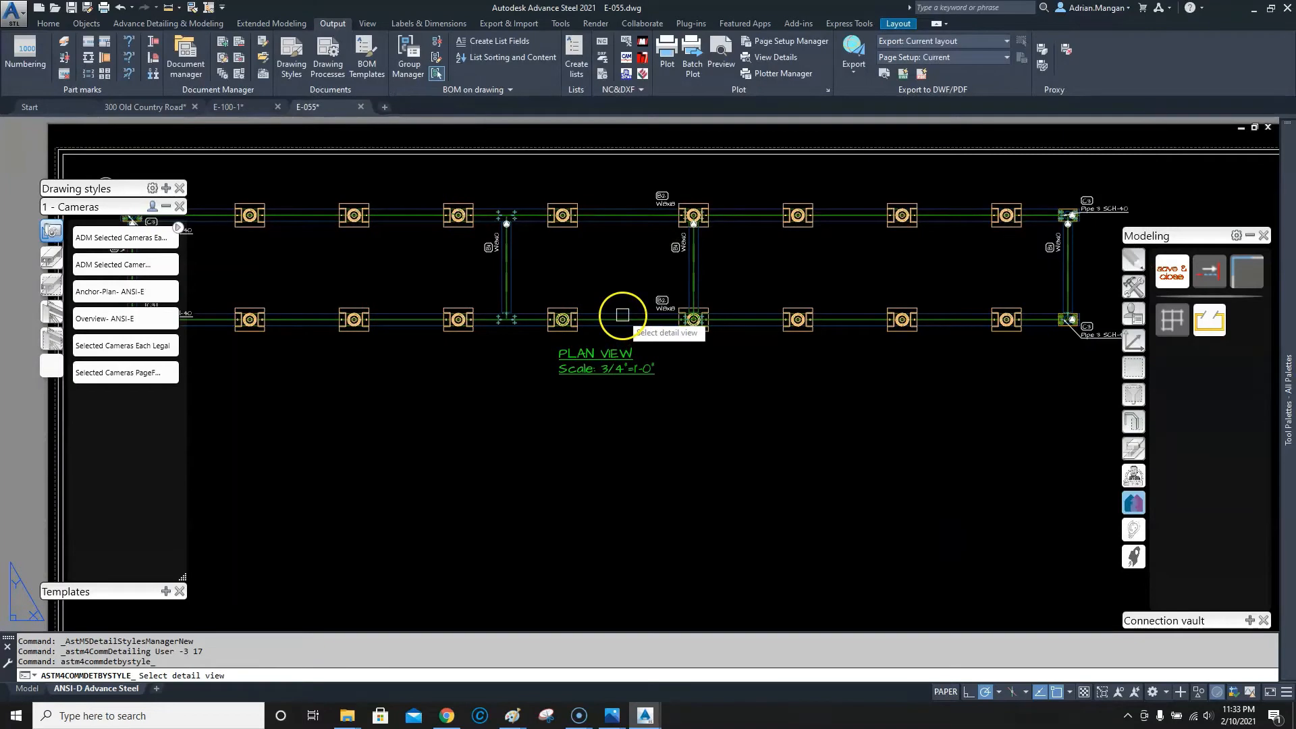
- Leave the detail view selection and move the existing plan view off the E-055 sheet to the empty area beside it
{"action": "left_click", "coordinate": [709, 375]}
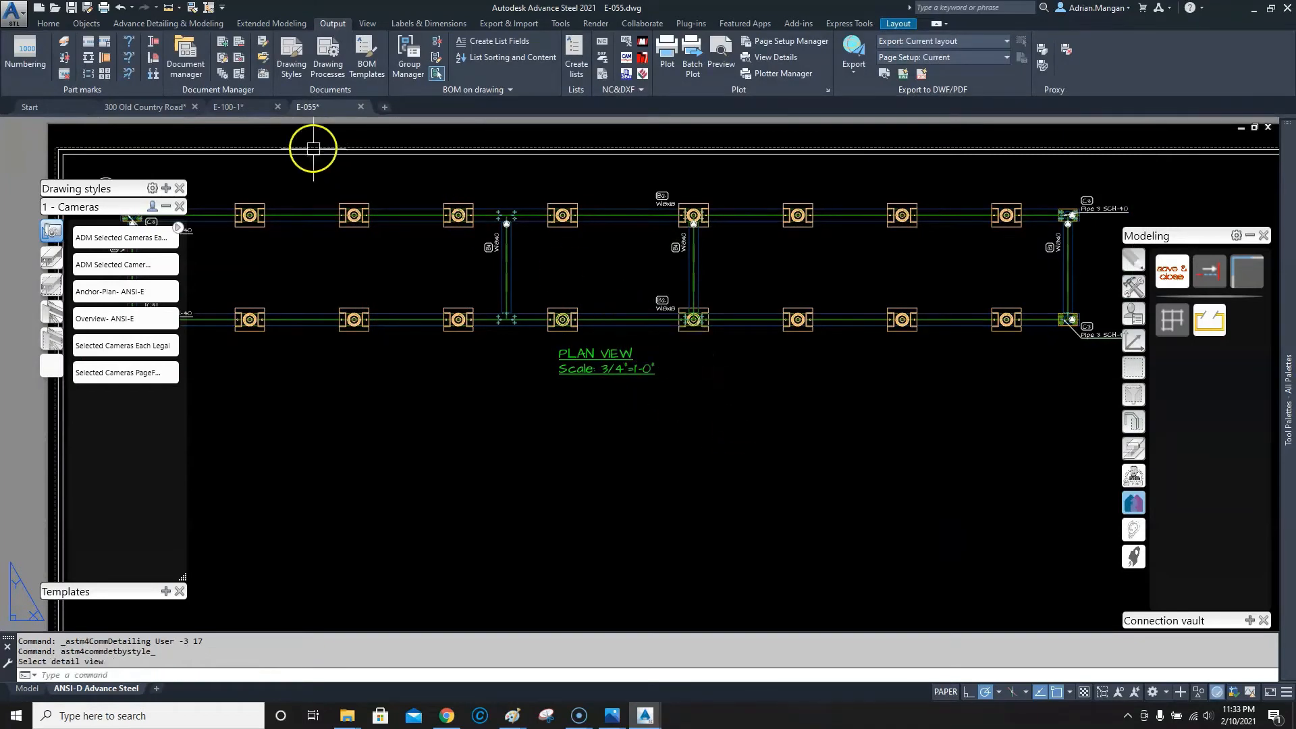
{"action": "scroll", "coordinate": [405, 277], "scroll_direction": "down", "scroll_amount": 4}
{"action": "key", "text": "Escape"}
{"action": "key", "text": "Escape"}
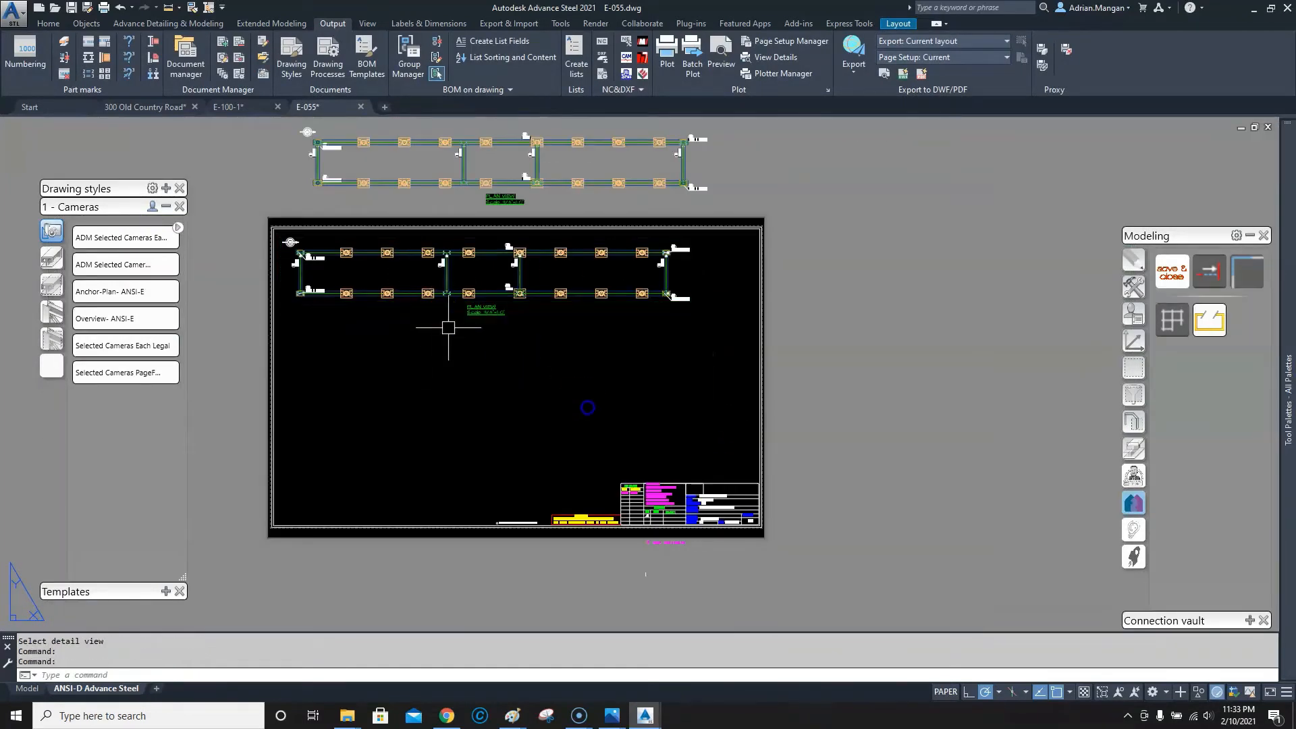
{"action": "left_click_drag", "start_coordinate": [829, 410], "coordinate": [966, 426]}
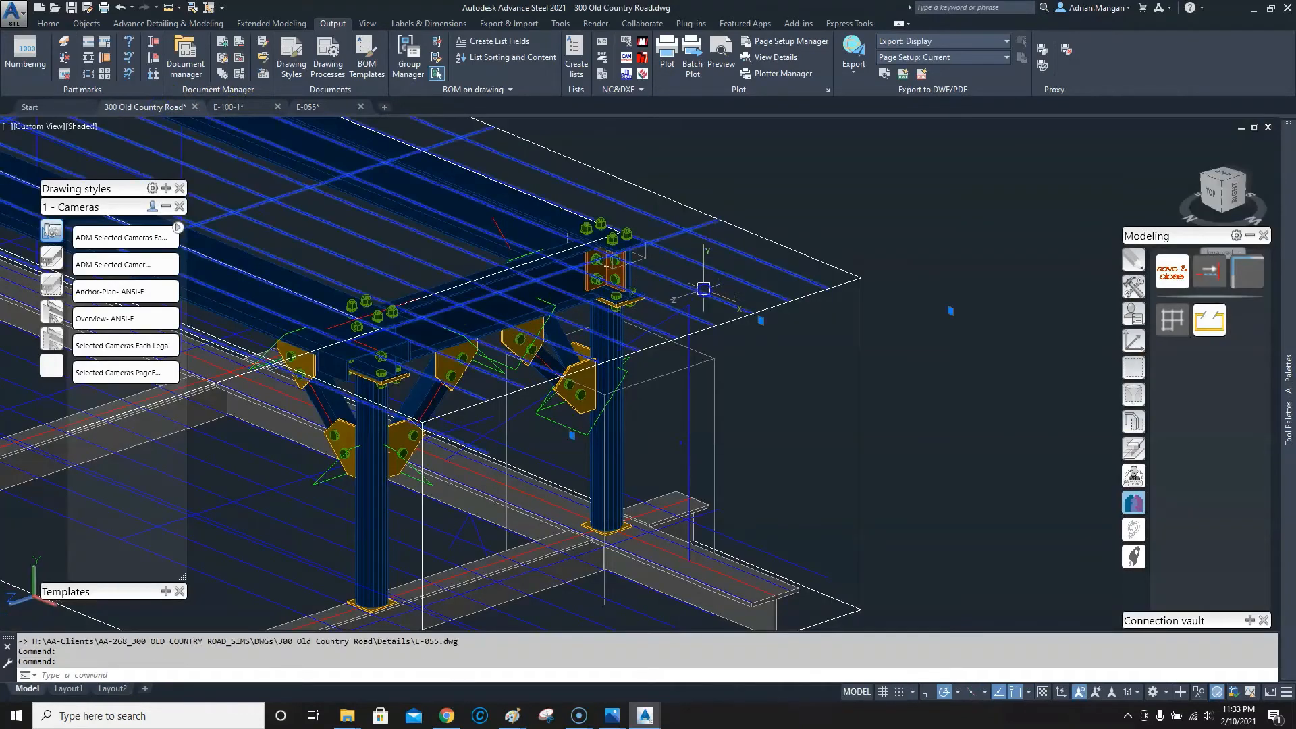
- Run the Selected Cameras page-format process for the camera in the 300 Old Country Road model, with E-055.dwg as the existing destination drawing
{"action": "left_click", "coordinate": [118, 372]}
{"action": "left_click", "coordinate": [270, 267]}
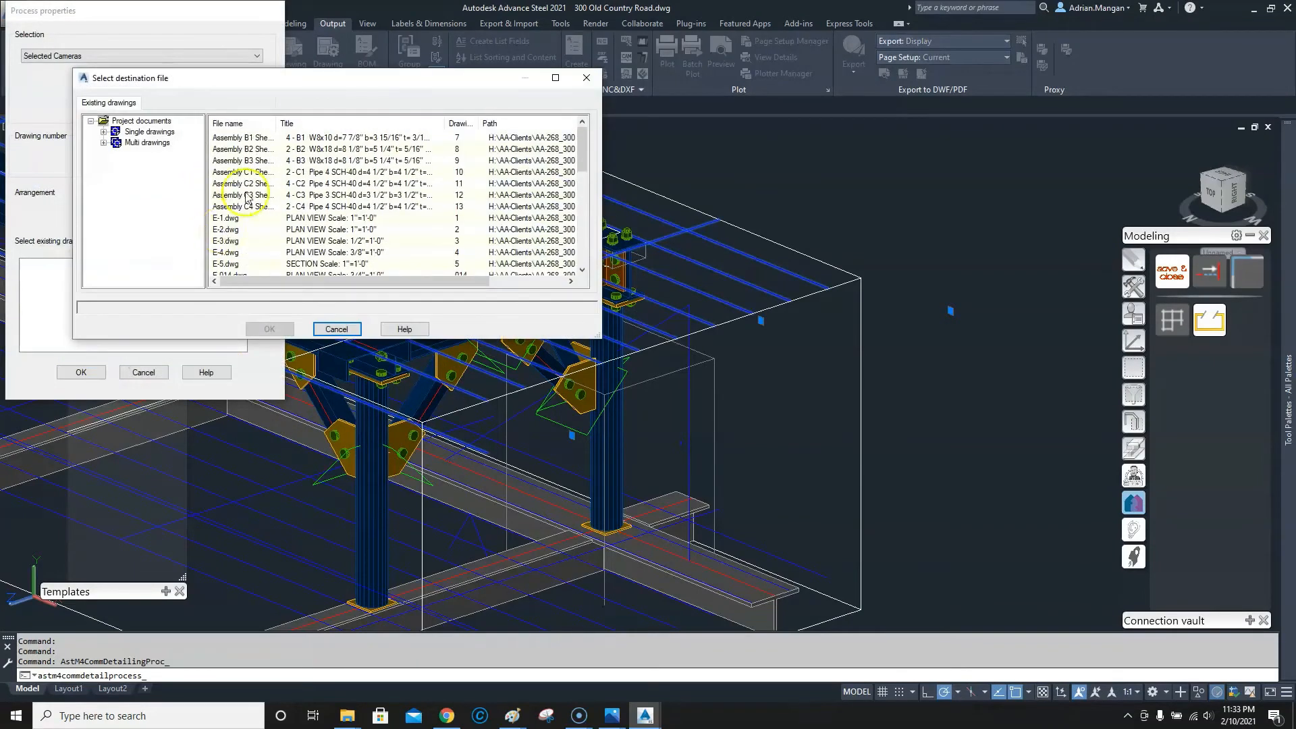
{"action": "left_click", "coordinate": [253, 125]}
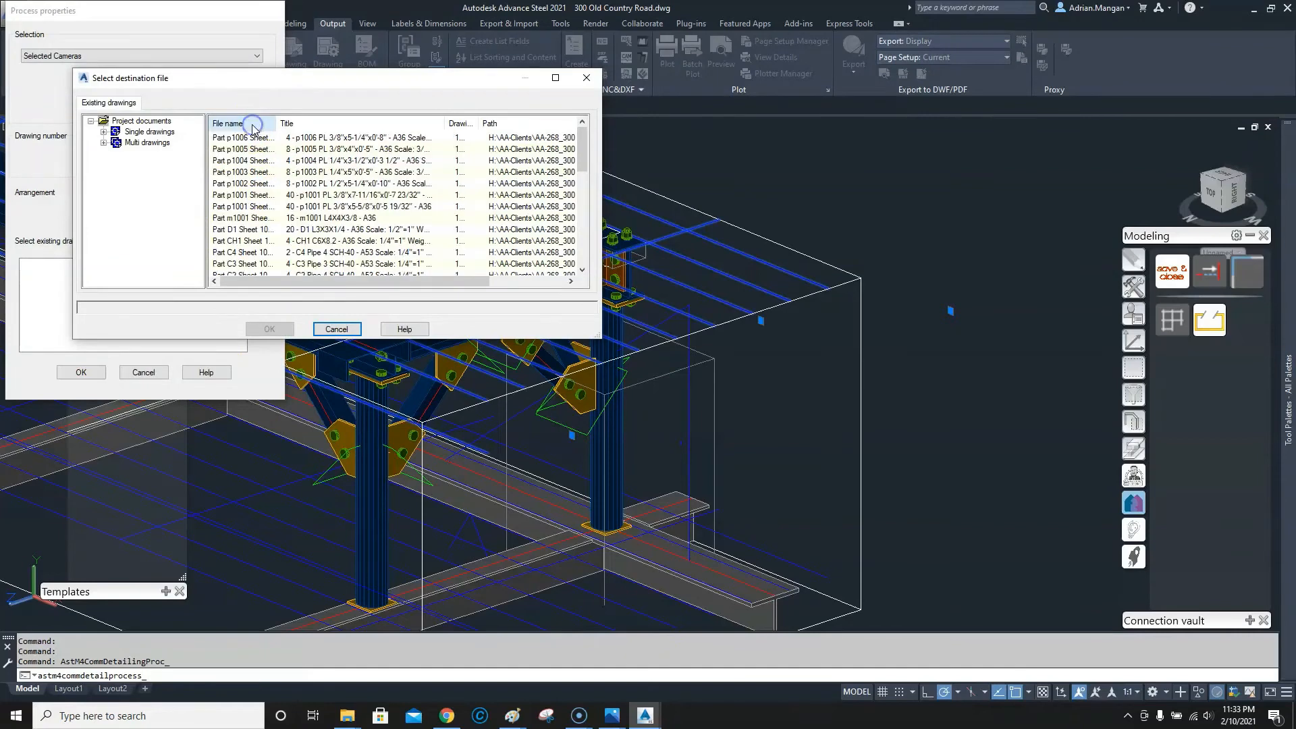
{"action": "left_click", "coordinate": [249, 124]}
{"action": "scroll", "coordinate": [238, 180], "scroll_direction": "down", "scroll_amount": 3}
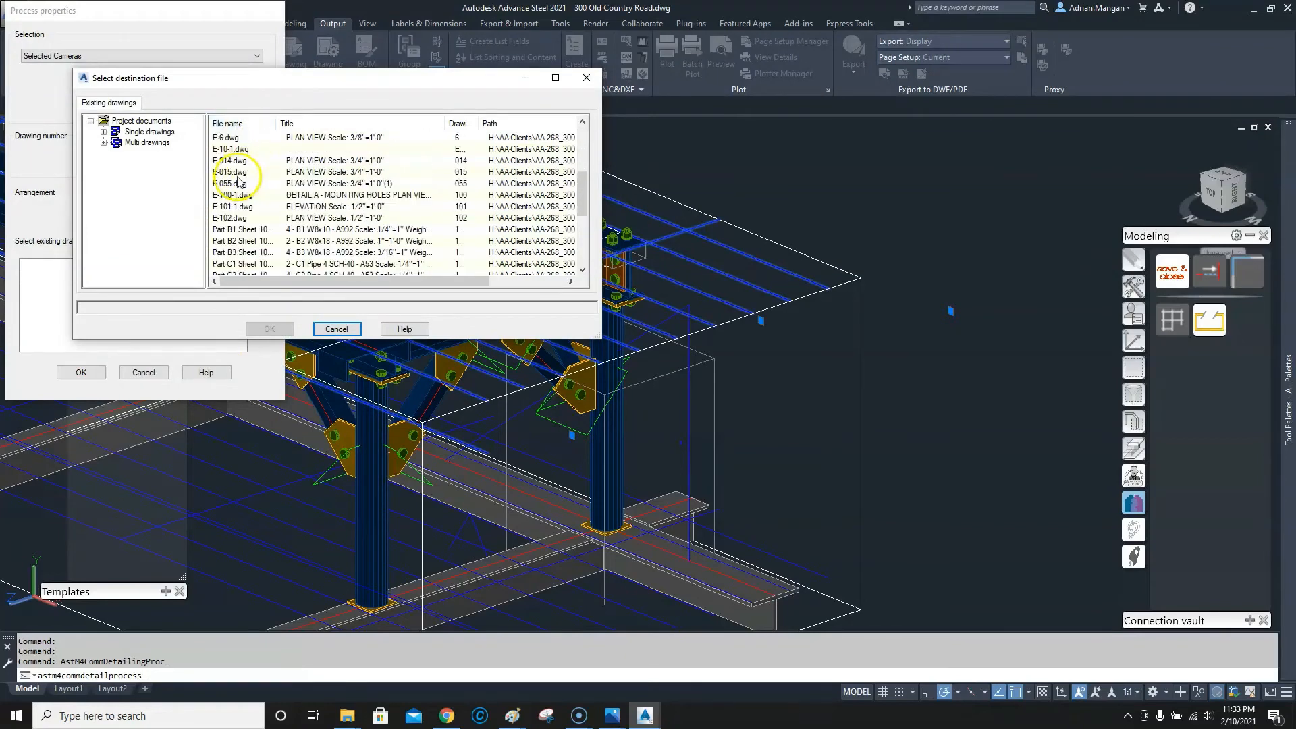
{"action": "left_click", "coordinate": [233, 183]}
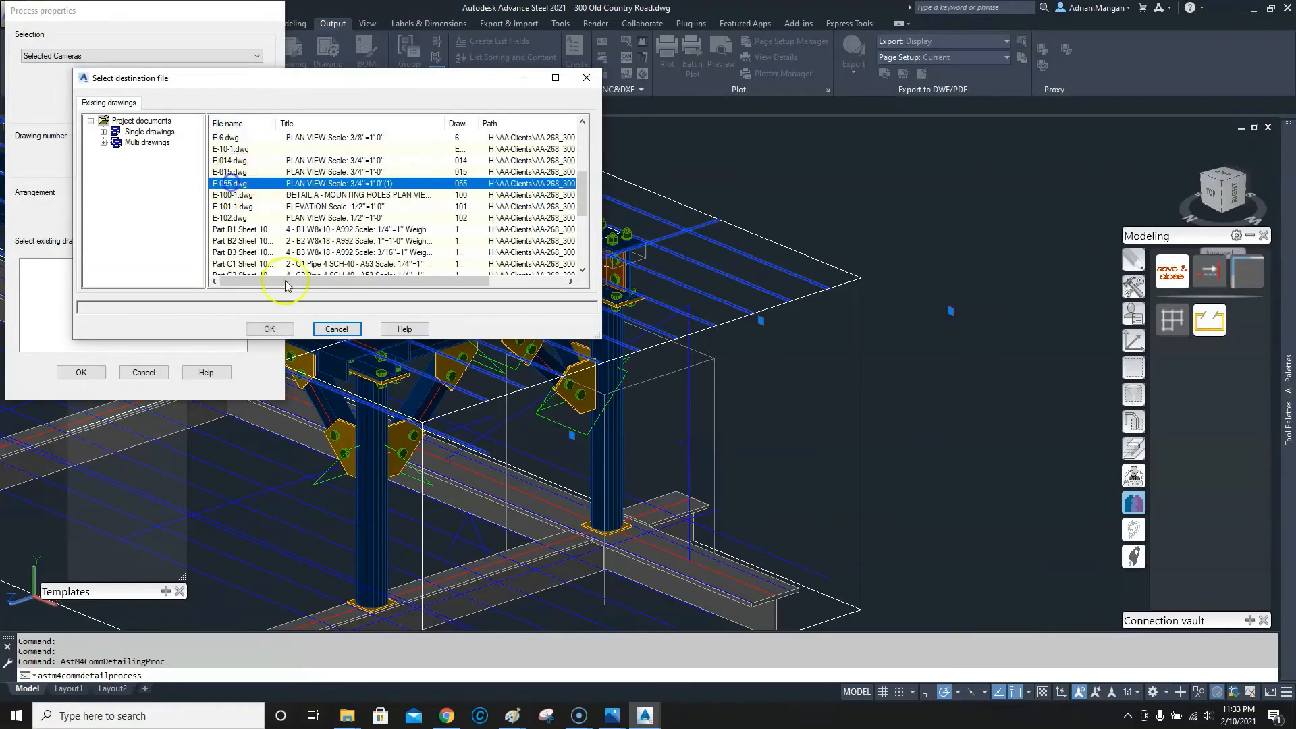
{"action": "left_click", "coordinate": [269, 329]}
{"action": "left_click", "coordinate": [84, 372]}
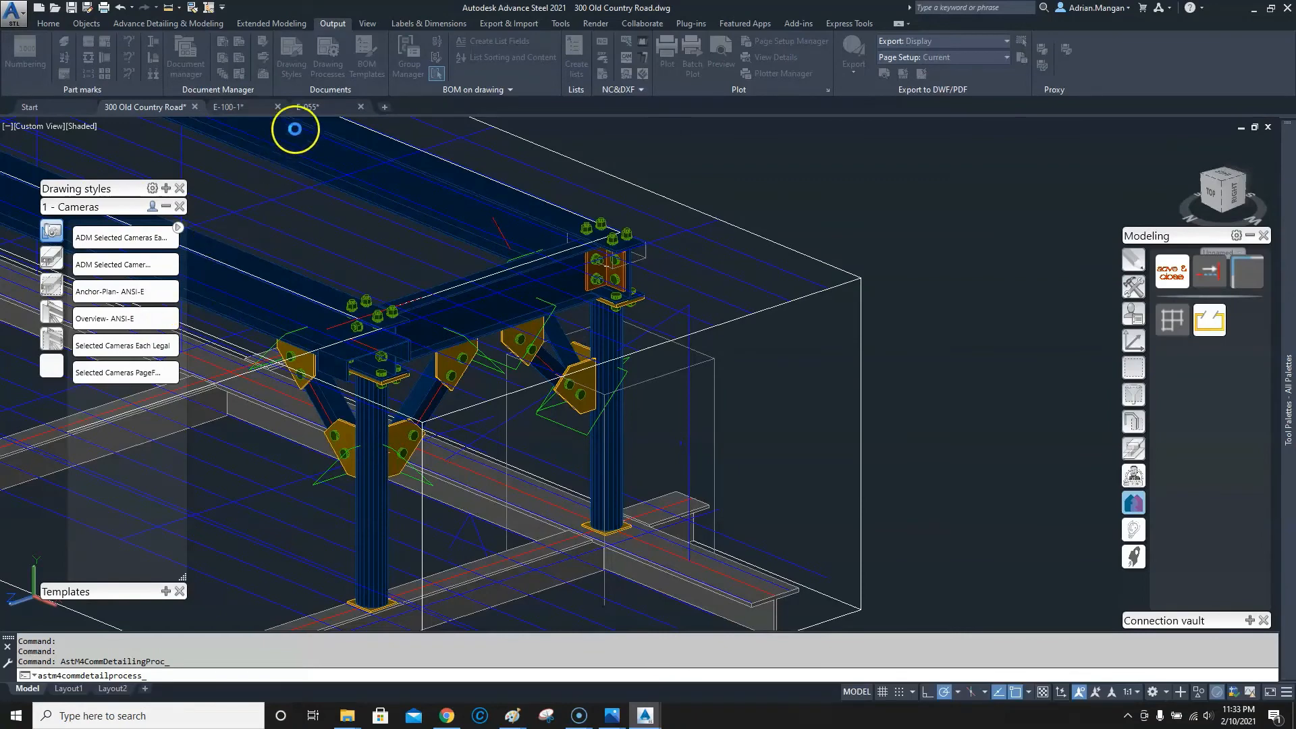
- On the E-055 sheet, turn off the hidden line color for the special part nearest the north symbol on the upper beam
{"action": "left_click", "coordinate": [314, 108]}
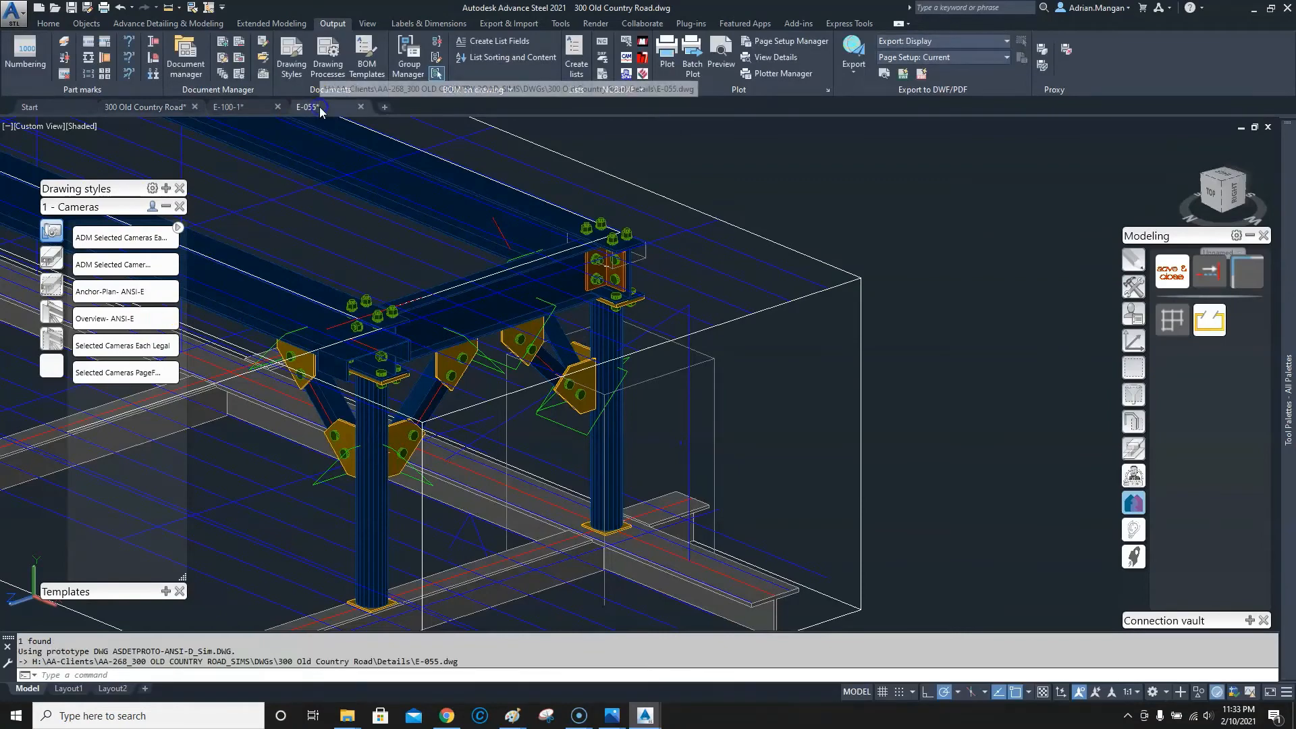
{"action": "scroll", "coordinate": [366, 248], "scroll_direction": "up", "scroll_amount": 10}
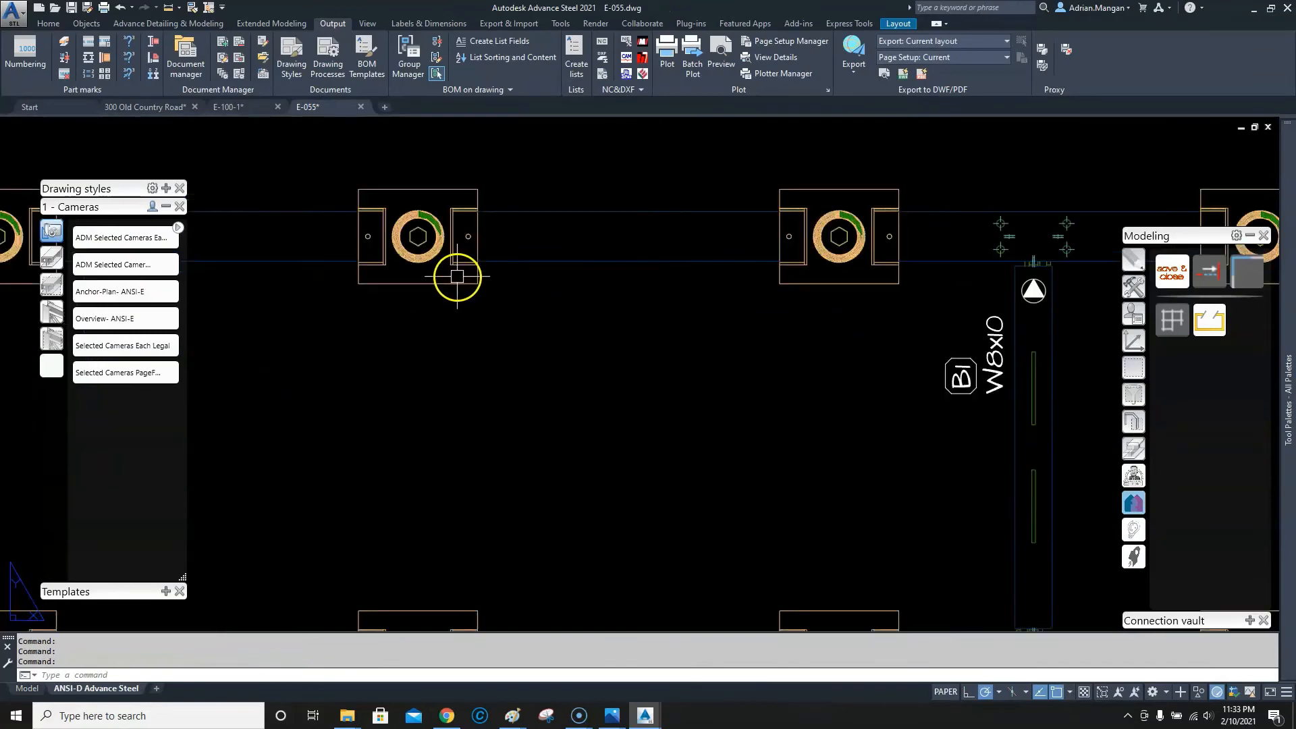
{"action": "middle_click_drag", "start_coordinate": [457, 276], "coordinate": [718, 266]}
{"action": "scroll", "coordinate": [469, 226], "scroll_direction": "down", "scroll_amount": 5}
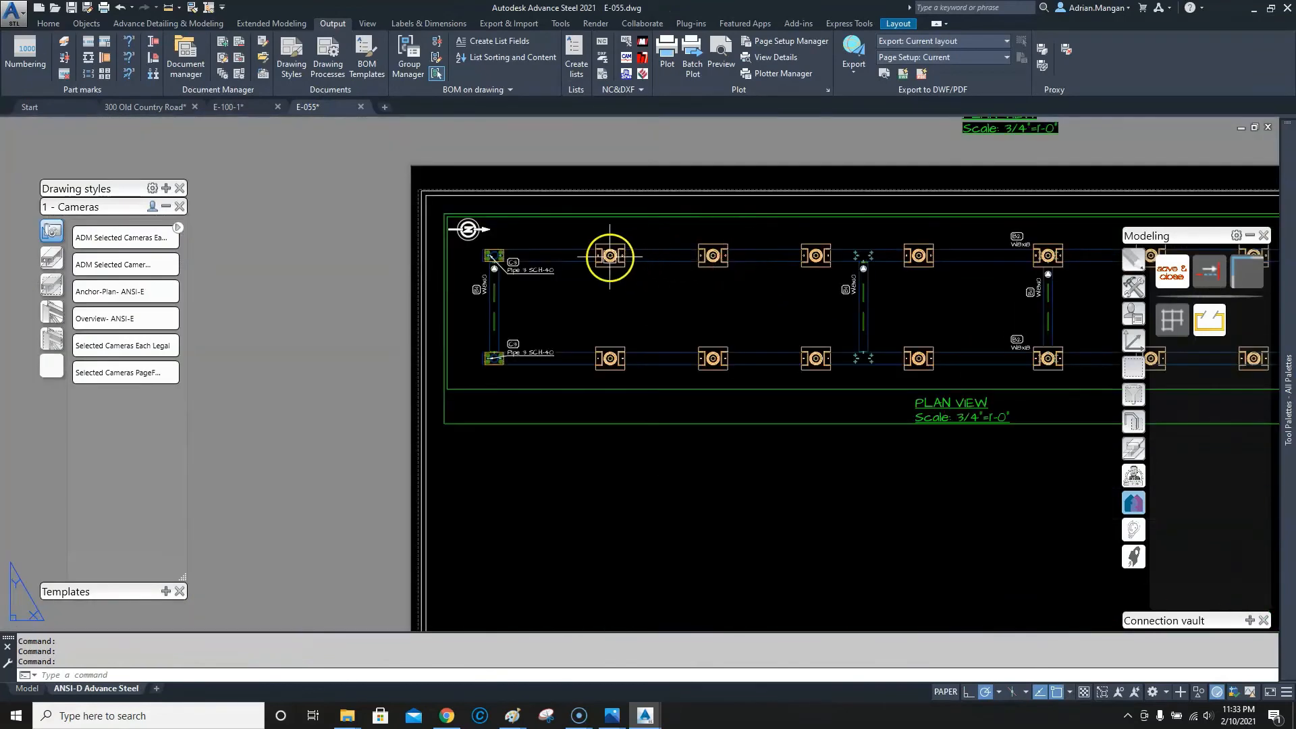
{"action": "scroll", "coordinate": [604, 254], "scroll_direction": "up", "scroll_amount": 5}
{"action": "scroll", "coordinate": [634, 229], "scroll_direction": "up", "scroll_amount": 5}
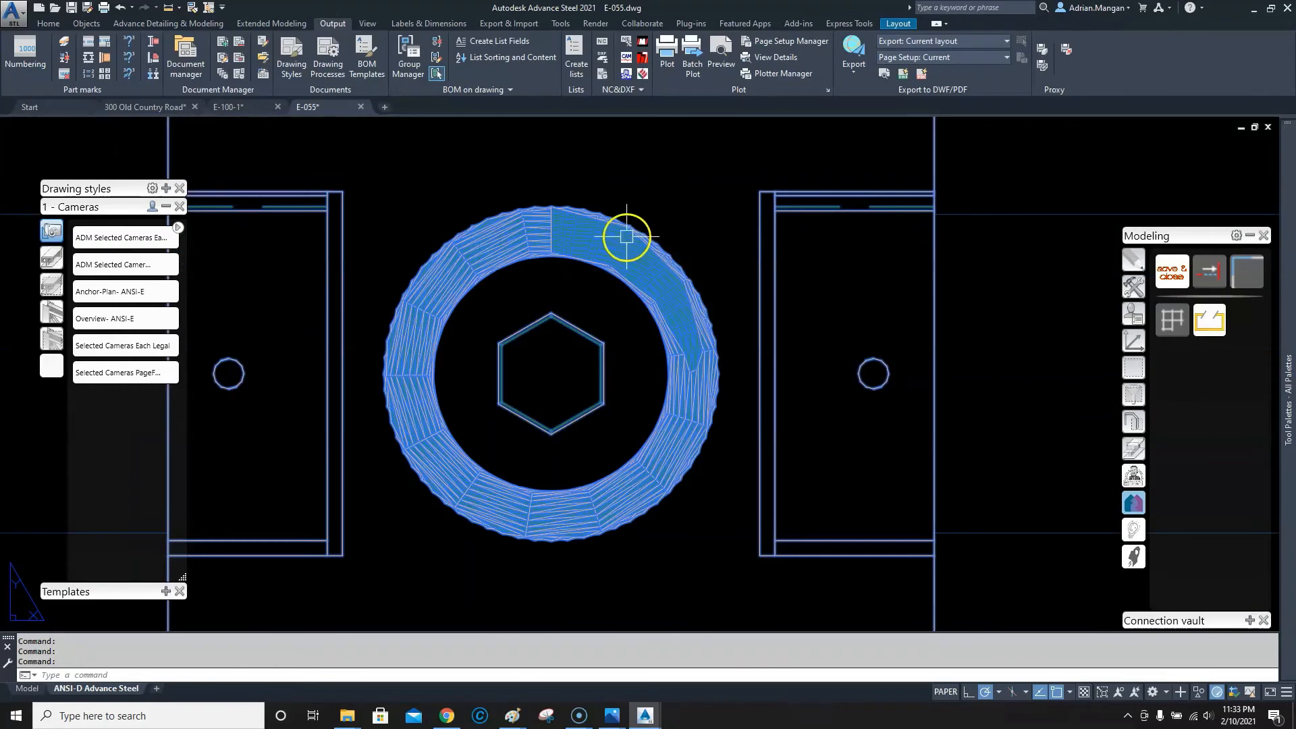
{"action": "double_click", "coordinate": [627, 237]}
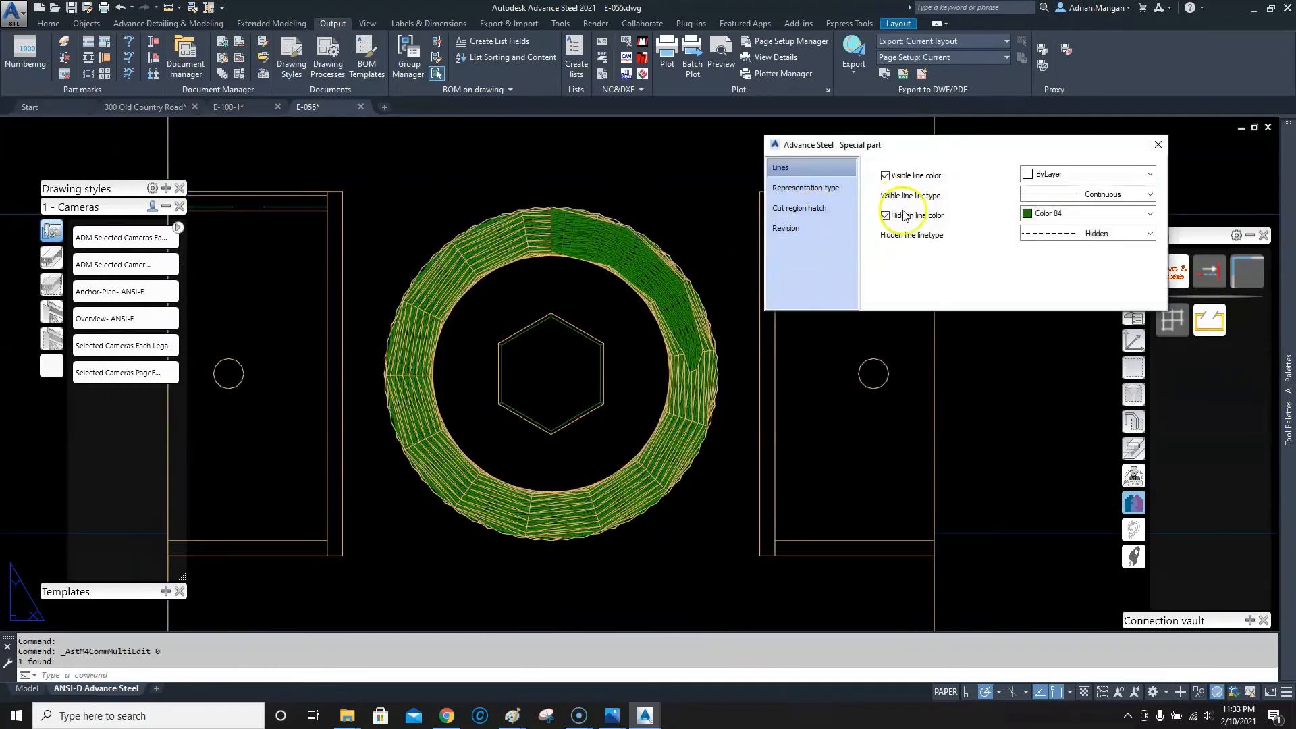
{"action": "left_click", "coordinate": [885, 215]}
{"action": "left_click", "coordinate": [1158, 144]}
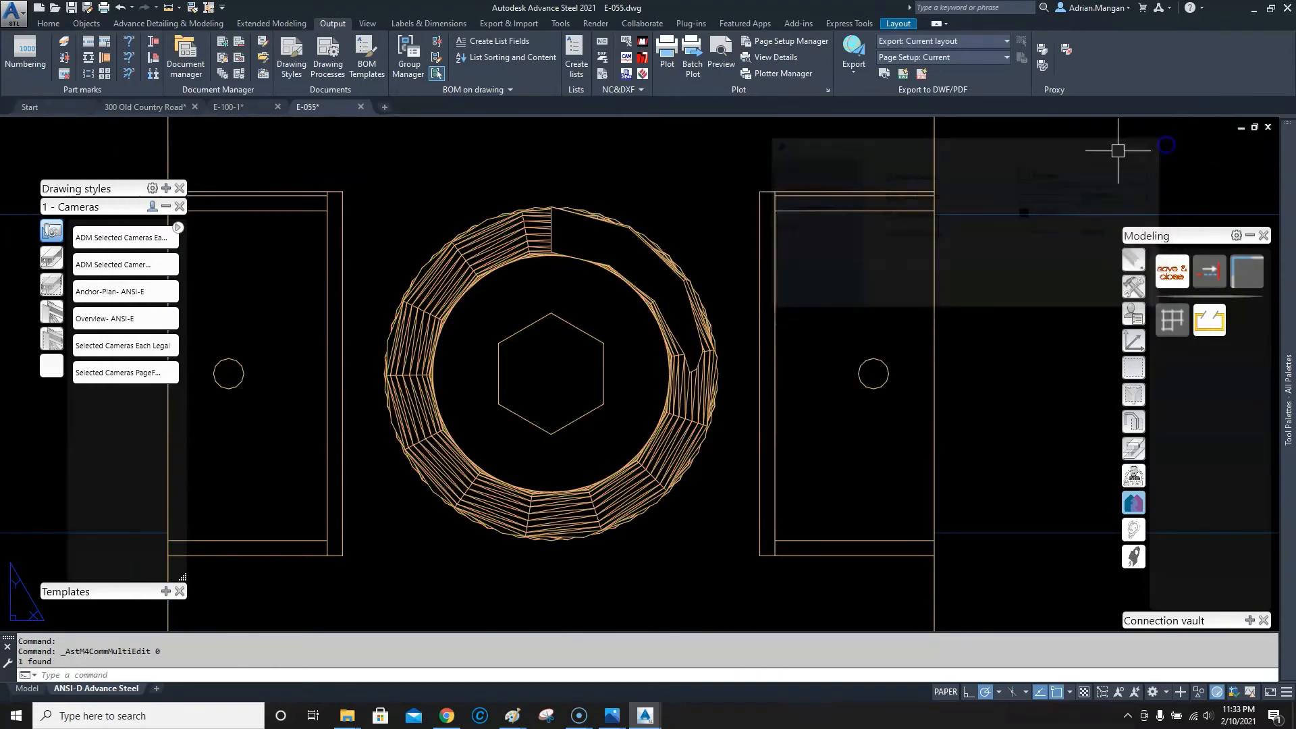
- Select all similar special parts in the plan view and turn off their hidden line color
{"action": "scroll", "coordinate": [816, 276], "scroll_direction": "down", "scroll_amount": 5}
{"action": "middle_click_drag", "start_coordinate": [817, 277], "coordinate": [741, 255]}
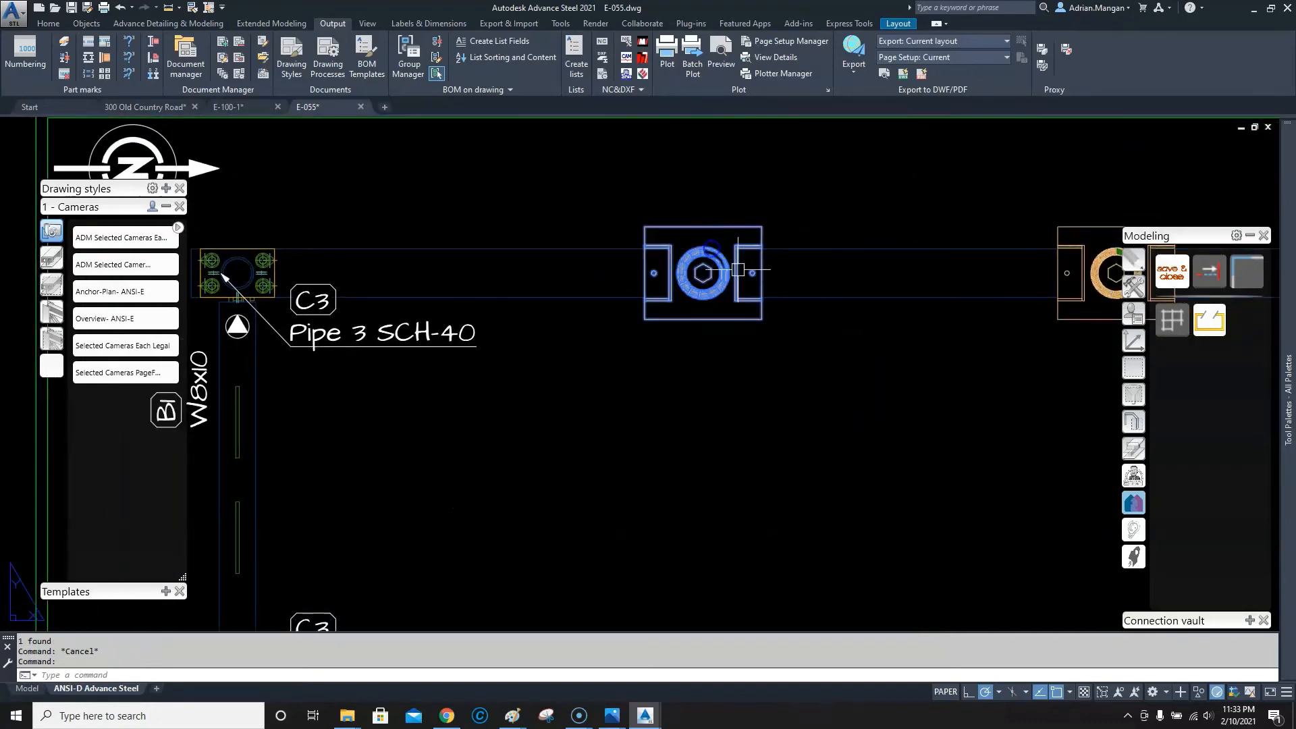
{"action": "scroll", "coordinate": [611, 256], "scroll_direction": "down", "scroll_amount": 5}
{"action": "scroll", "coordinate": [763, 265], "scroll_direction": "up", "scroll_amount": 10}
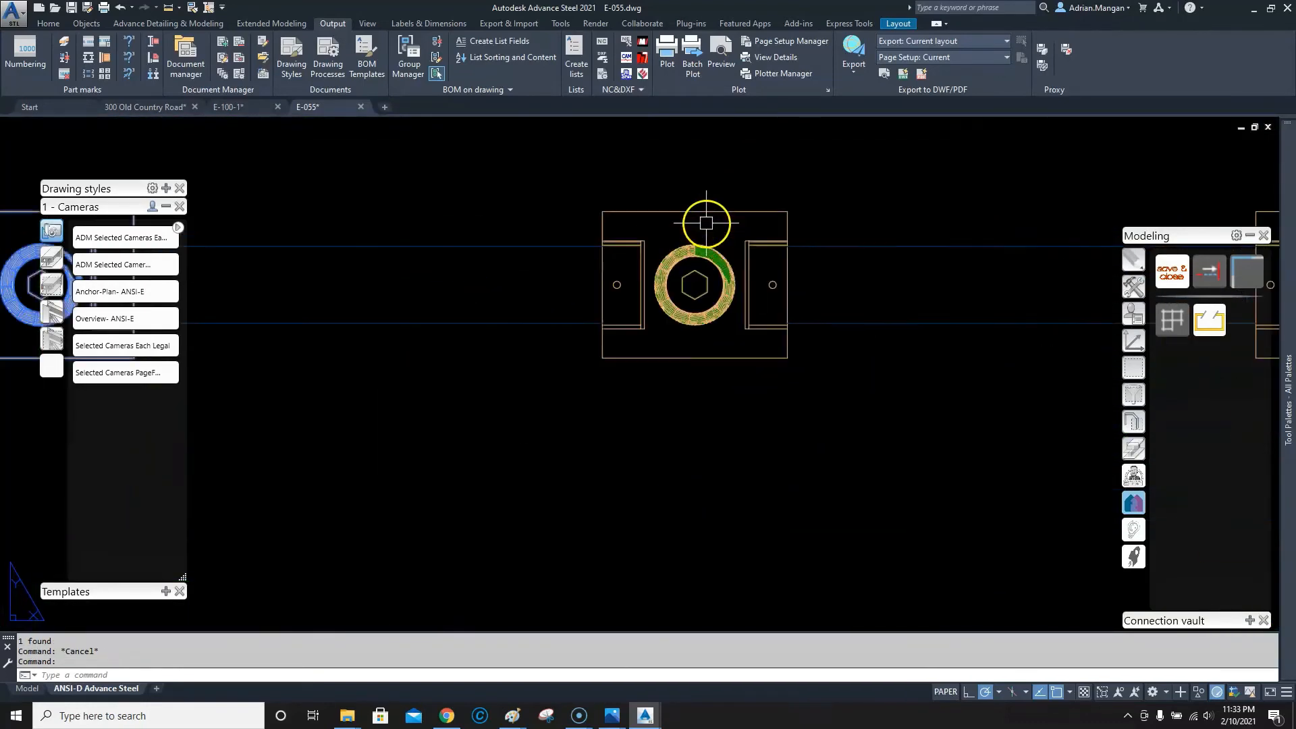
{"action": "scroll", "coordinate": [696, 267], "scroll_direction": "up", "scroll_amount": 3}
{"action": "scroll", "coordinate": [696, 267], "scroll_direction": "down", "scroll_amount": 3}
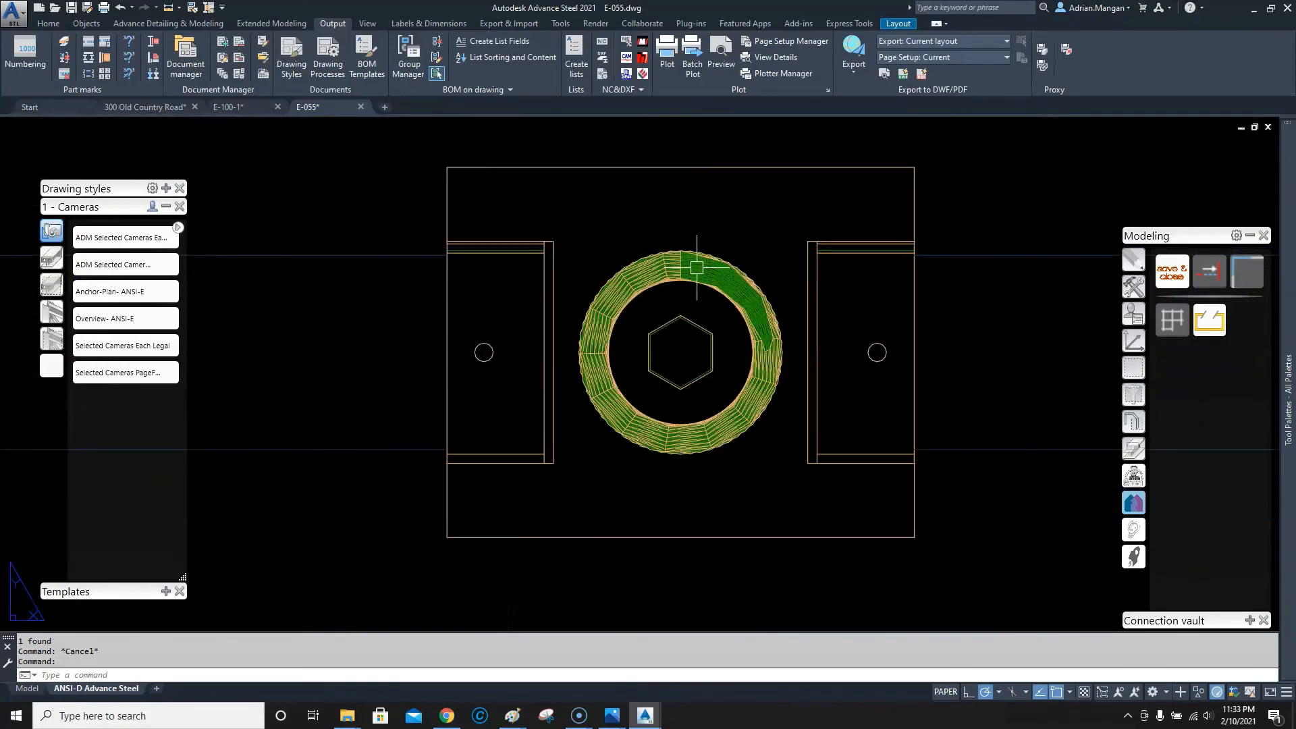
{"action": "scroll", "coordinate": [697, 267], "scroll_direction": "up", "scroll_amount": 6}
{"action": "left_click", "coordinate": [700, 243]}
{"action": "scroll", "coordinate": [723, 231], "scroll_direction": "down", "scroll_amount": 8}
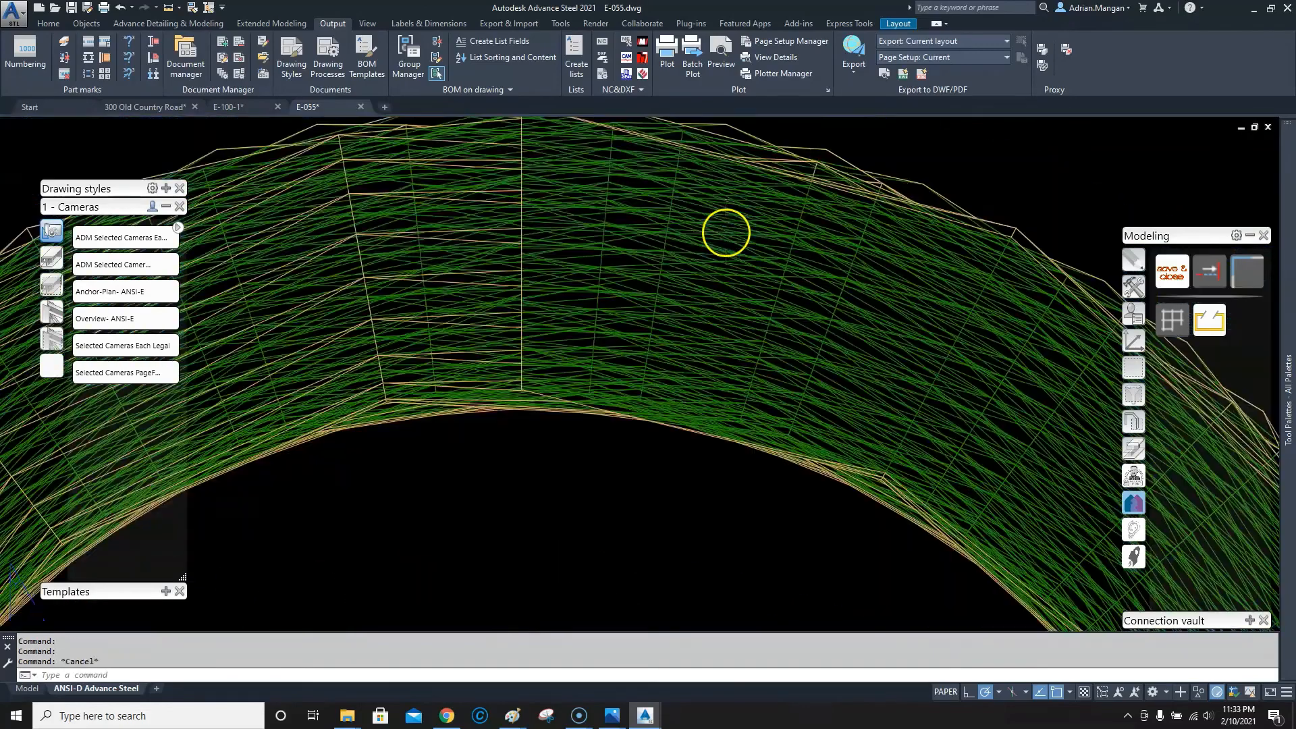
{"action": "right_click", "coordinate": [725, 234]}
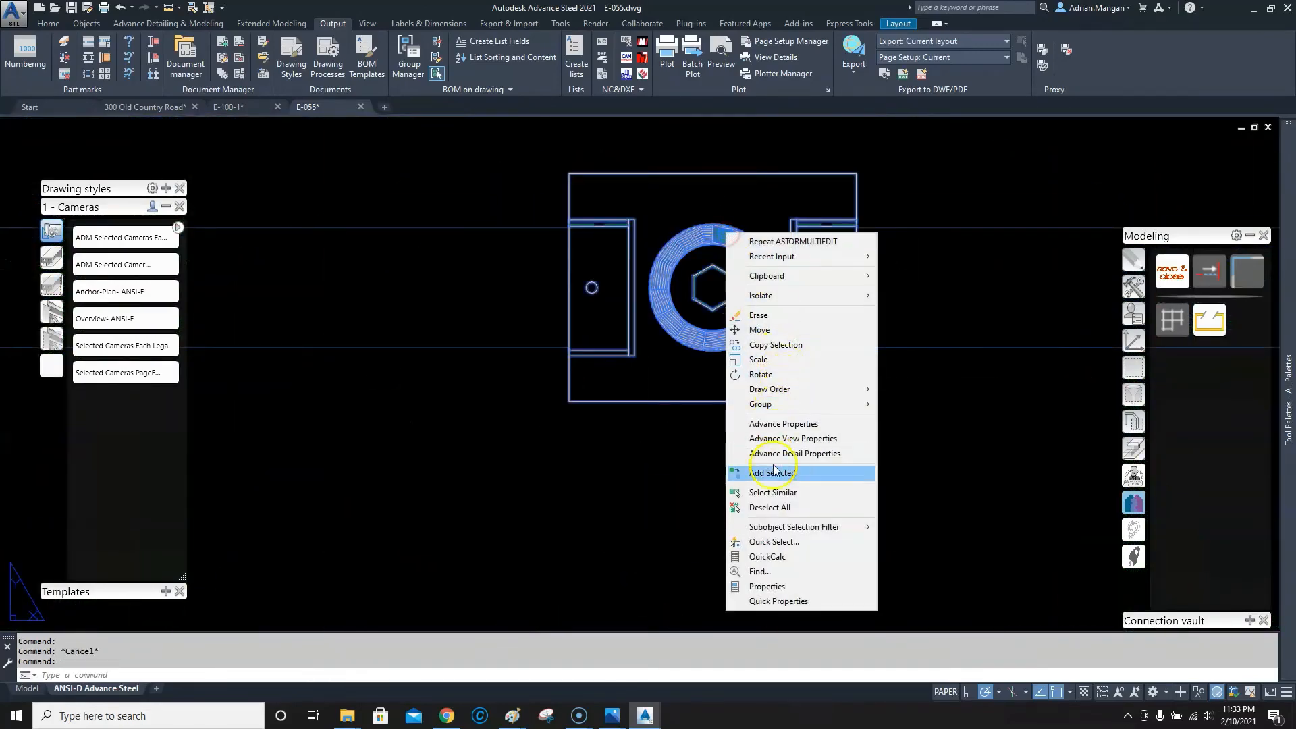
{"action": "left_click", "coordinate": [773, 493]}
{"action": "scroll", "coordinate": [810, 358], "scroll_direction": "down", "scroll_amount": 3}
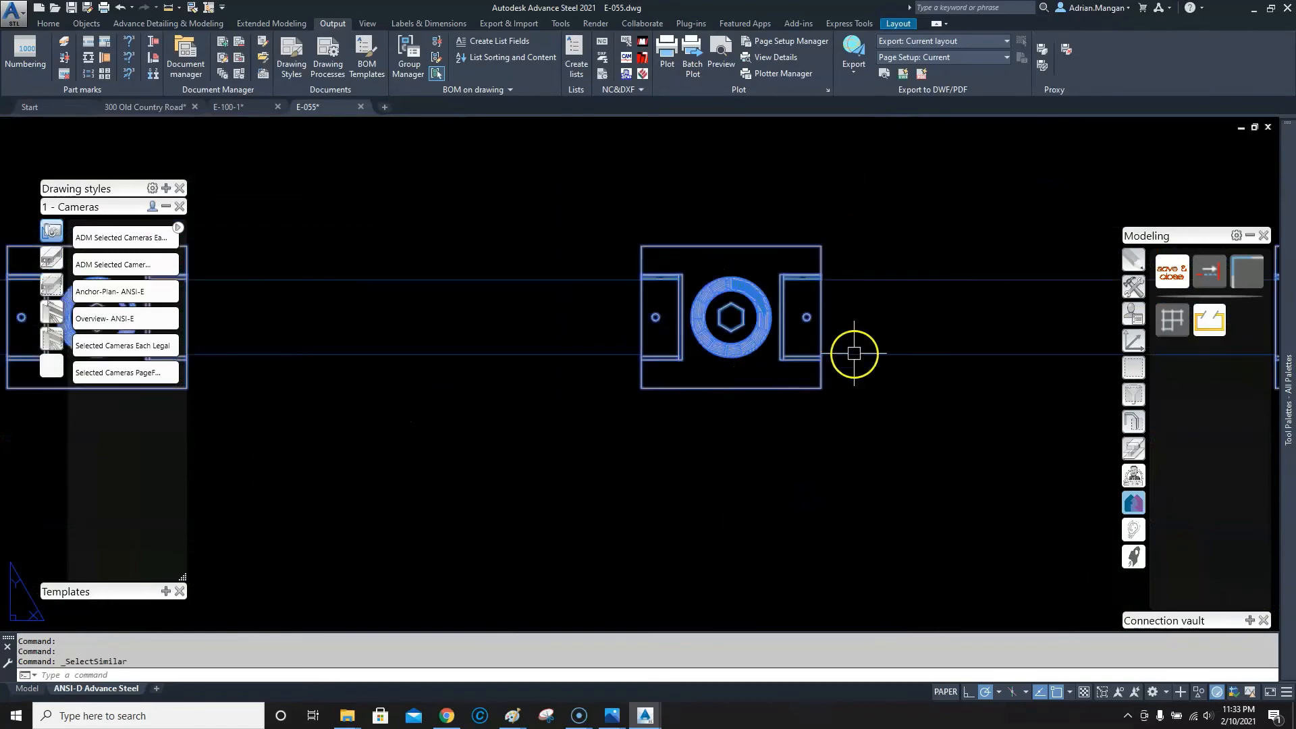
{"action": "scroll", "coordinate": [776, 335], "scroll_direction": "down", "scroll_amount": 8}
{"action": "right_click", "coordinate": [683, 277]}
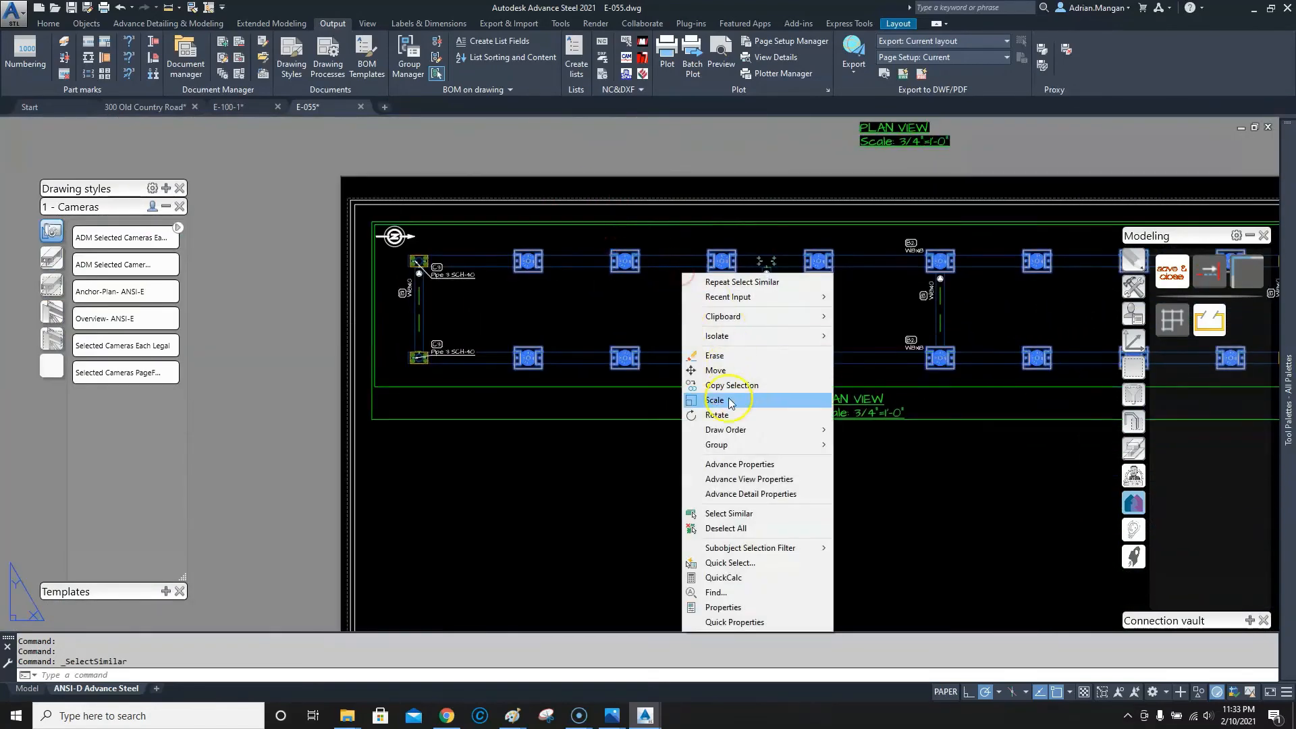
{"action": "left_click", "coordinate": [728, 480]}
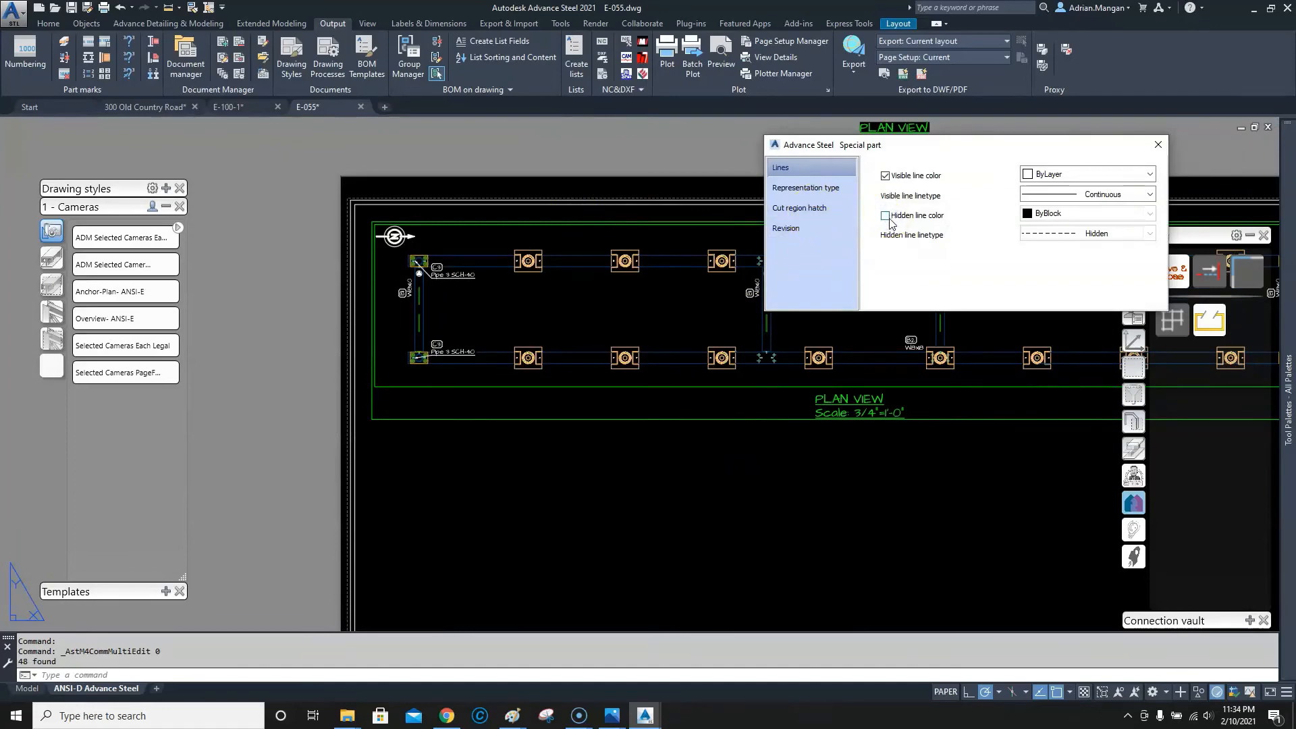
{"action": "left_click", "coordinate": [1158, 145]}
- Examine the B1 cross beam and the overall layout of the updated plan view on the sheet
{"action": "scroll", "coordinate": [776, 281], "scroll_direction": "up", "scroll_amount": 10}
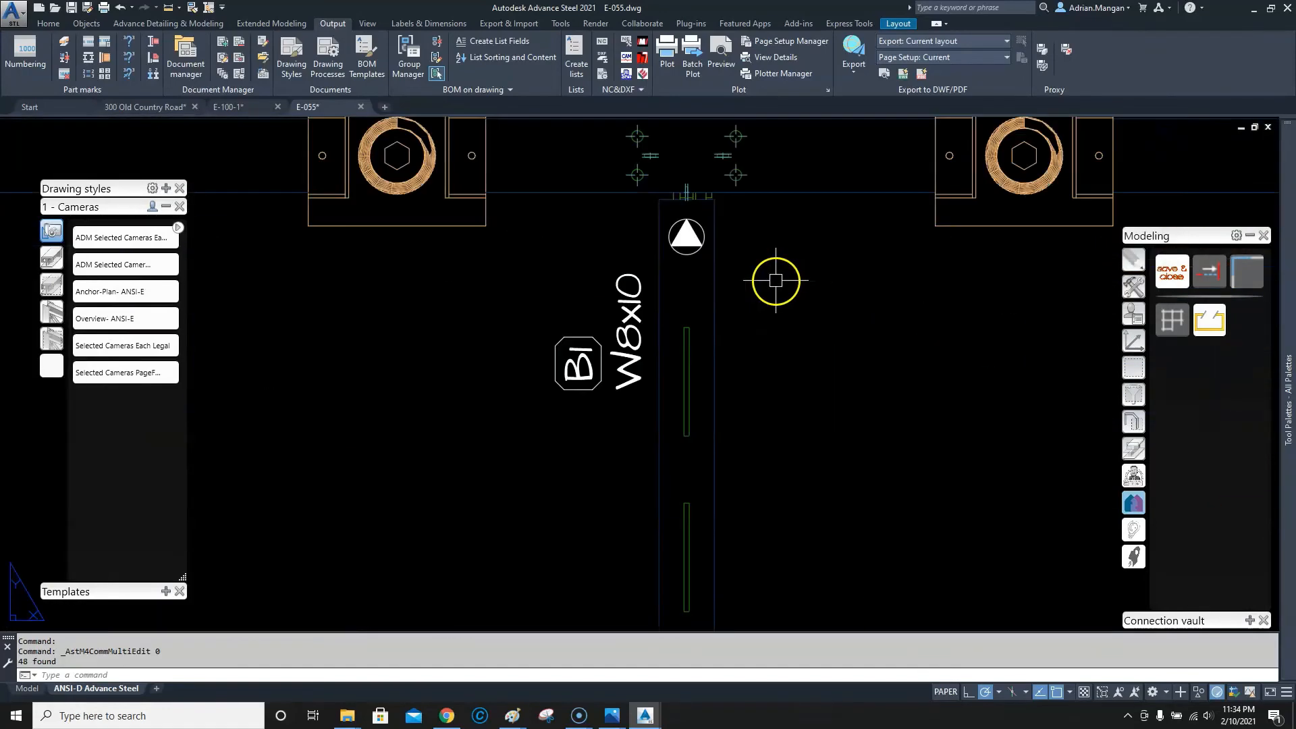
{"action": "scroll", "coordinate": [638, 268], "scroll_direction": "down", "scroll_amount": 10}
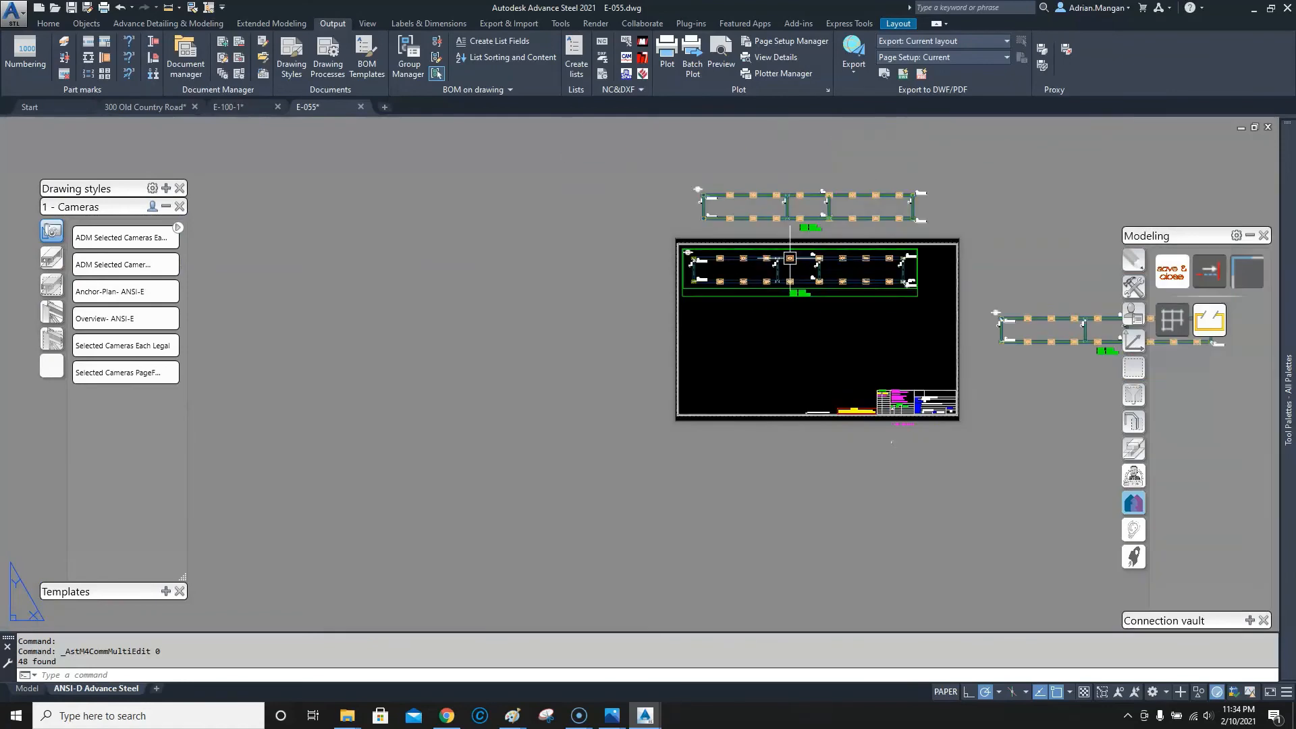
{"action": "scroll", "coordinate": [637, 267], "scroll_direction": "up", "scroll_amount": 3}
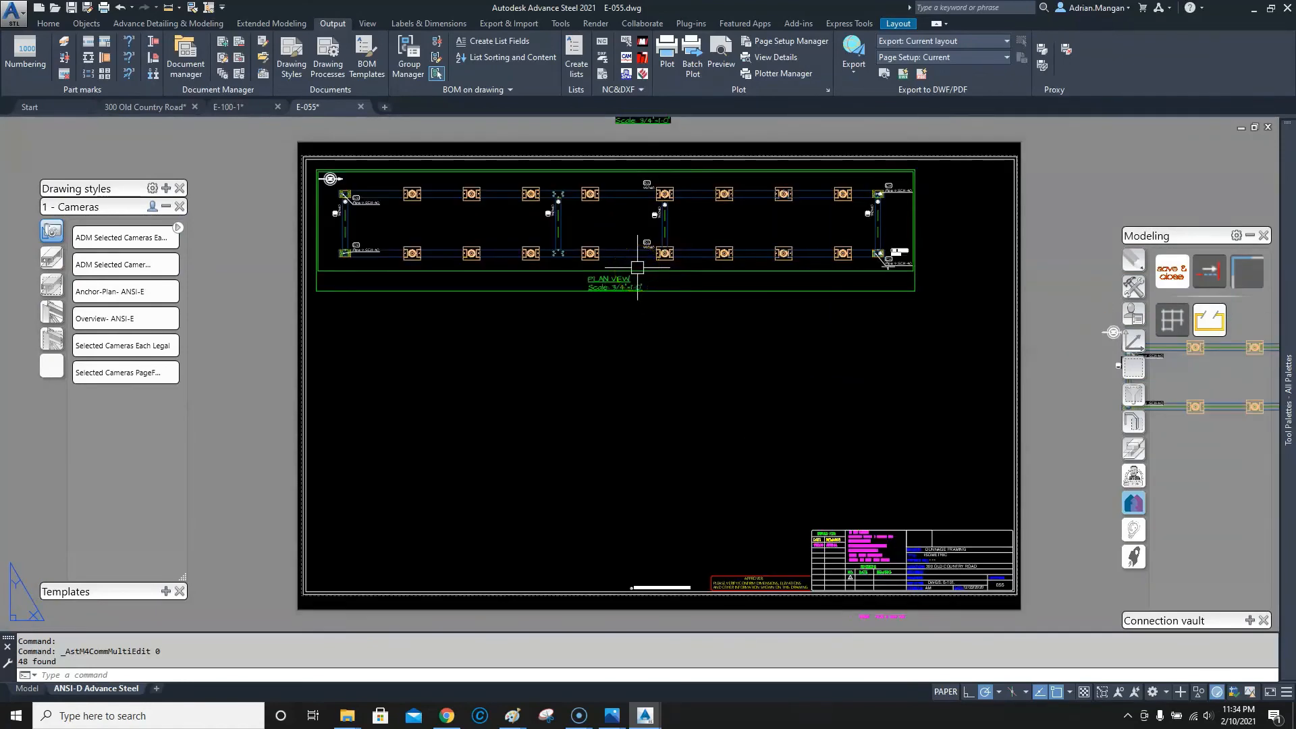
- Move the plan view frame slightly down and to the right on the E-055 sheet
{"action": "left_click", "coordinate": [709, 295]}
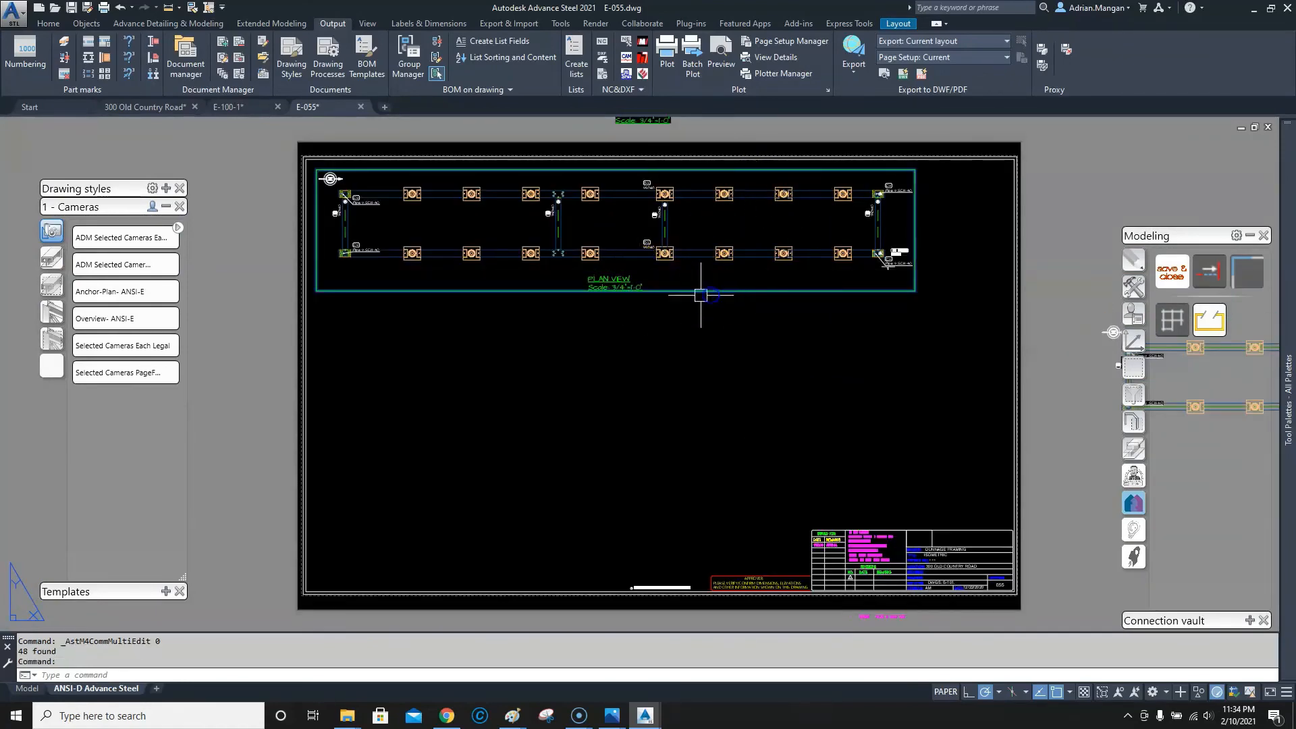
{"action": "left_click_drag", "start_coordinate": [695, 307], "coordinate": [705, 328]}
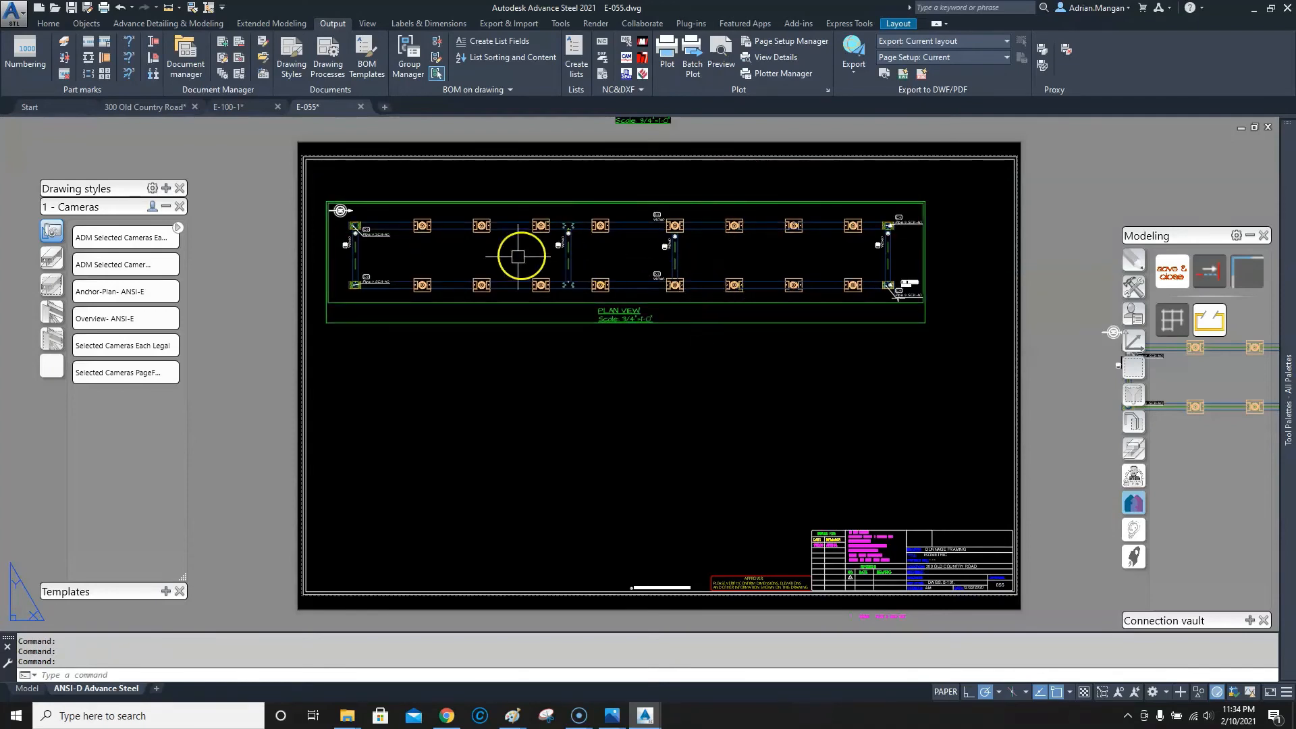
{"action": "scroll", "coordinate": [378, 285], "scroll_direction": "up", "scroll_amount": 4}
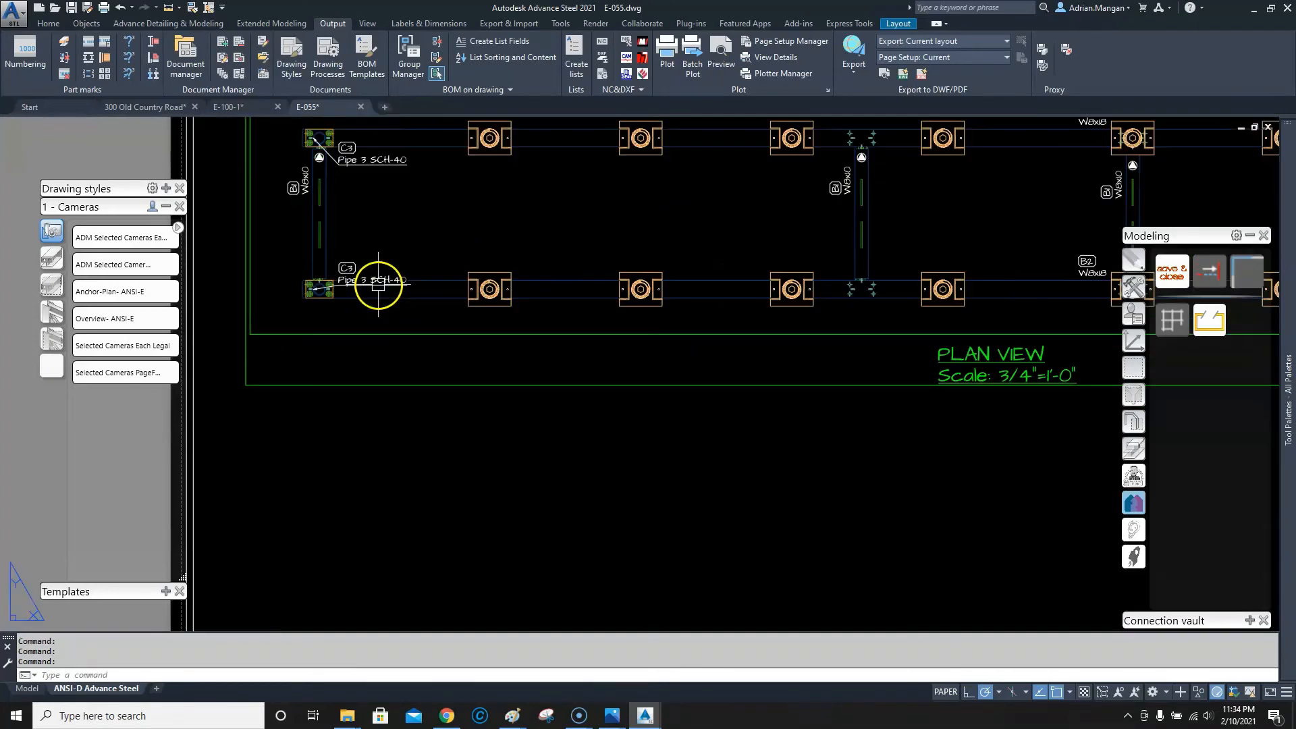
{"action": "scroll", "coordinate": [378, 284], "scroll_direction": "down", "scroll_amount": 5}
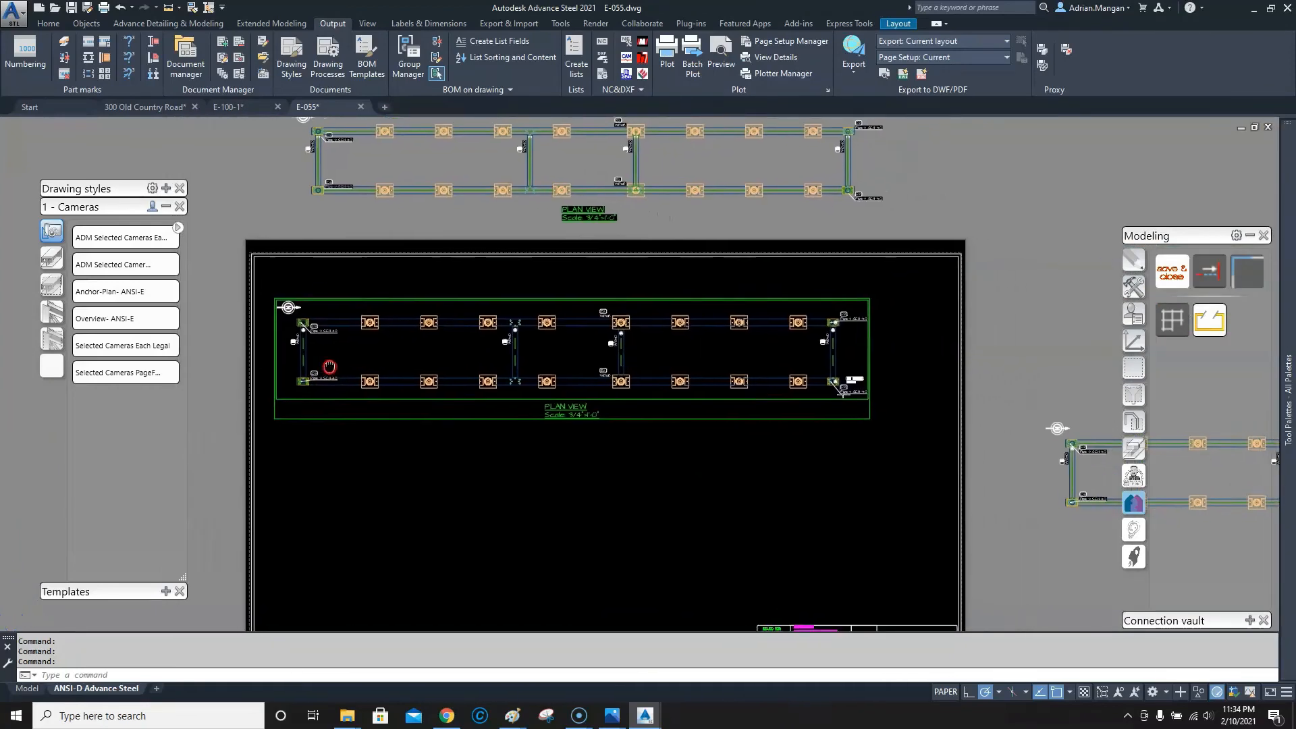
- Examine the axis line color and linetype settings of the upper B2 beam in the plan view
{"action": "scroll", "coordinate": [331, 299], "scroll_direction": "up", "scroll_amount": 4}
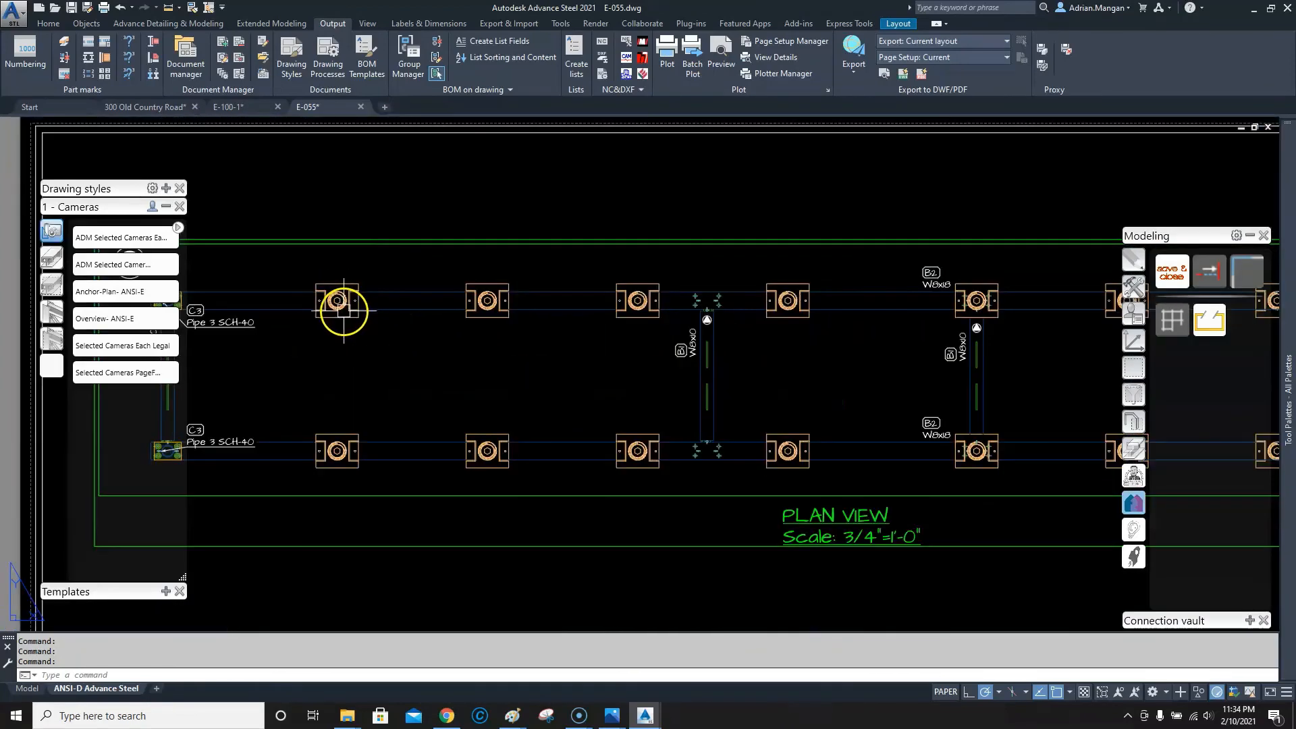
{"action": "double_click", "coordinate": [399, 292]}
{"action": "left_click", "coordinate": [783, 188]}
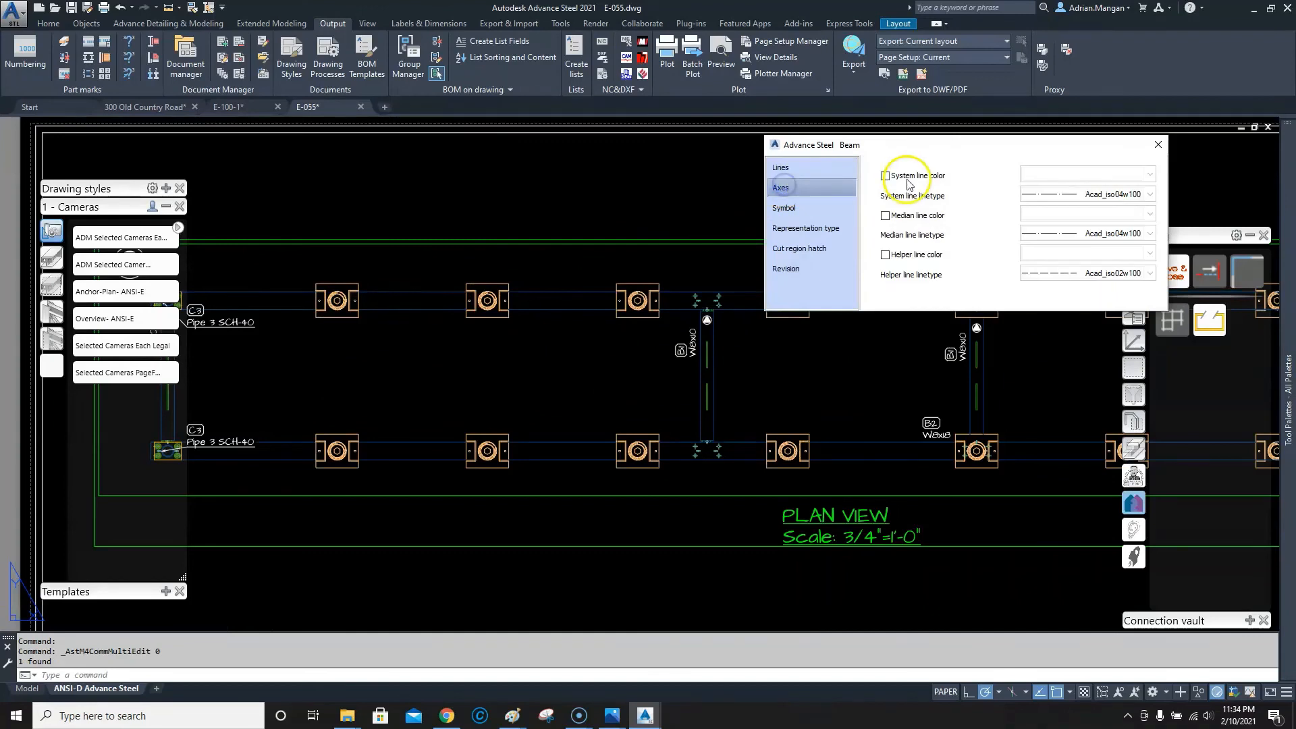
{"action": "left_click", "coordinate": [1158, 146]}
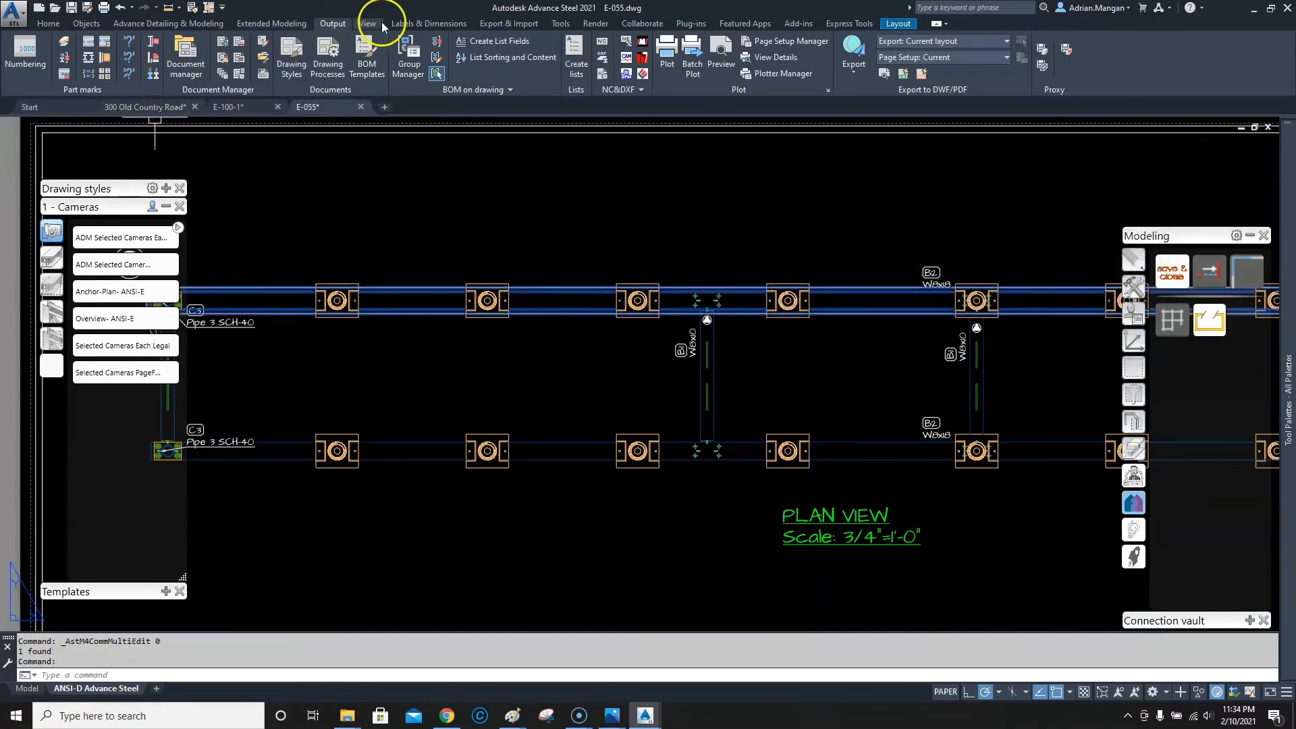
- Update the E-055 detail from the model with Update Detail
{"action": "left_click", "coordinate": [452, 24]}
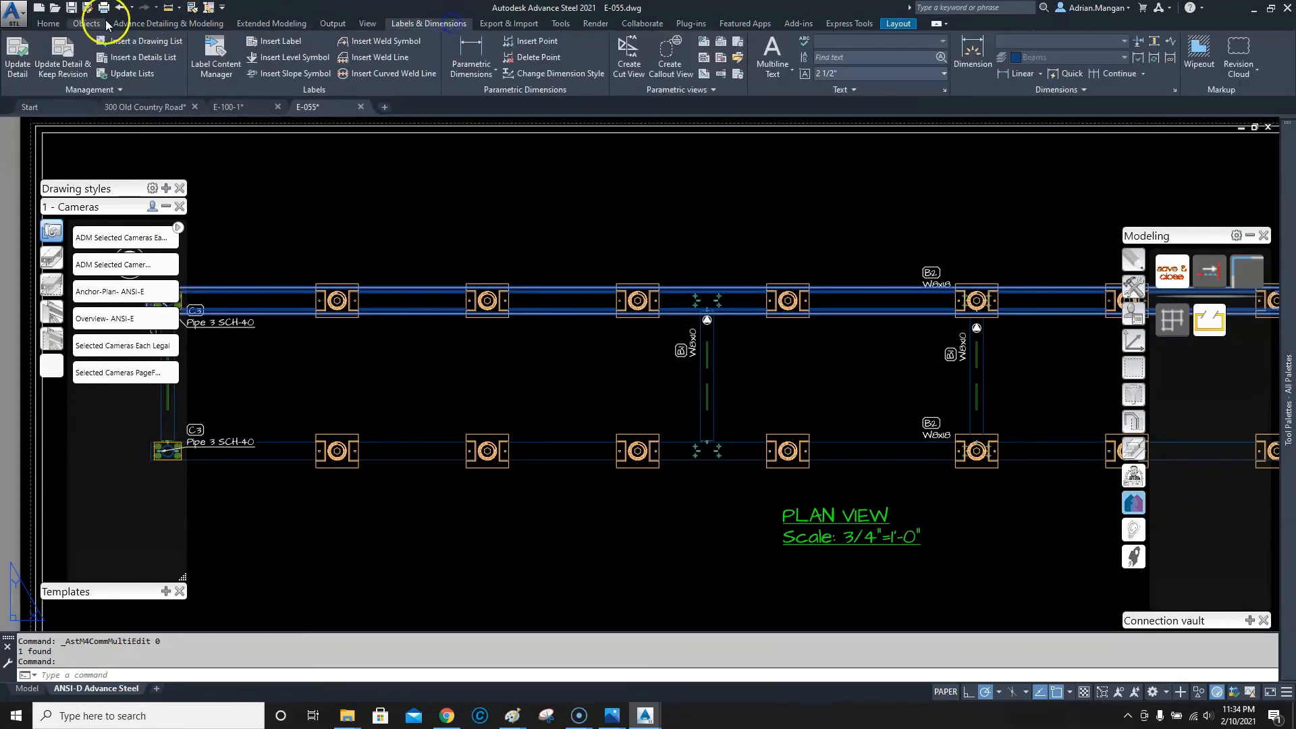
{"action": "left_click", "coordinate": [9, 61]}
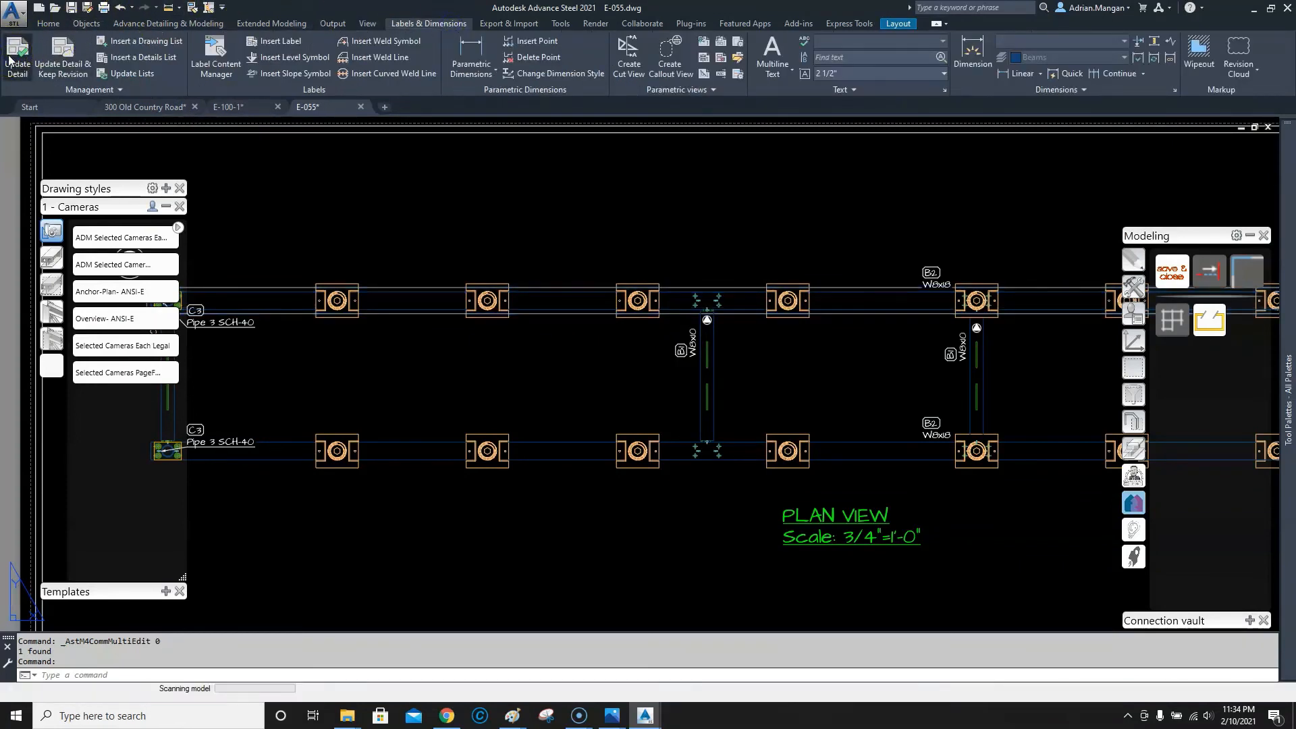